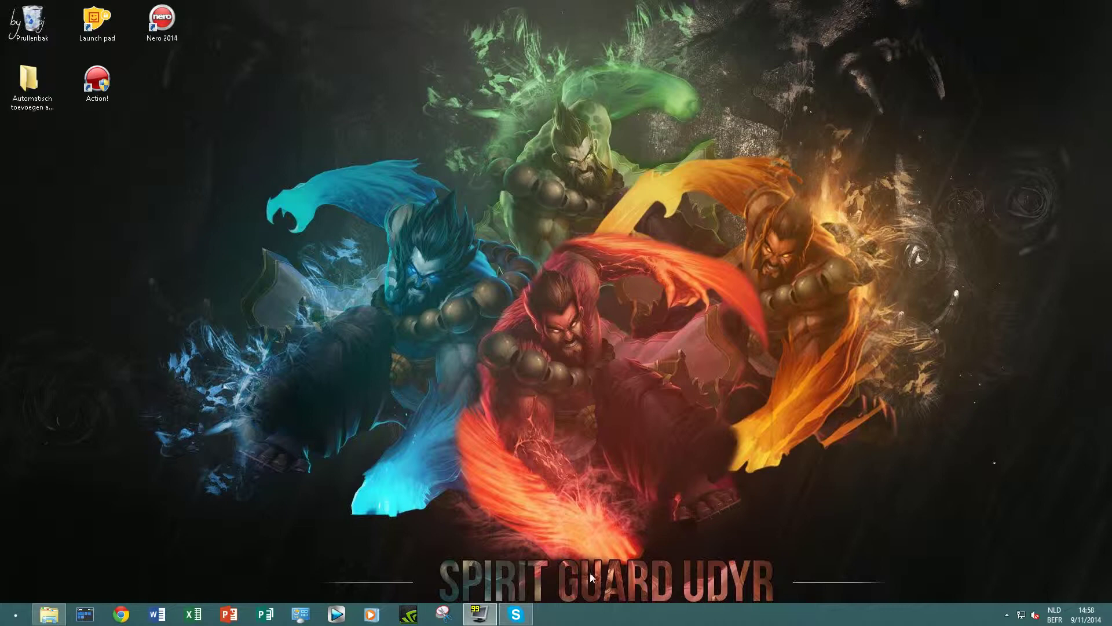
left_click(479, 614)
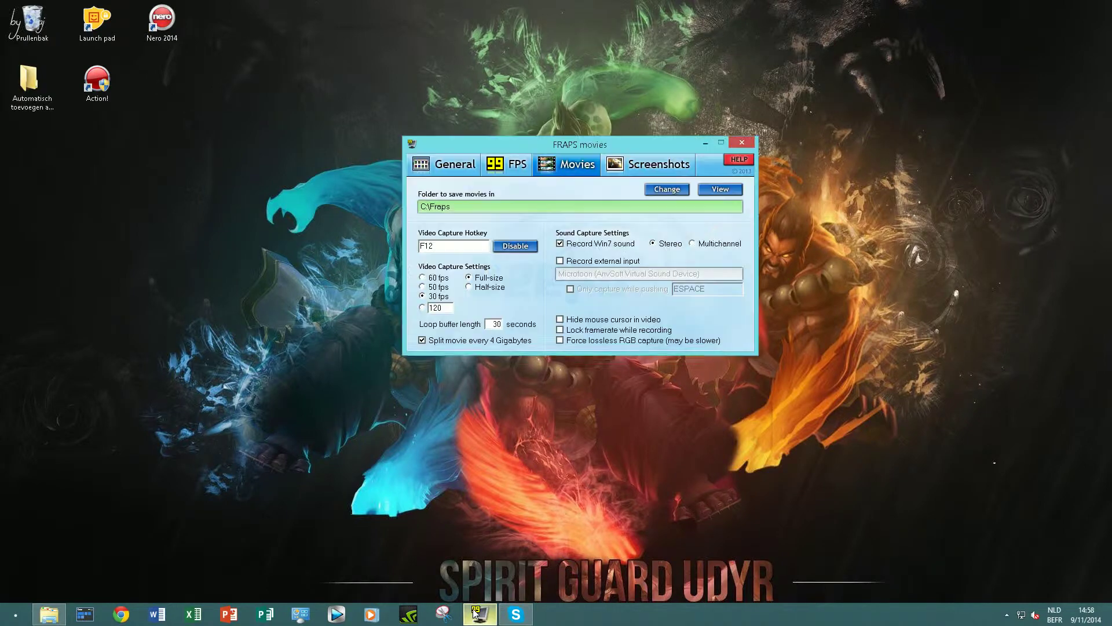
left_click_drag(653, 140, 585, 155)
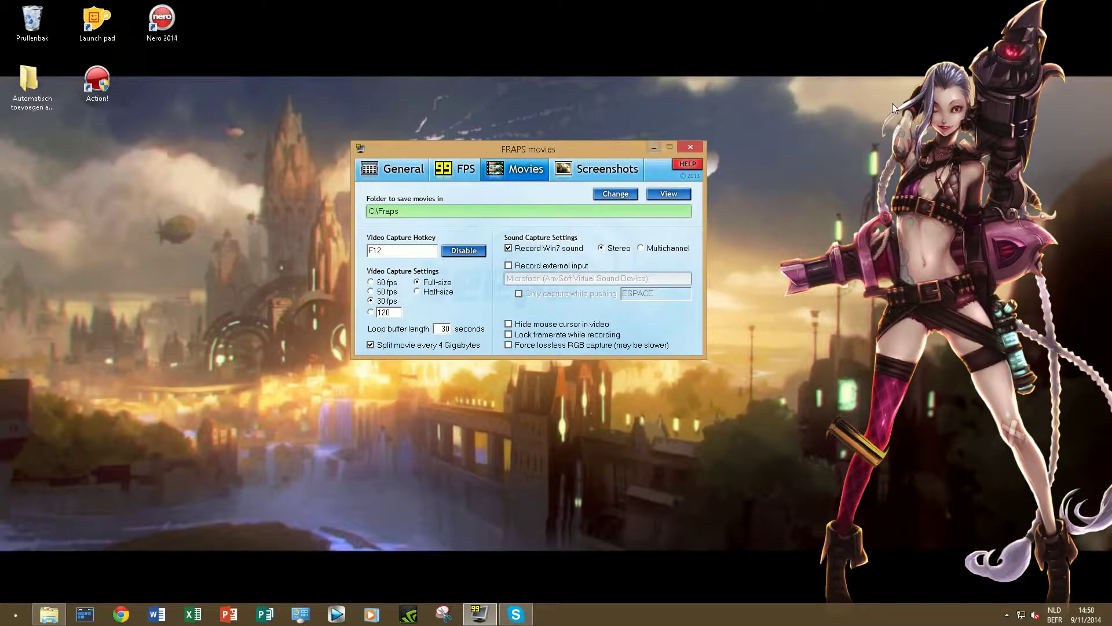
left_click_drag(557, 147, 538, 152)
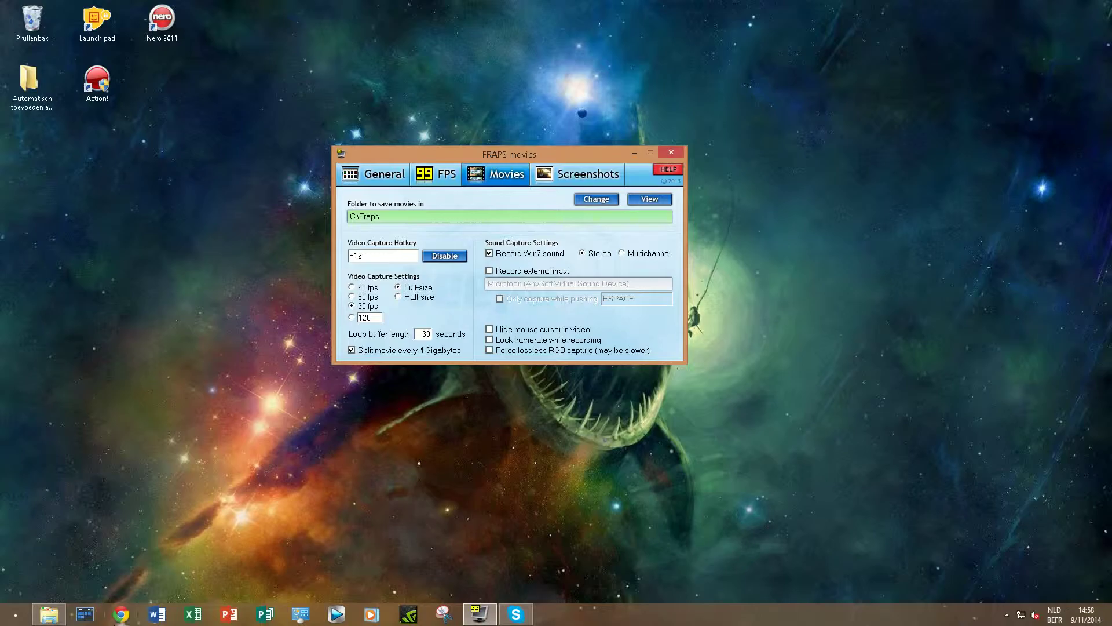
left_click(121, 614)
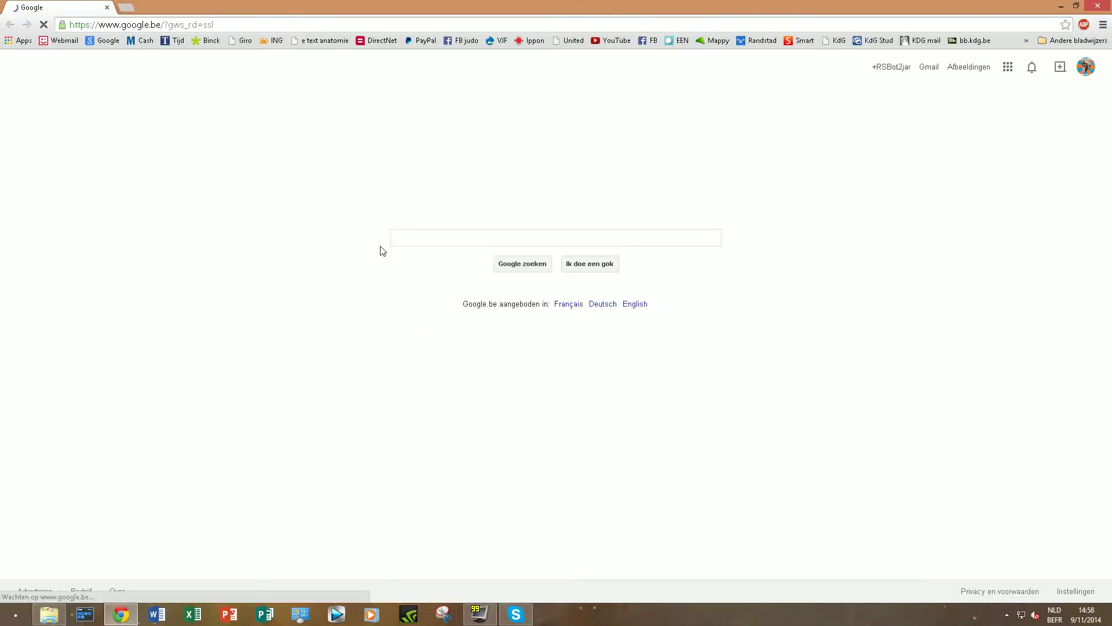
left_click(1110, 5)
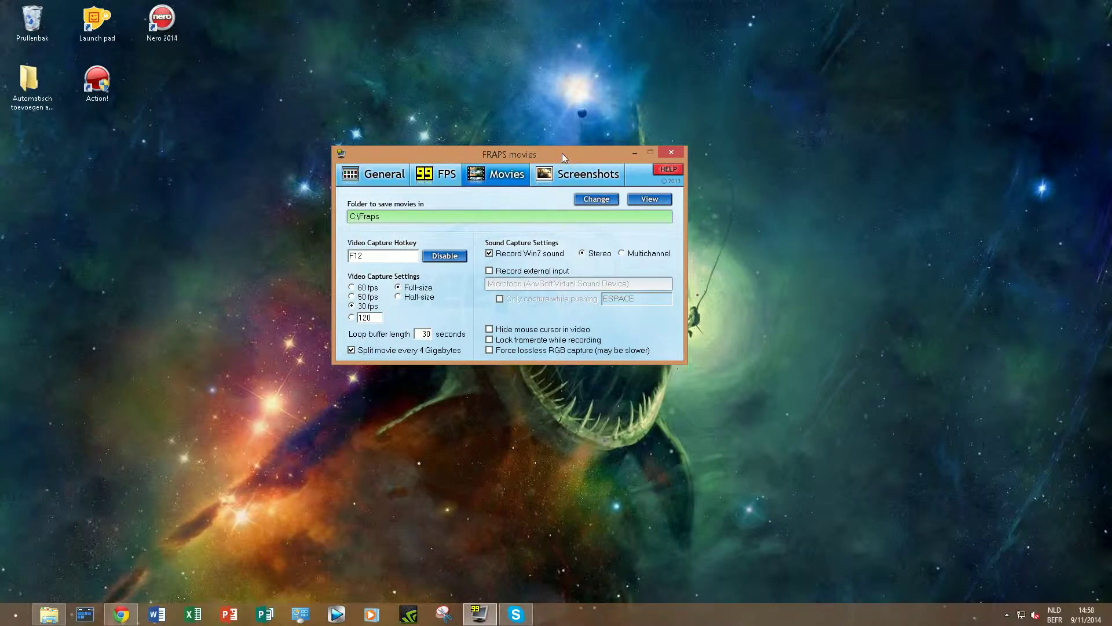
left_click_drag(562, 153, 593, 159)
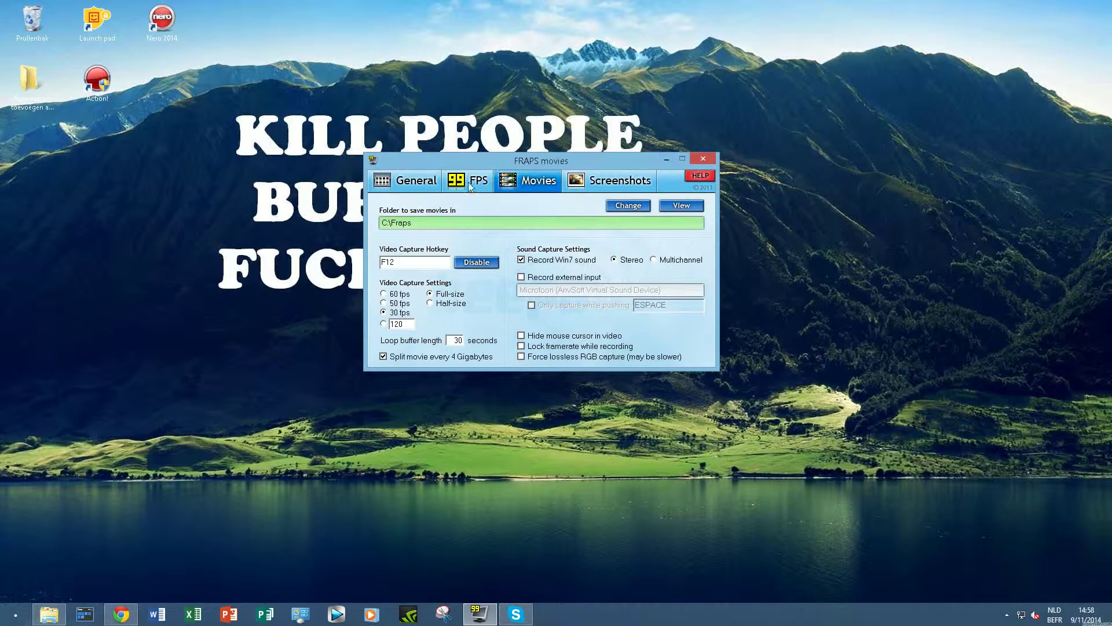
left_click(412, 184)
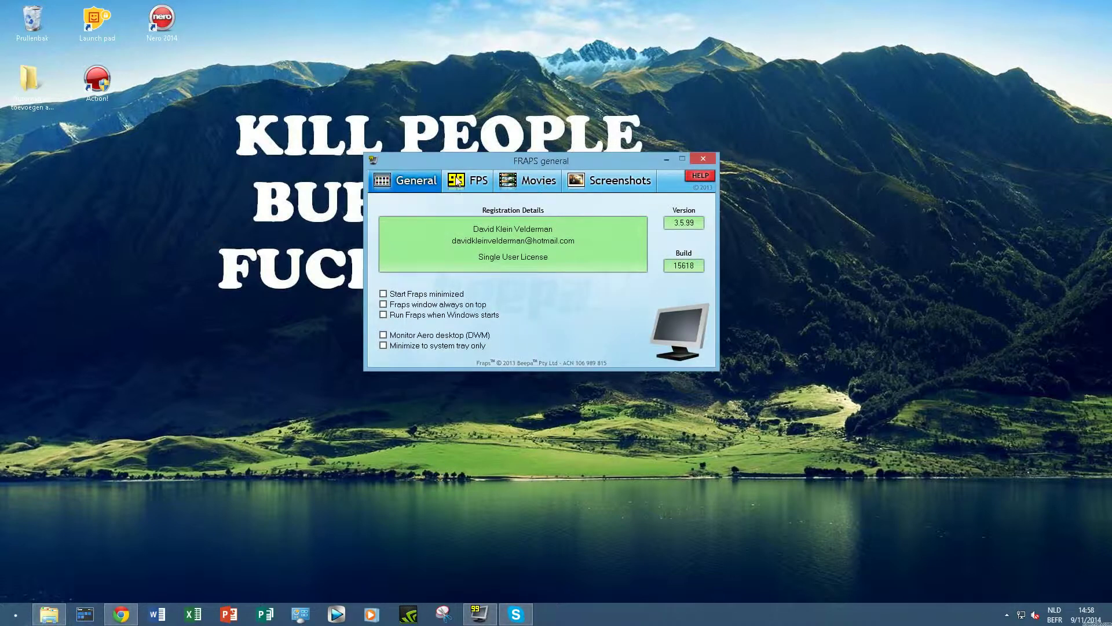
Set Fraps movie capture to the custom 120 fps rate
left_click(530, 186)
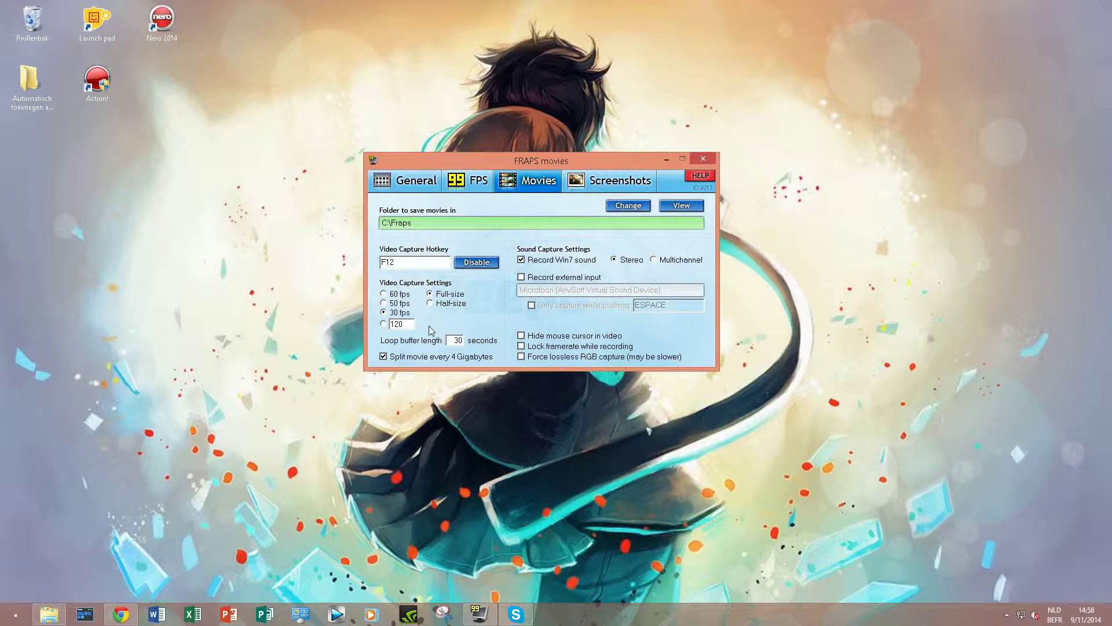
left_click(387, 324)
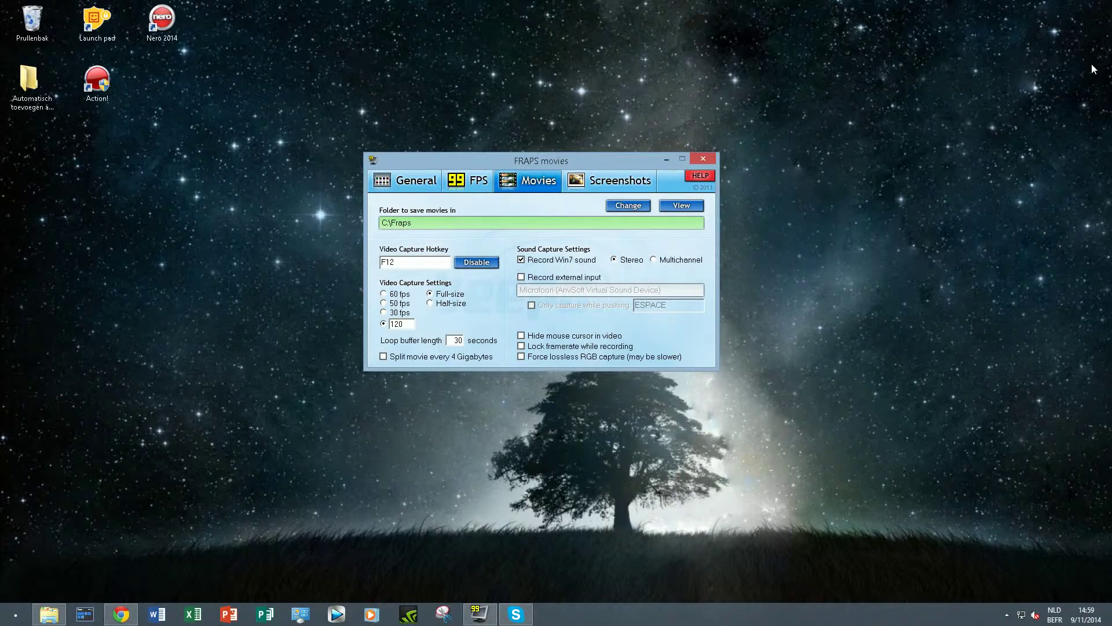
Open the C:\Fraps save folder, then close the LaCie (I:) window and hide the Fraps folder window
left_click(673, 205)
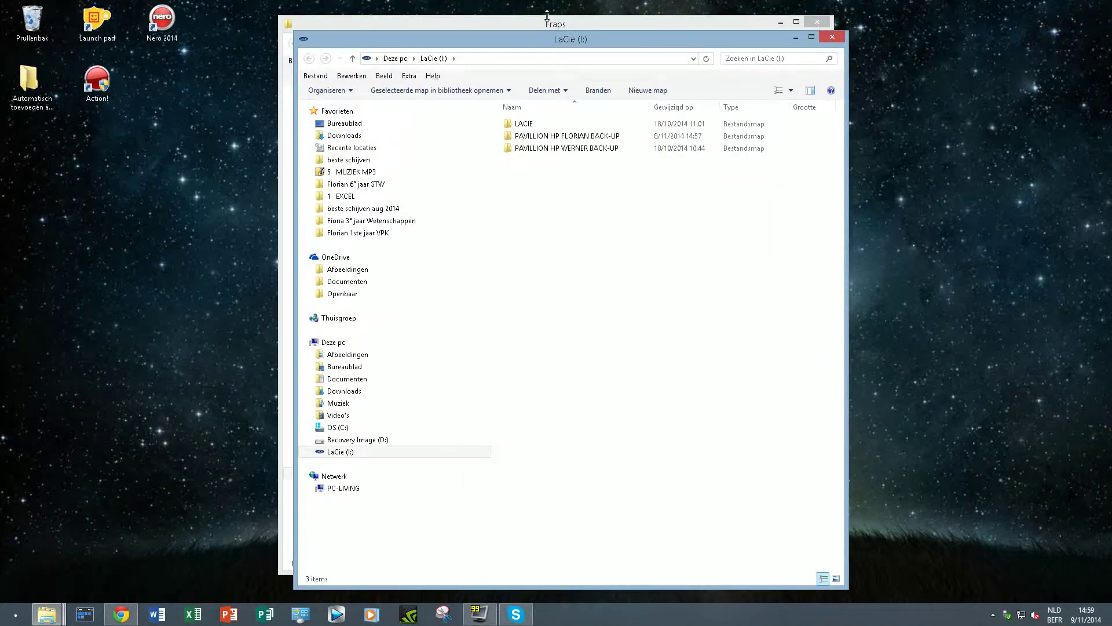
left_click(833, 37)
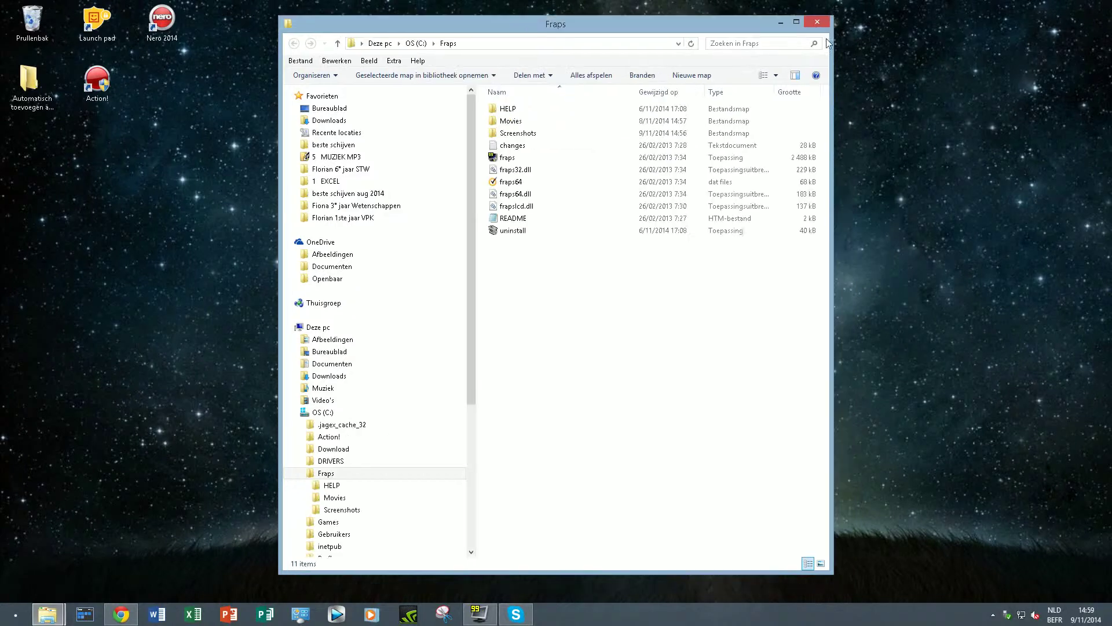
double_click(601, 28)
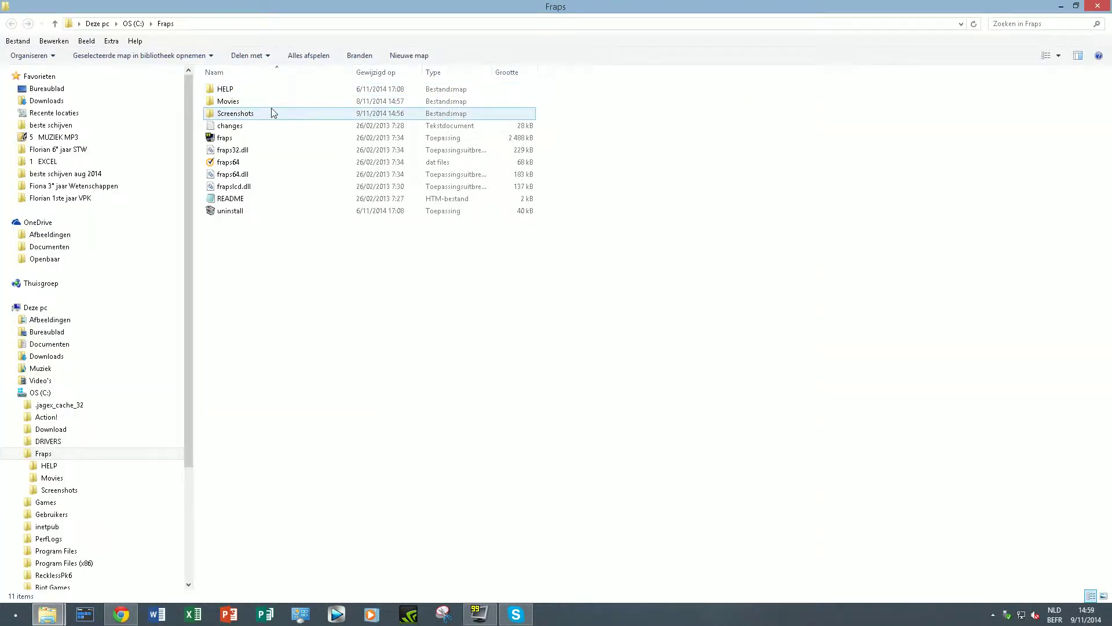
left_click(1061, 6)
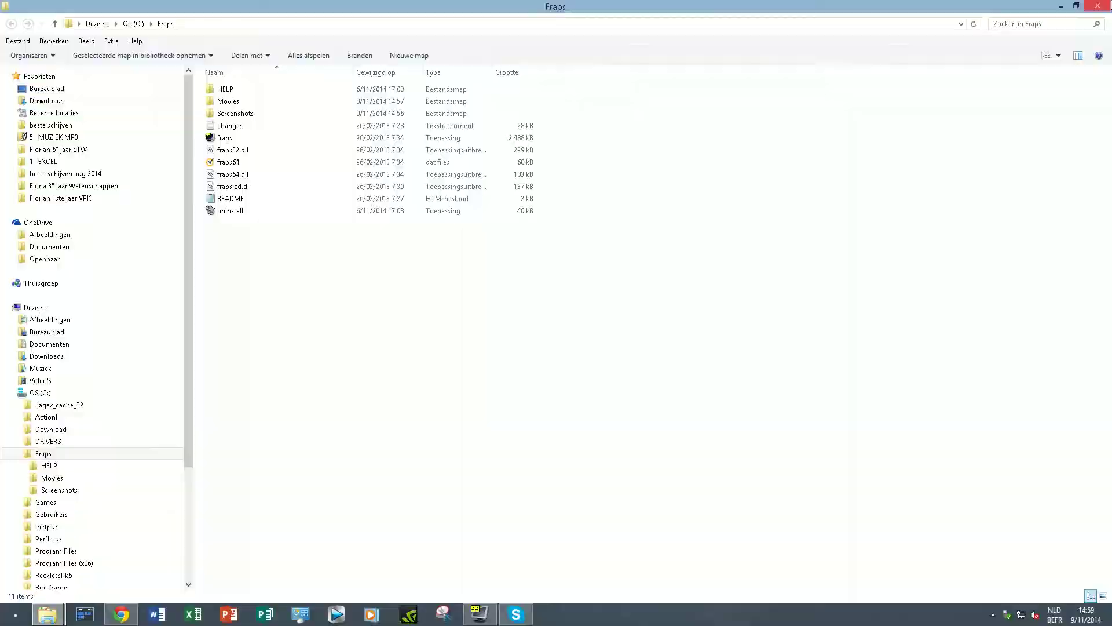
Set the Fraps movie folder to I:\PAVILLION HP FLORIAN BACK-UP\FRAPS MOVIES
left_click(621, 211)
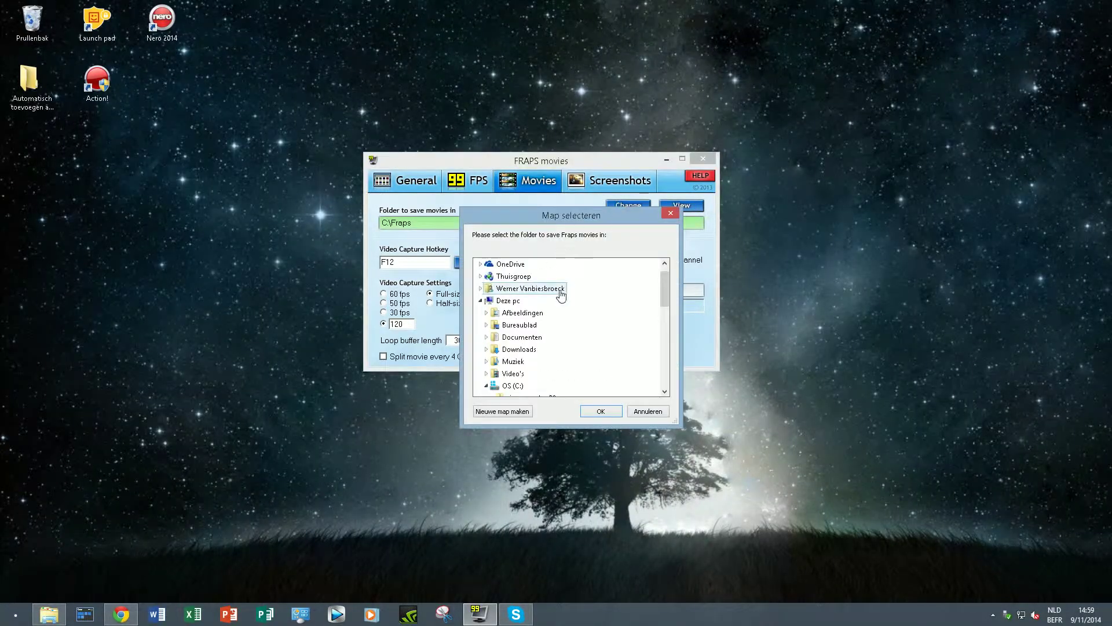
left_click_drag(666, 289, 664, 381)
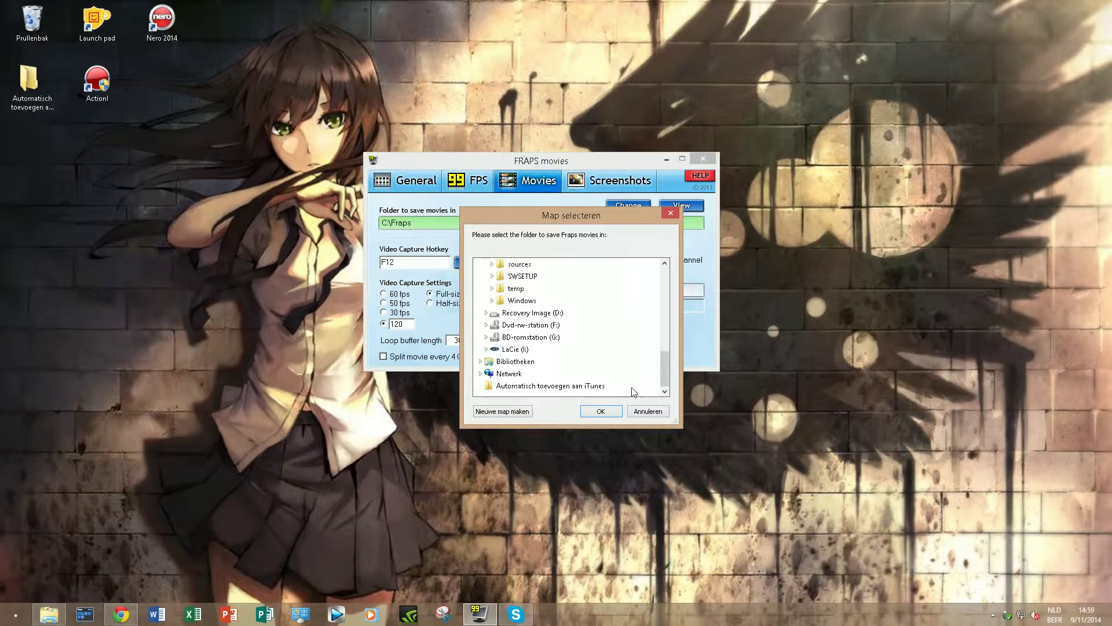
left_click(503, 349)
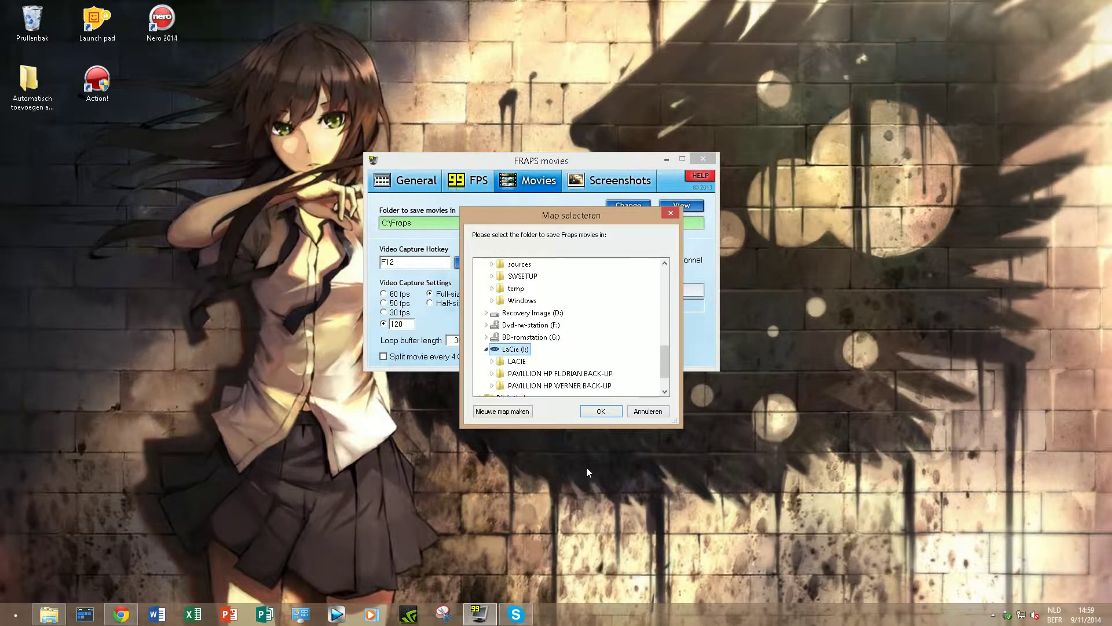
scroll(664, 355, "down", 1)
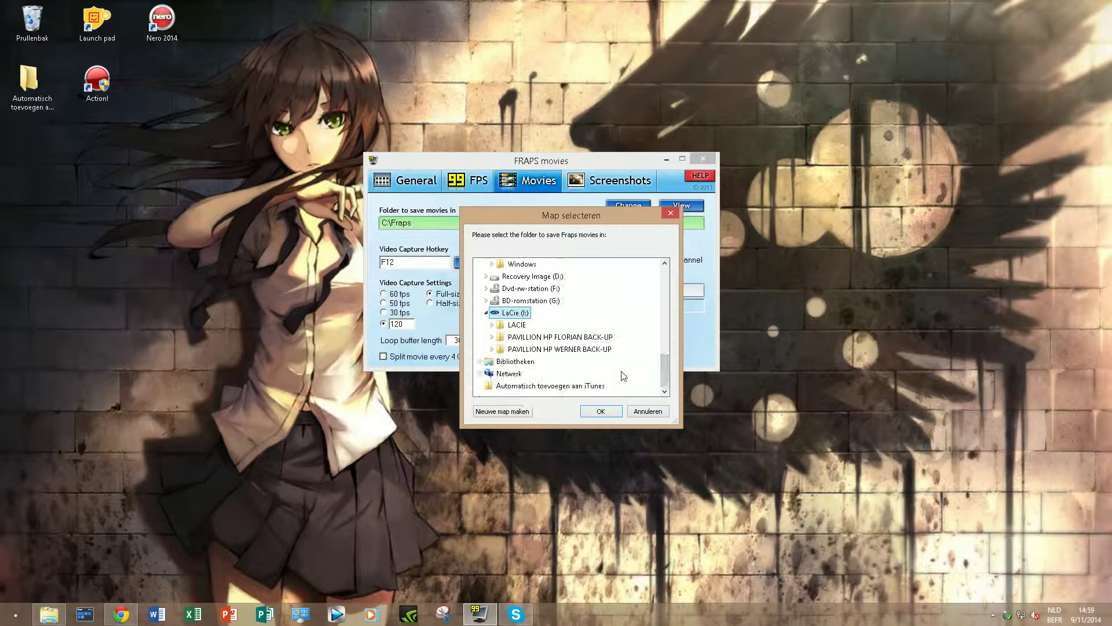
left_click(561, 339)
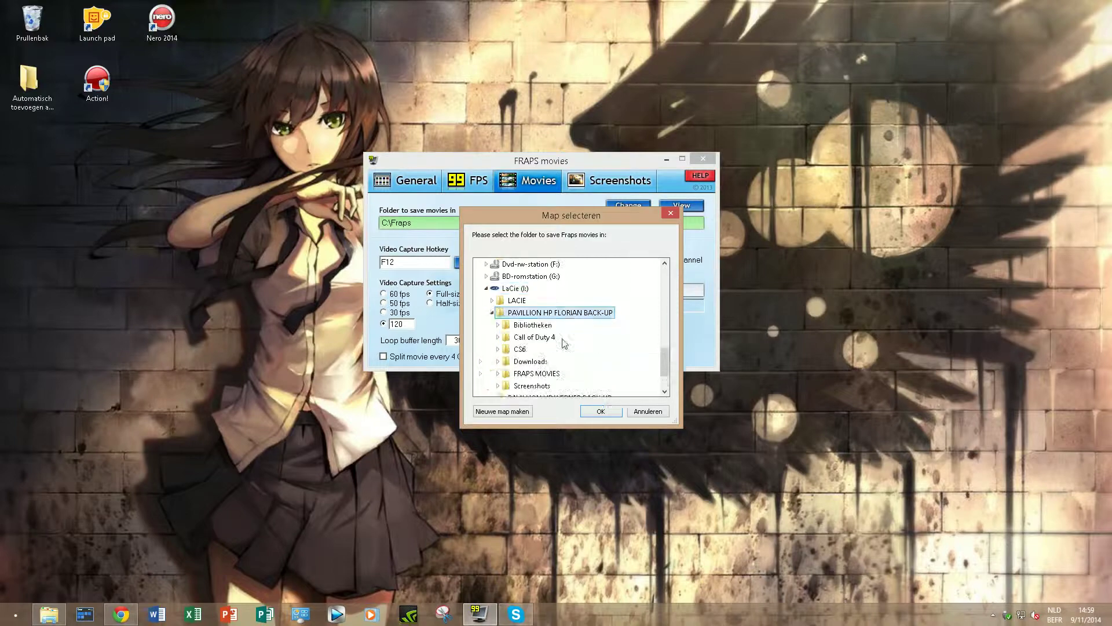
left_click(516, 291)
left_click(518, 312)
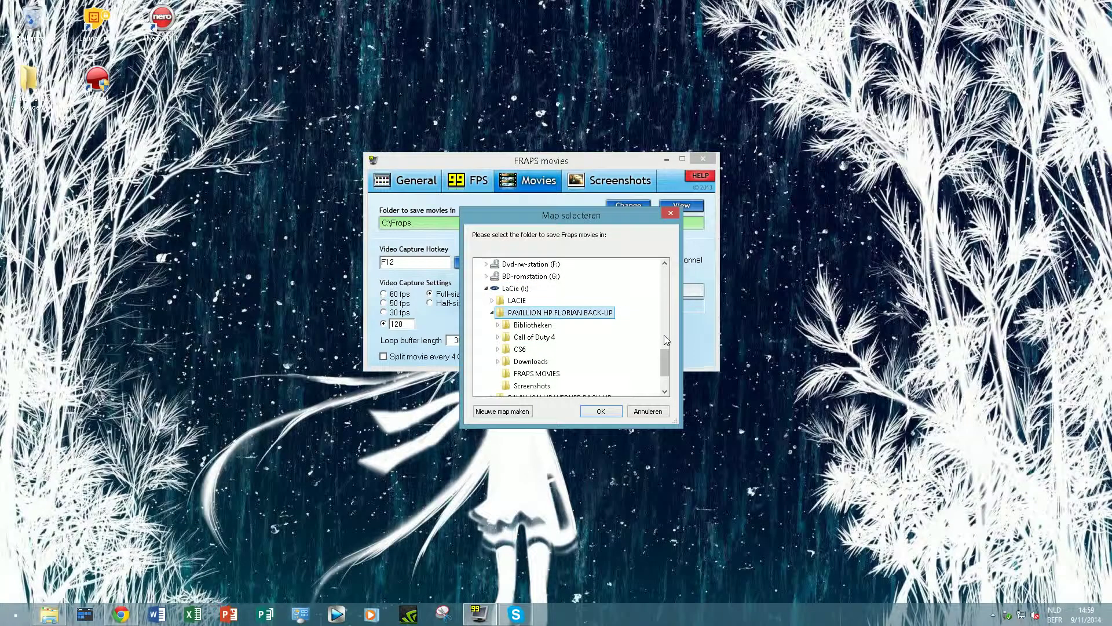
left_click(536, 374)
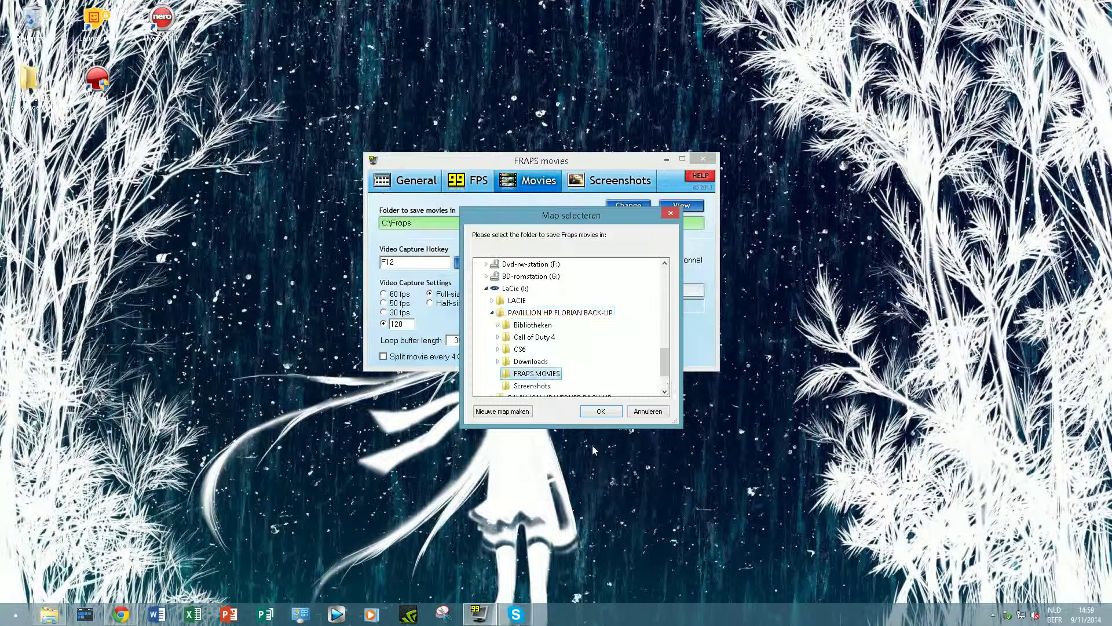
left_click(601, 411)
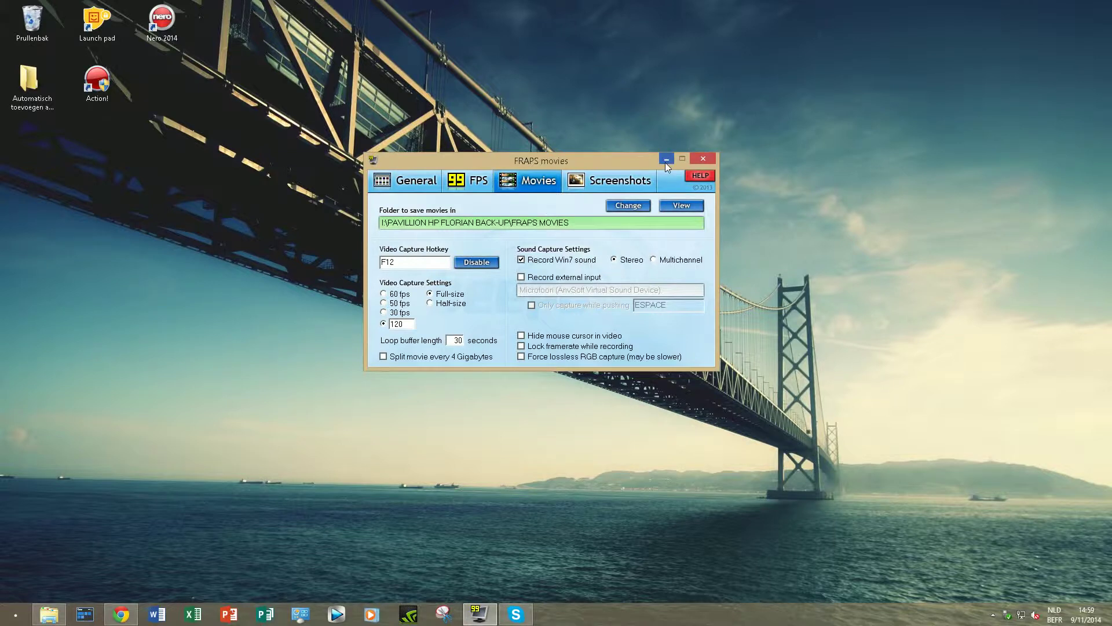
Browse the OS (C:) drive to Program Files (x86)\Steam in Explorer
left_click(58, 613)
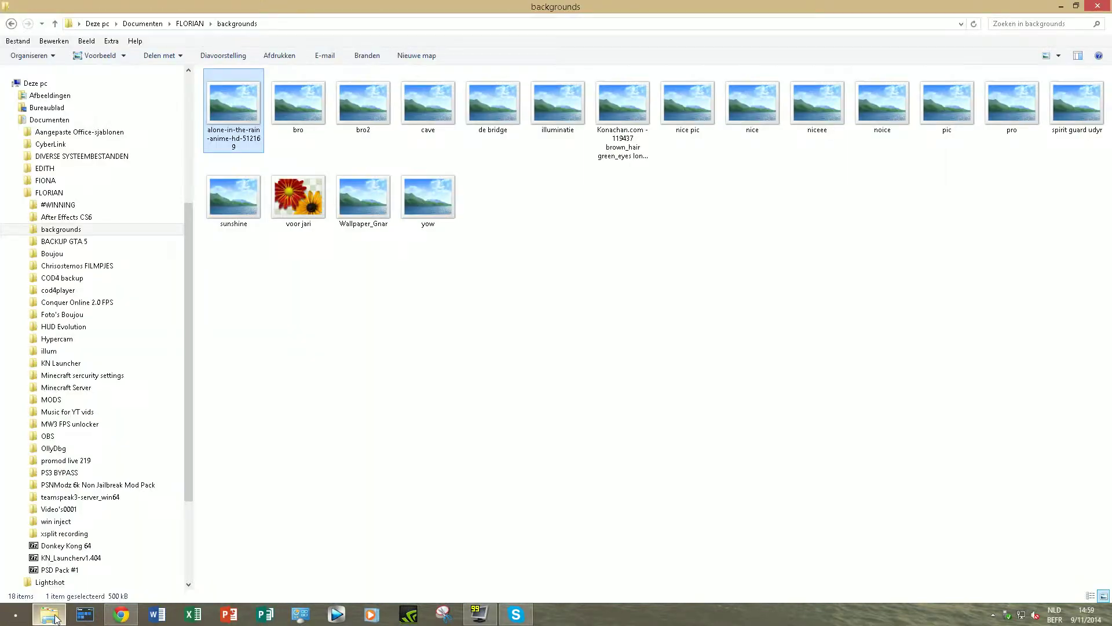
left_click(65, 301)
scroll(72, 336, "down", 4)
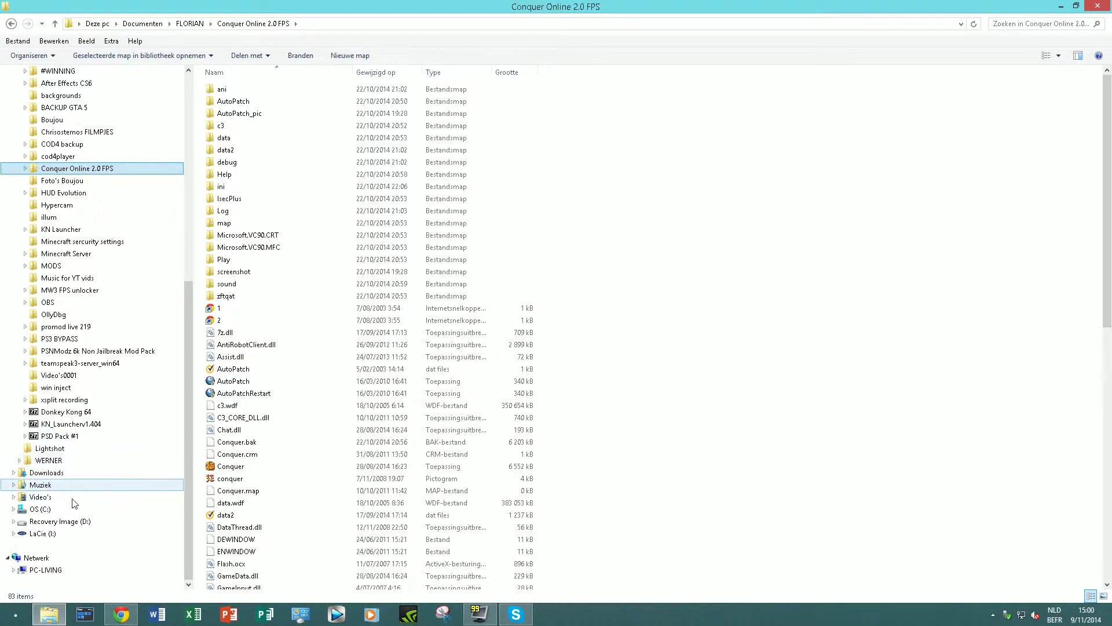
left_click(53, 510)
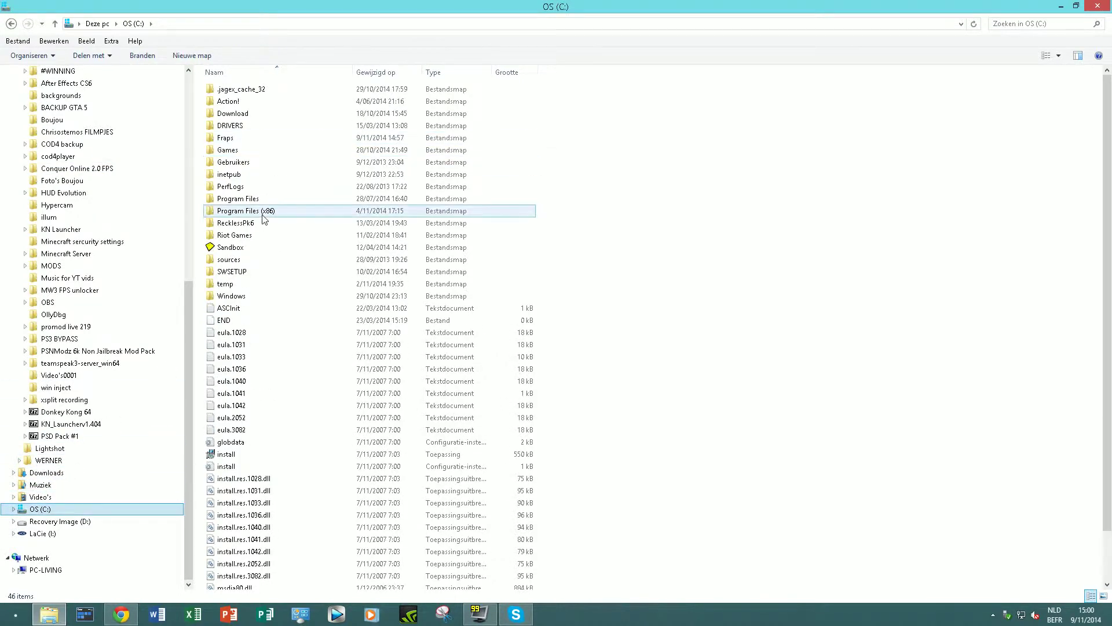
double_click(262, 212)
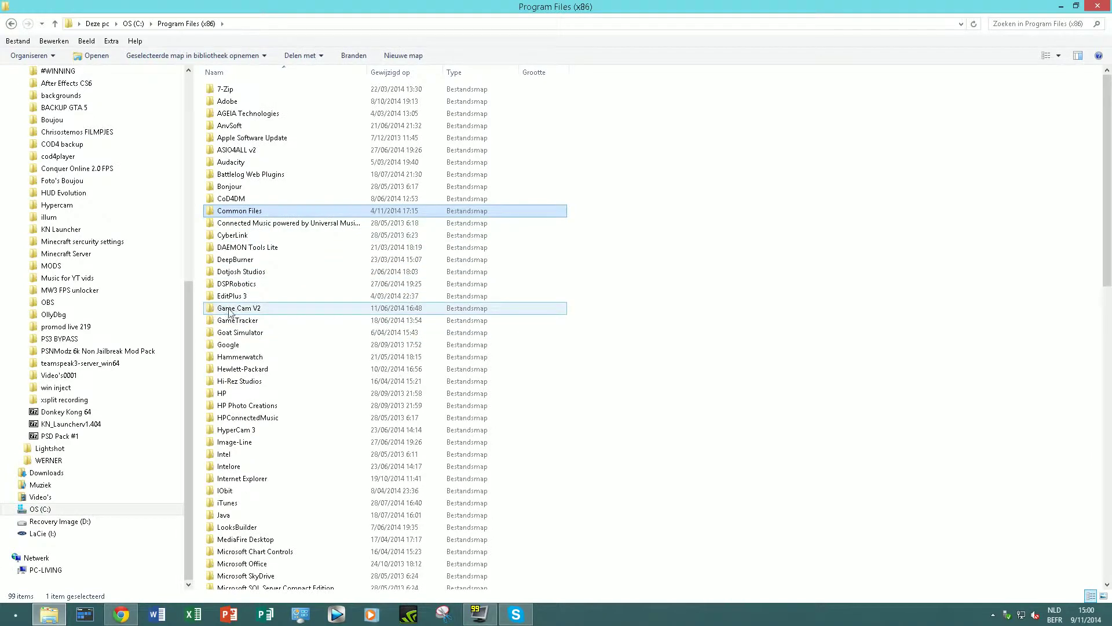
scroll(280, 261, "down", 19)
left_click(263, 255)
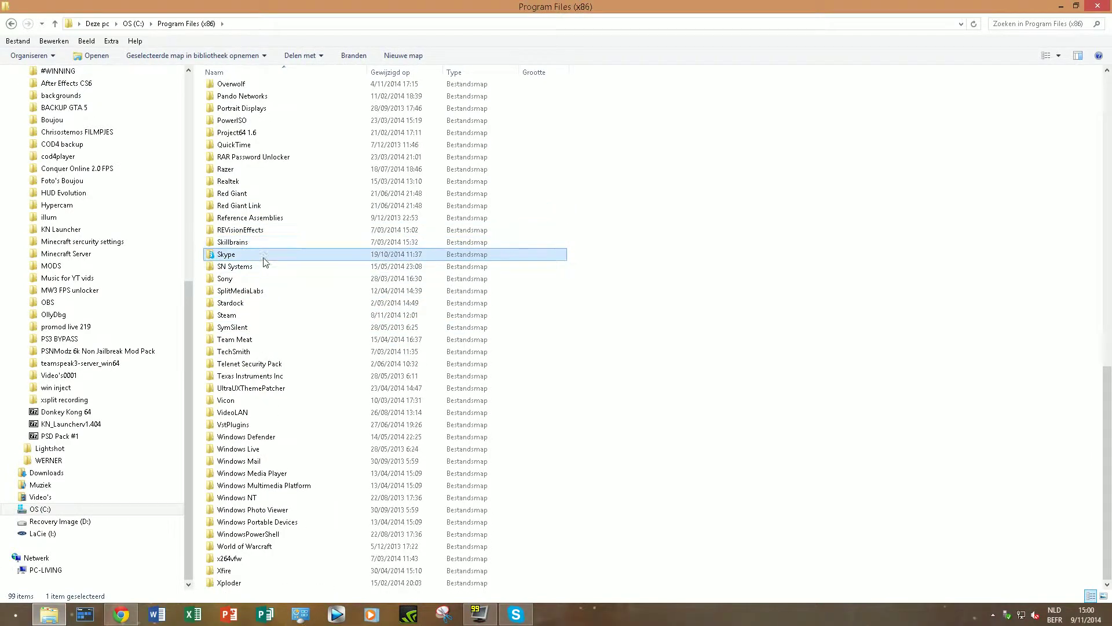
double_click(238, 313)
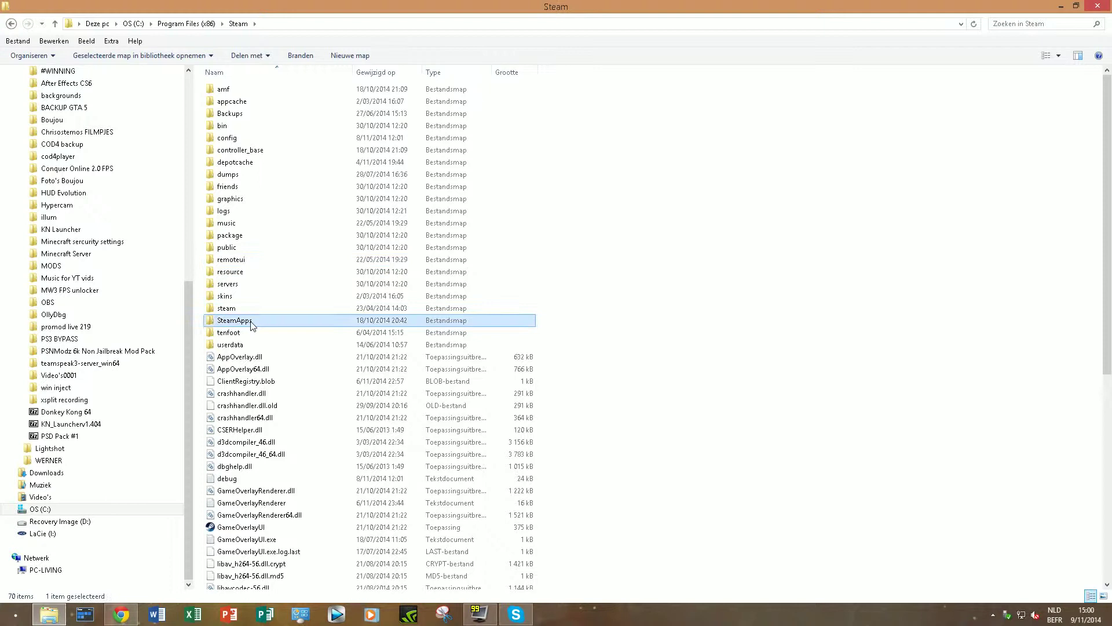
Open SteamApps > Call of Duty 4 and launch the iw3mp multiplayer executable
double_click(244, 320)
double_click(253, 89)
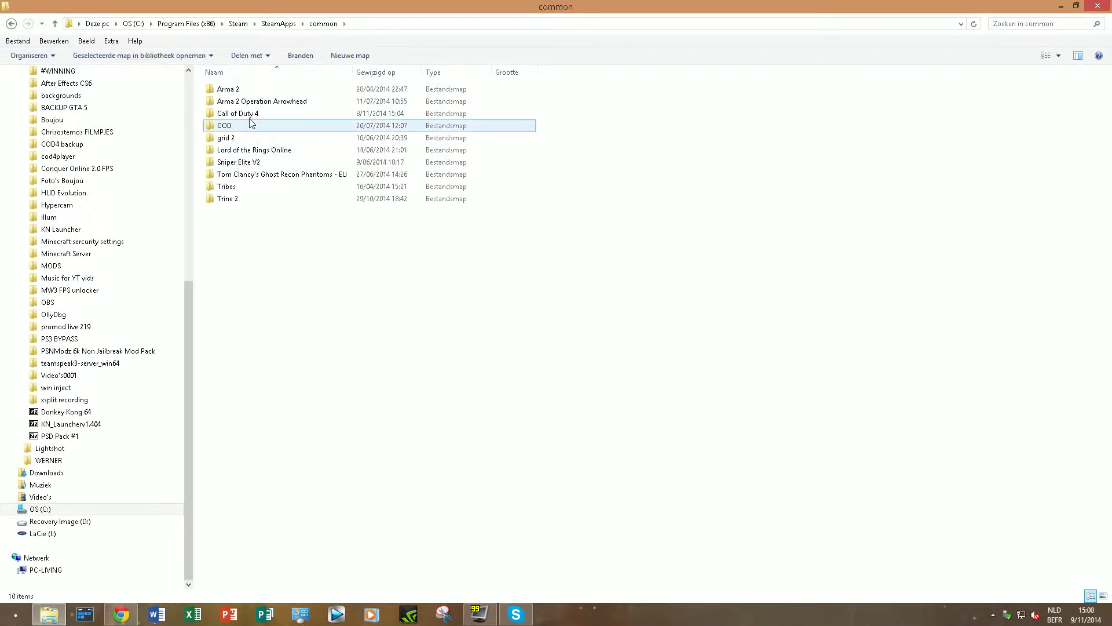
double_click(250, 114)
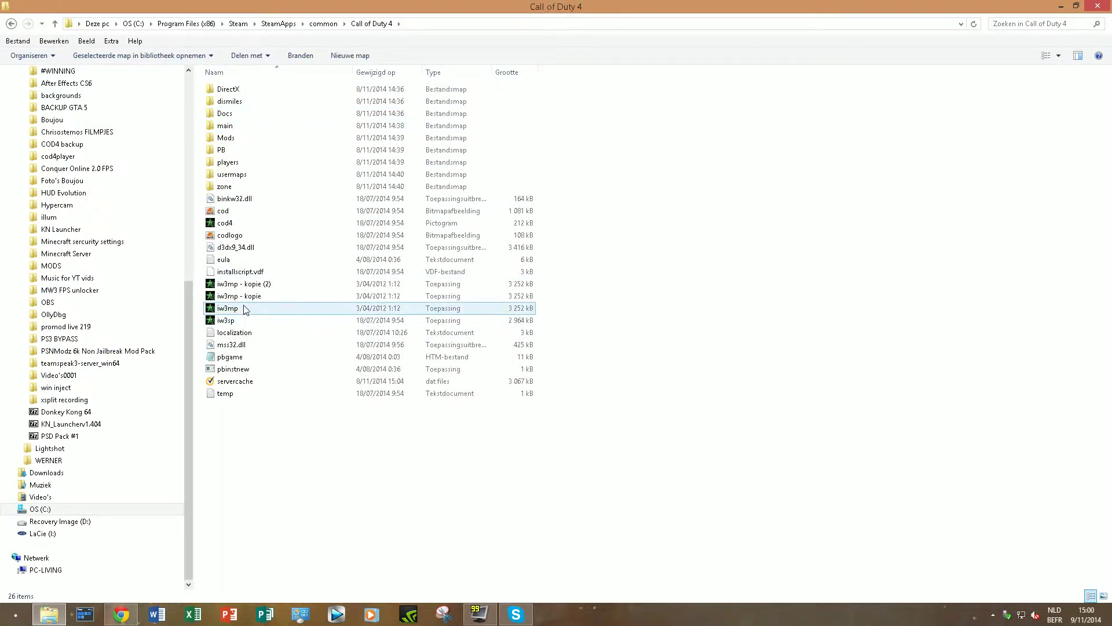
double_click(244, 312)
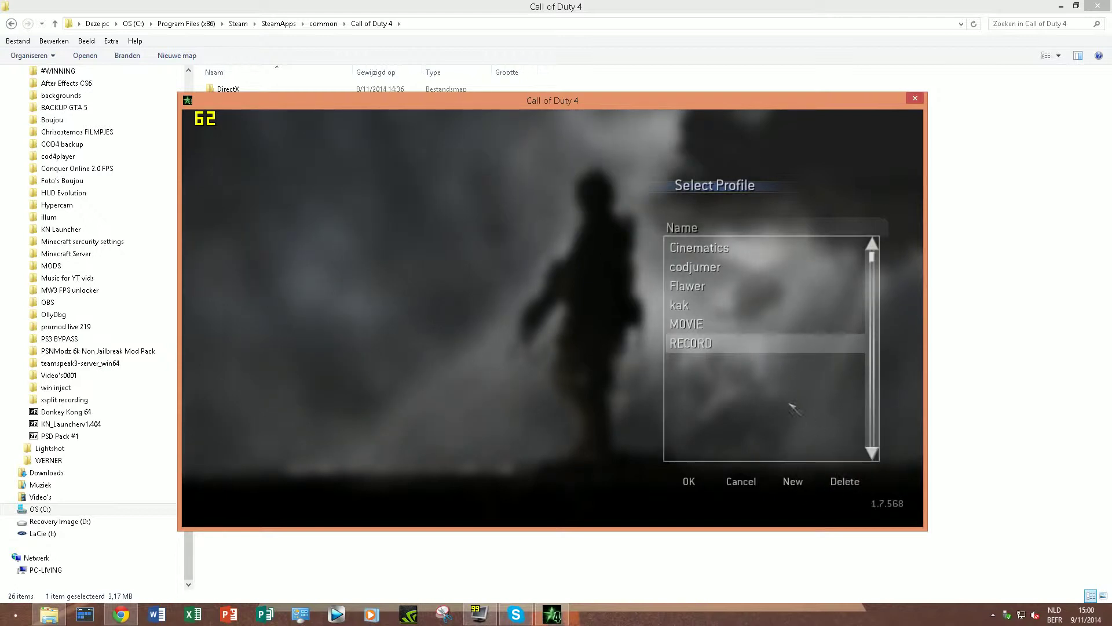
Load the RECORD profile and set the graphics aspect ratio to Wide 16:10
double_click(688, 346)
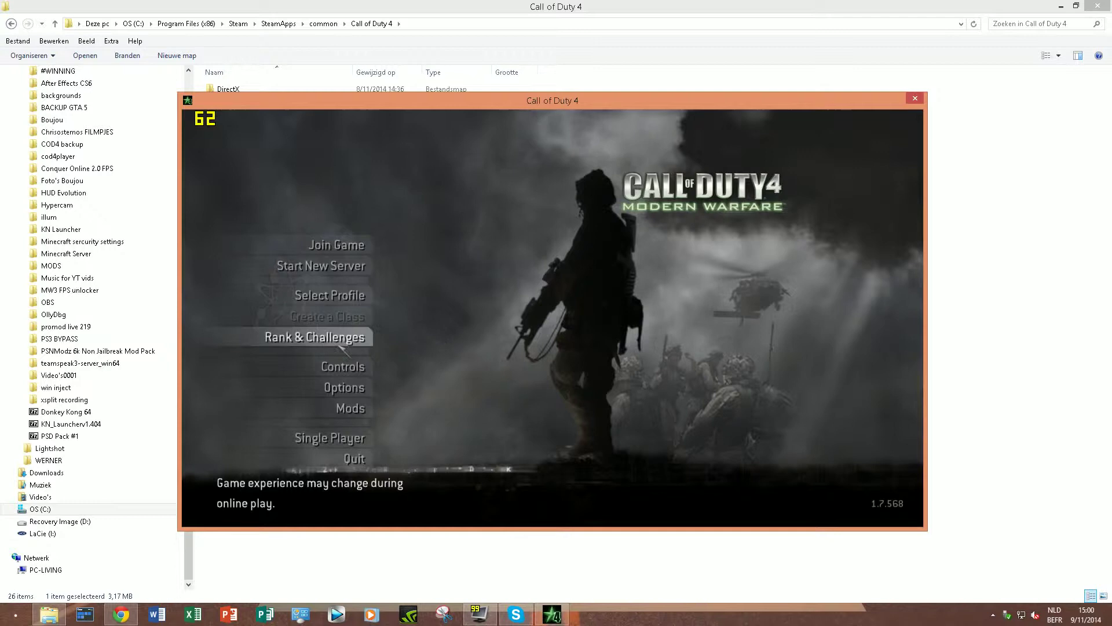
left_click(440, 386)
left_click(428, 149)
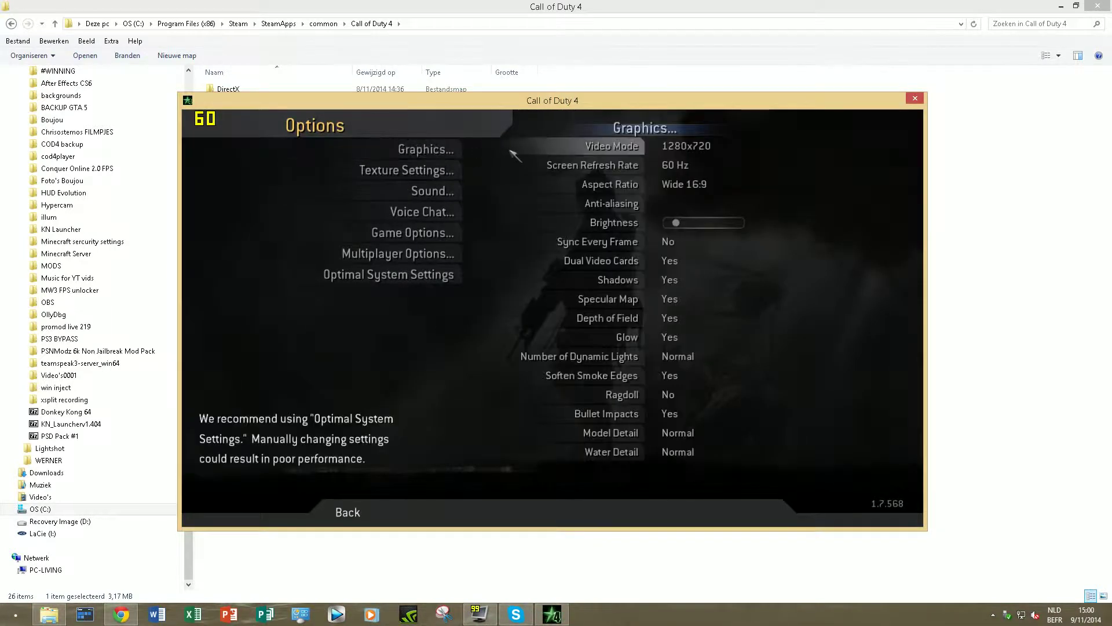
left_click(639, 187)
left_click(638, 187)
left_click(639, 187)
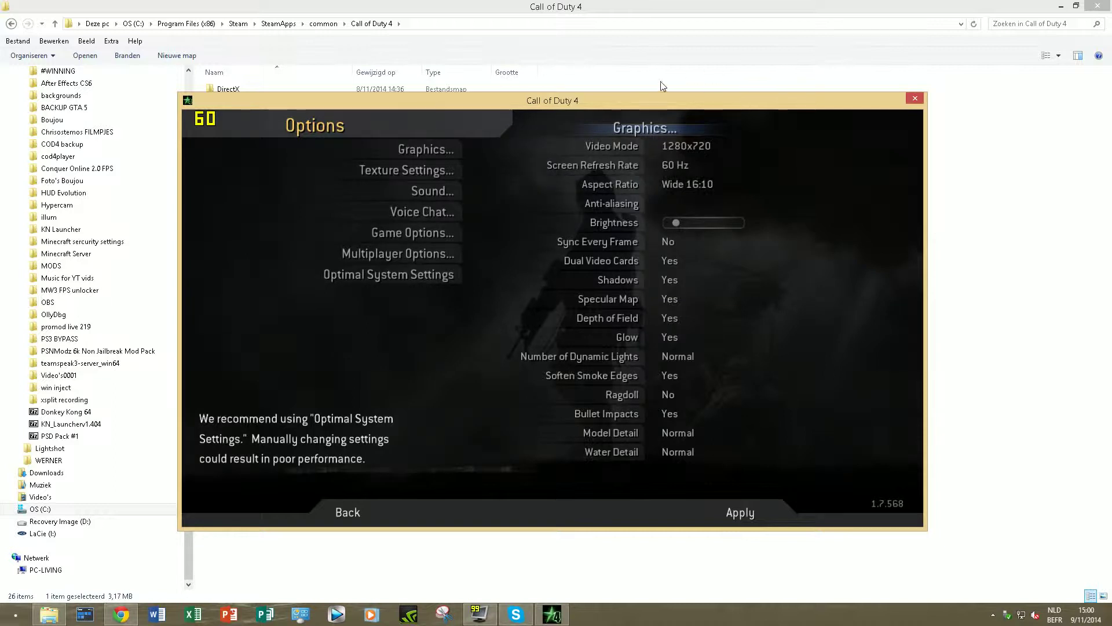
Set the video mode to 1280x1024, apply the graphics settings, and quit the game
left_click(641, 145)
left_click(641, 145)
left_click(641, 144)
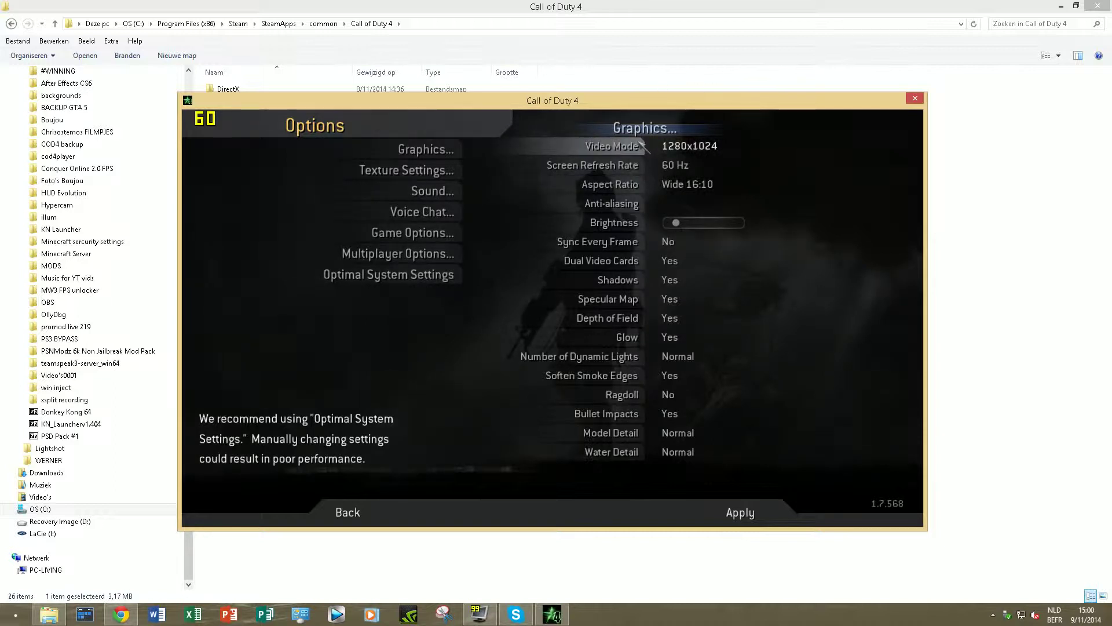
left_click(640, 145)
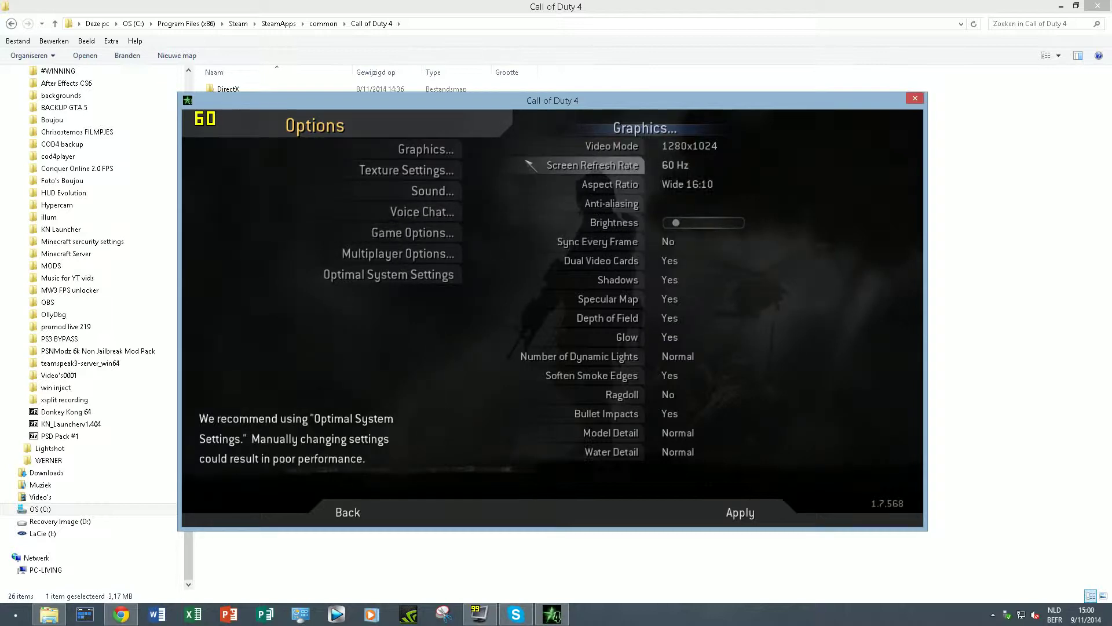
left_click(741, 512)
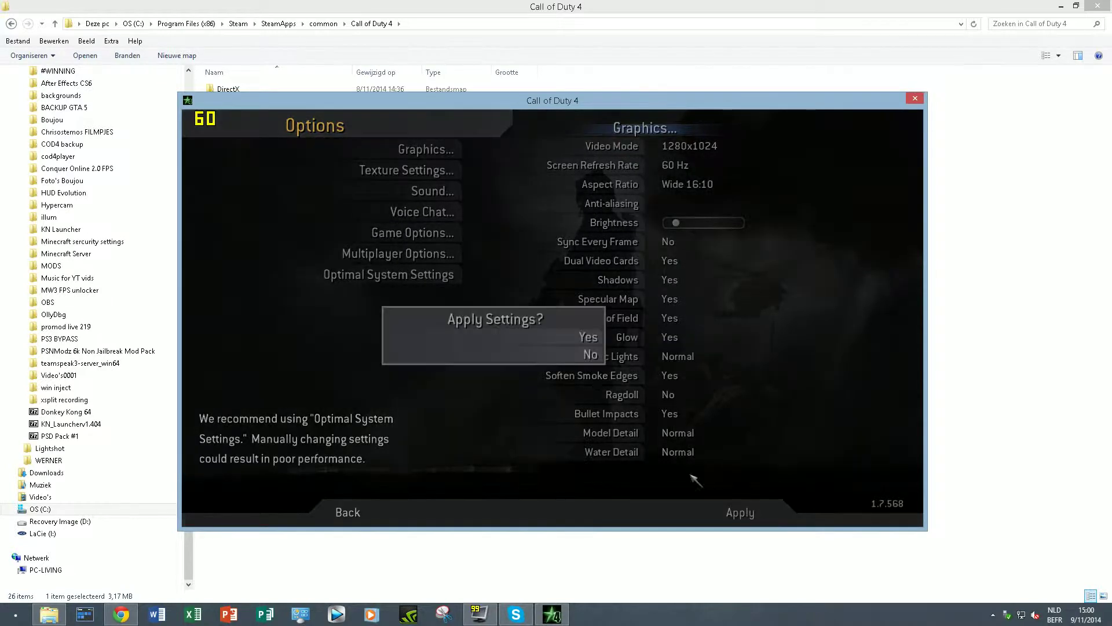
left_click(543, 345)
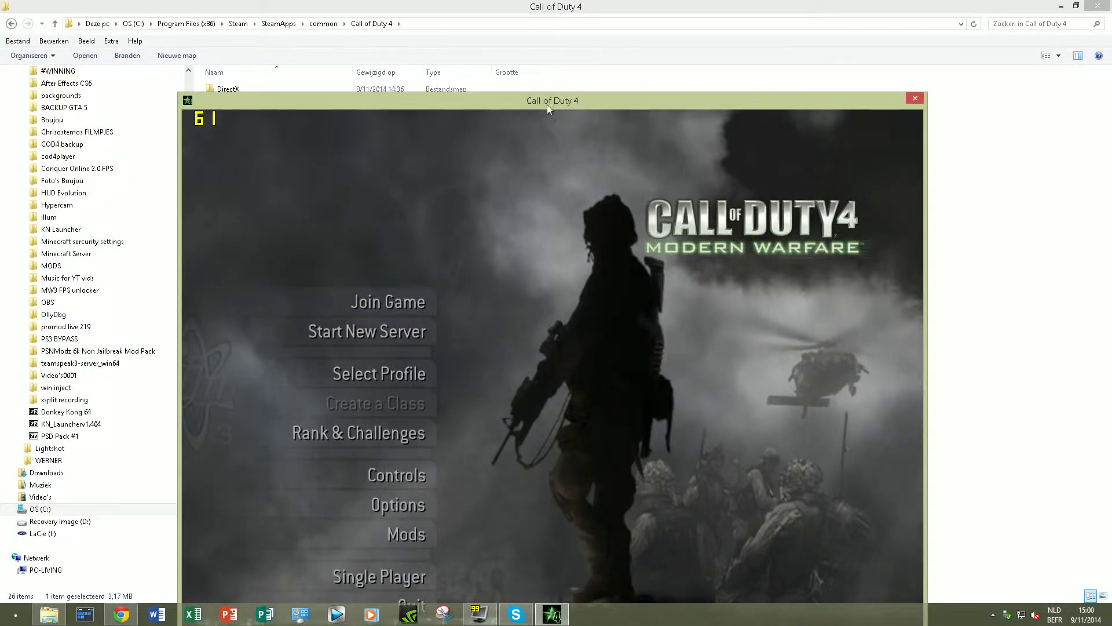
left_click_drag(547, 104, 513, 13)
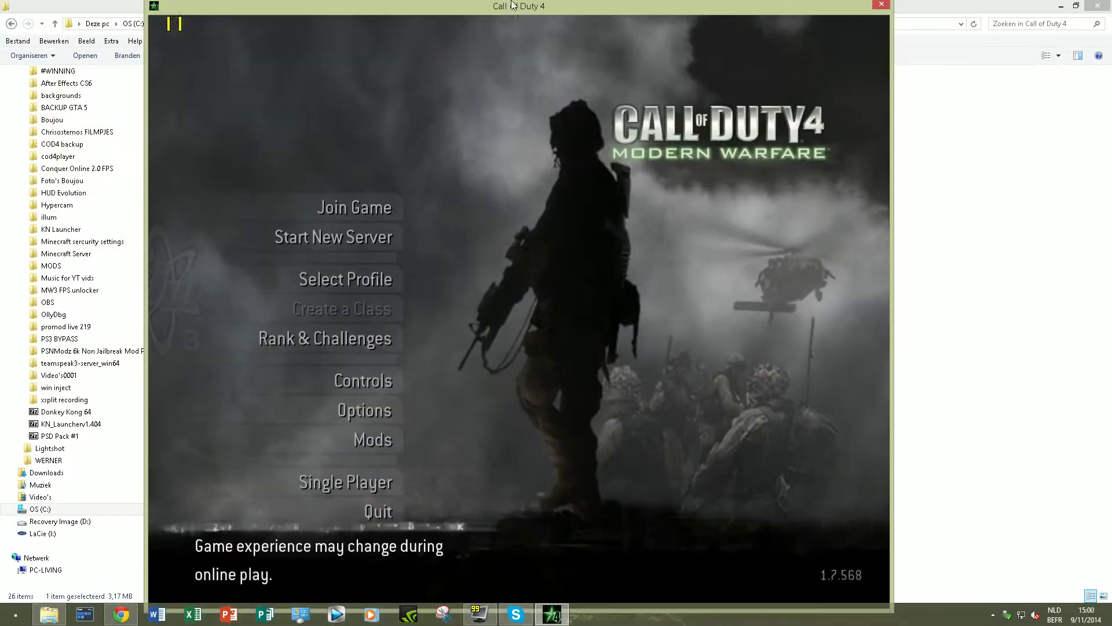
left_click(366, 513)
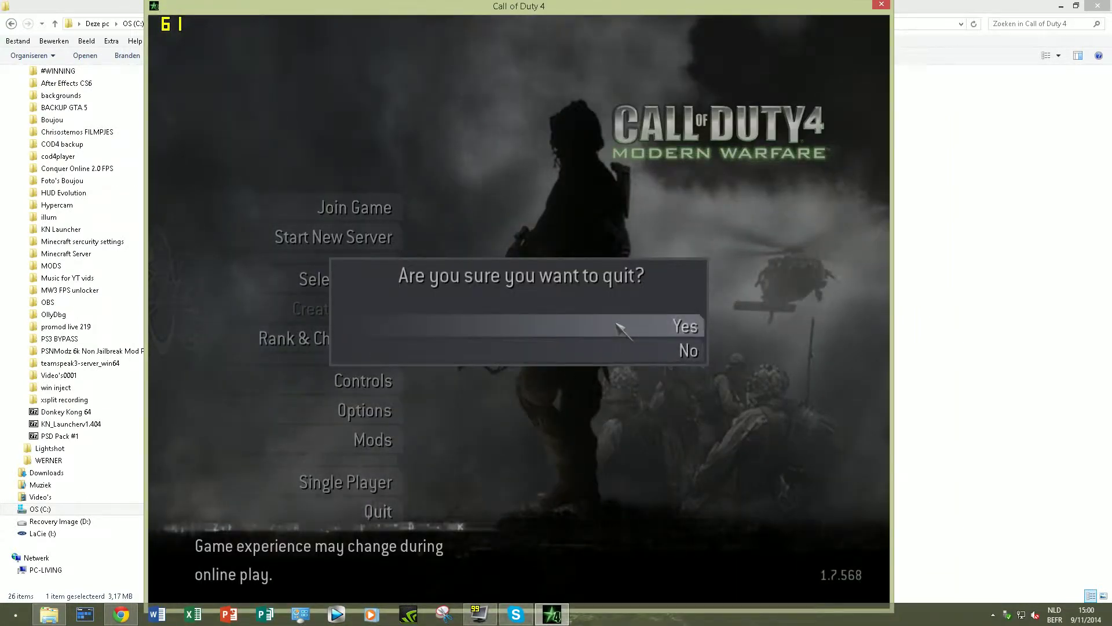
Confirm quitting Call of Duty 4 and scroll Explorer's navigation pane up to Favorieten
left_click(623, 331)
left_click(718, 422)
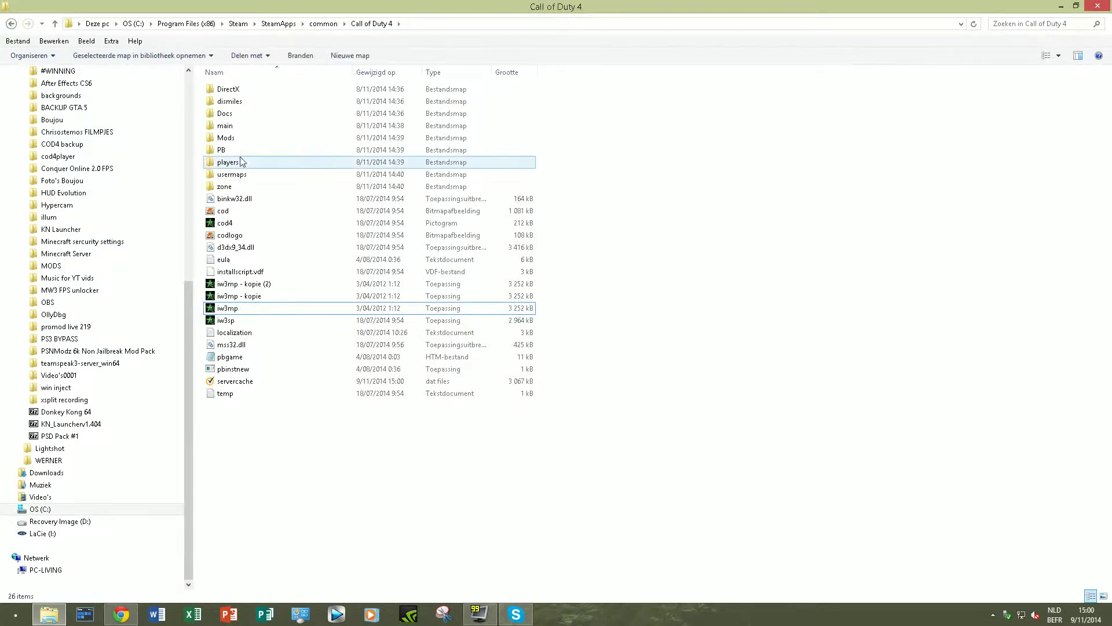
left_click_drag(189, 412, 181, 296)
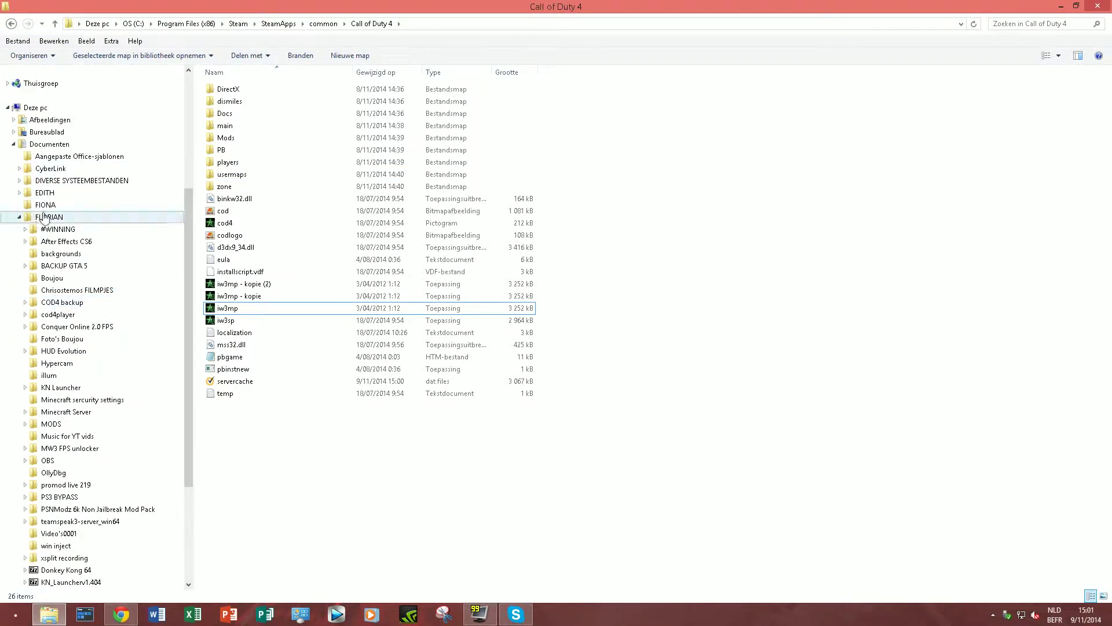
left_click_drag(190, 260, 183, 328)
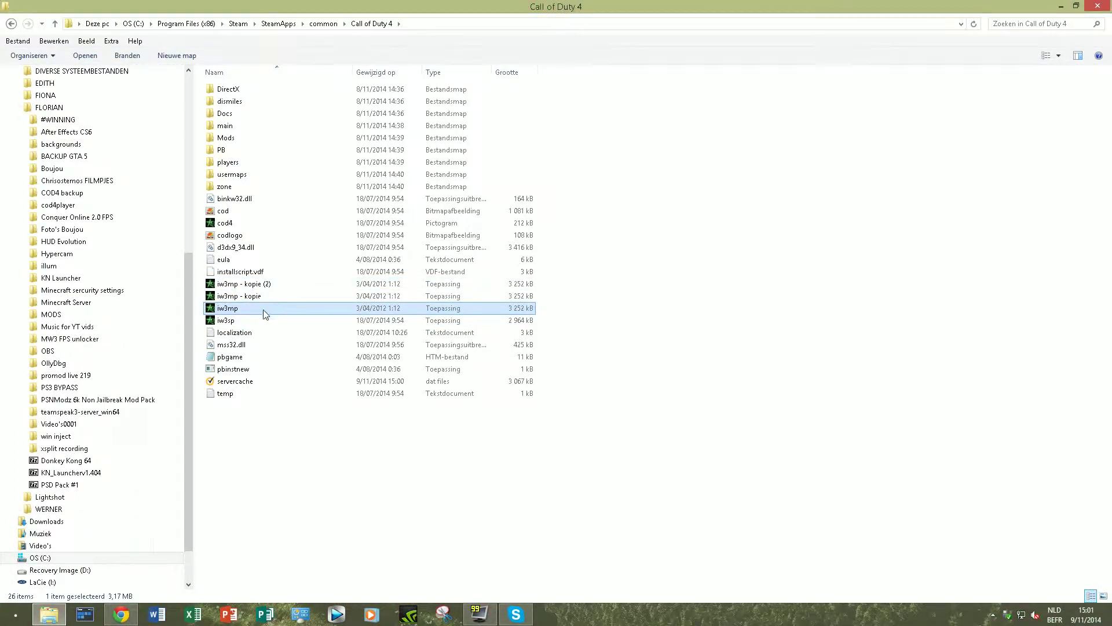
scroll(182, 305, "down", 2)
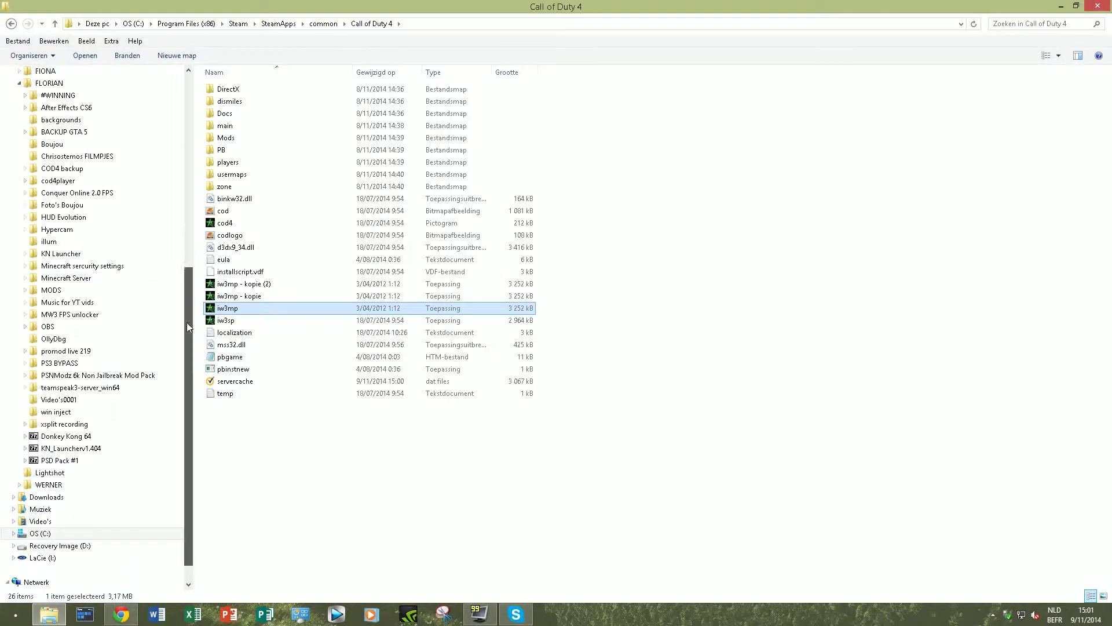
left_click_drag(187, 337, 168, 167)
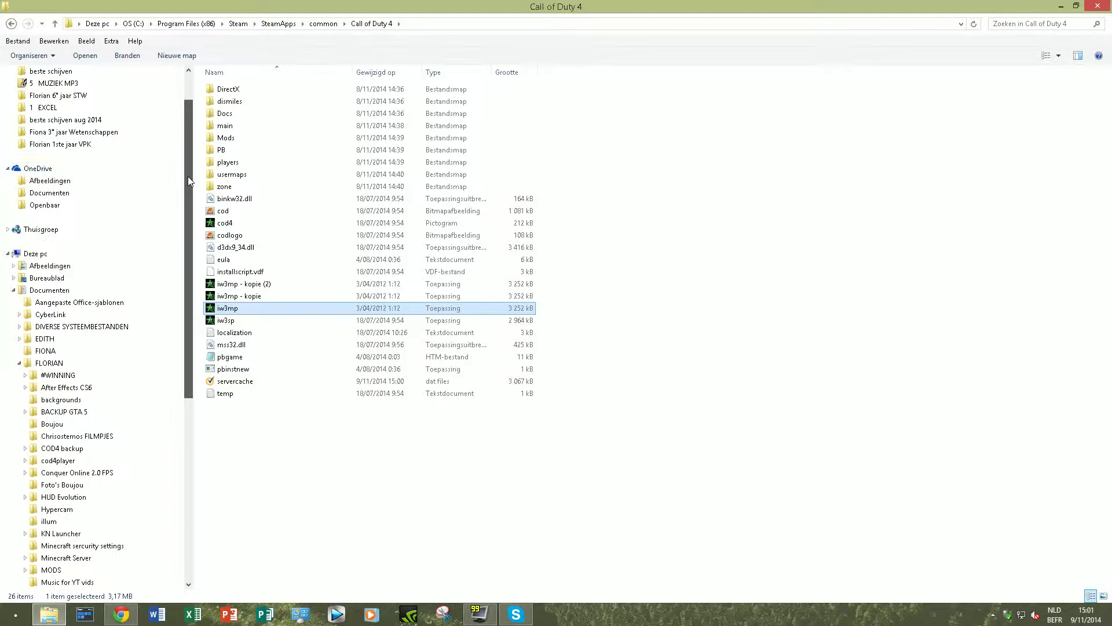
scroll(187, 176, "up", 2)
Open demos.rar from Downloads and extract its crash folder onto the desktop
left_click(48, 101)
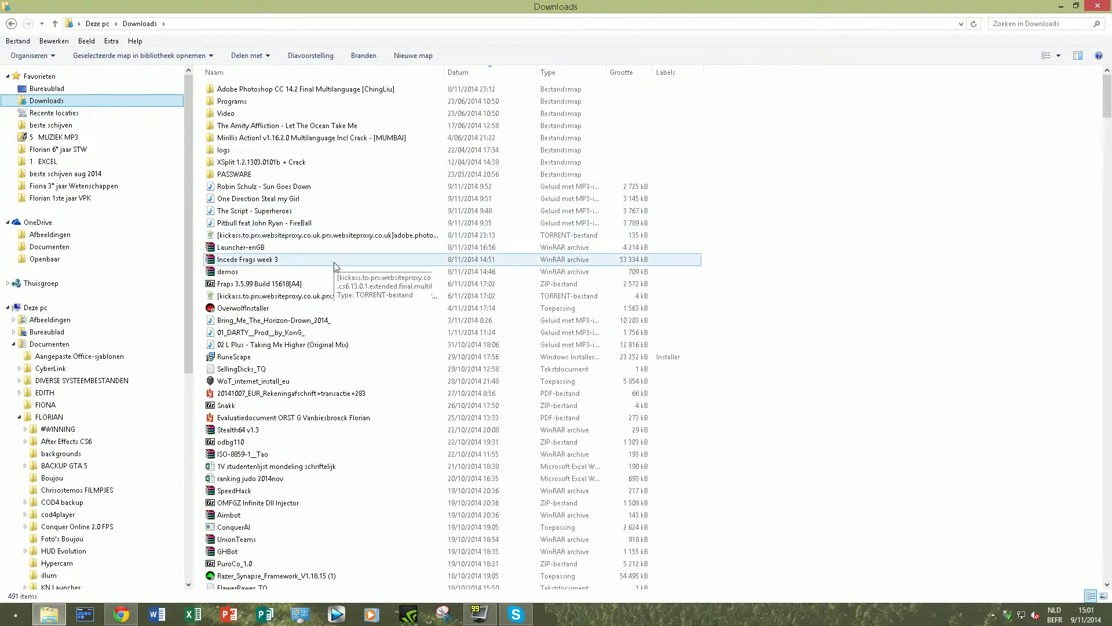
left_click(342, 265)
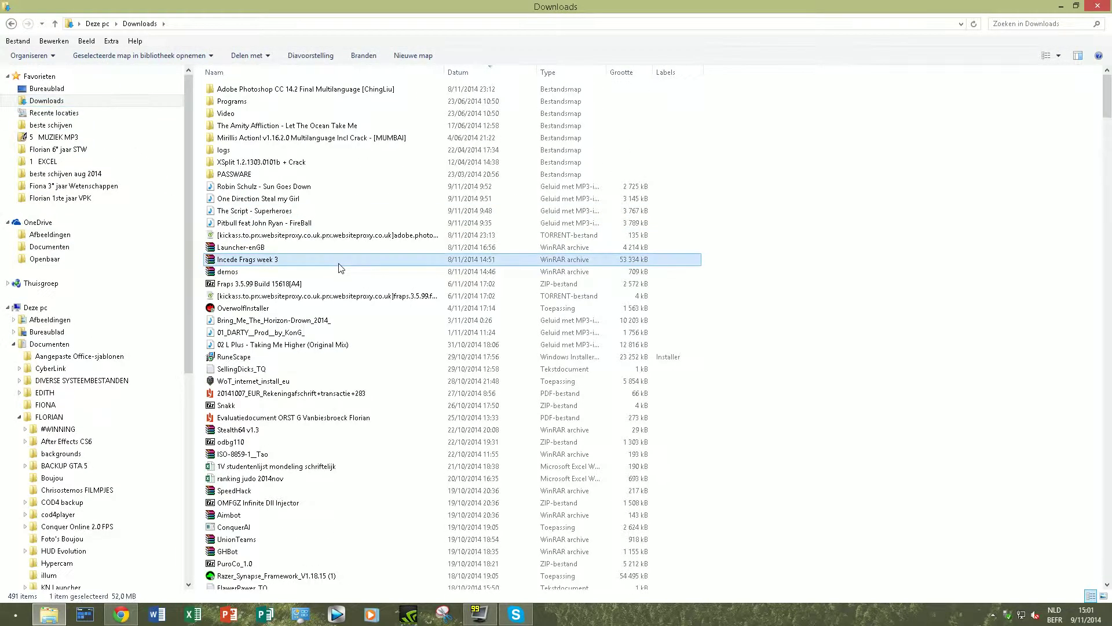
double_click(254, 272)
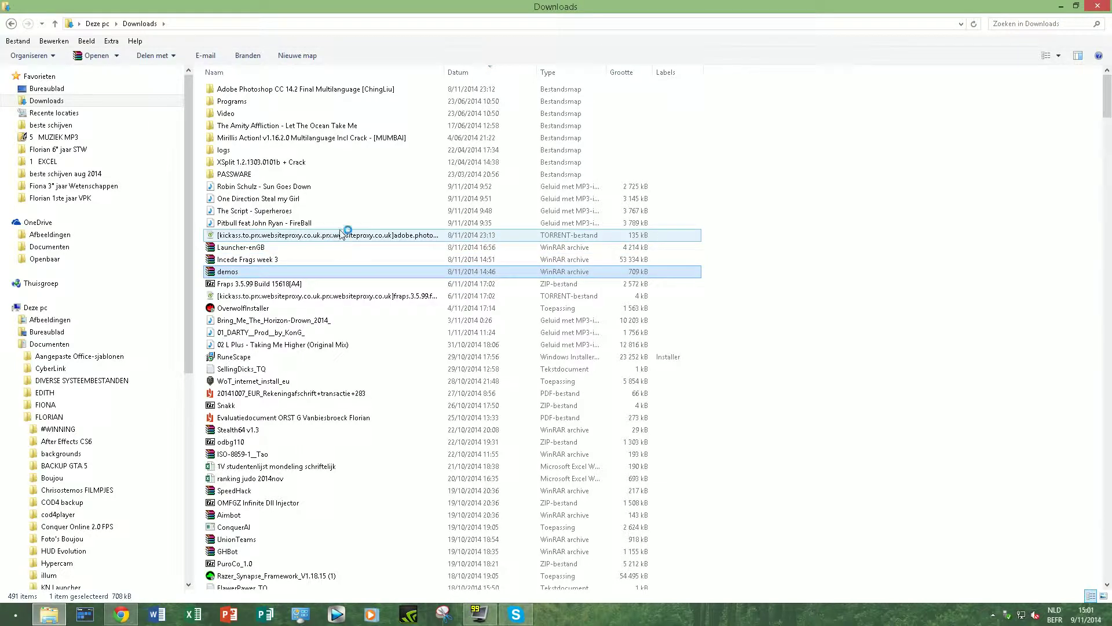
left_click(1063, 6)
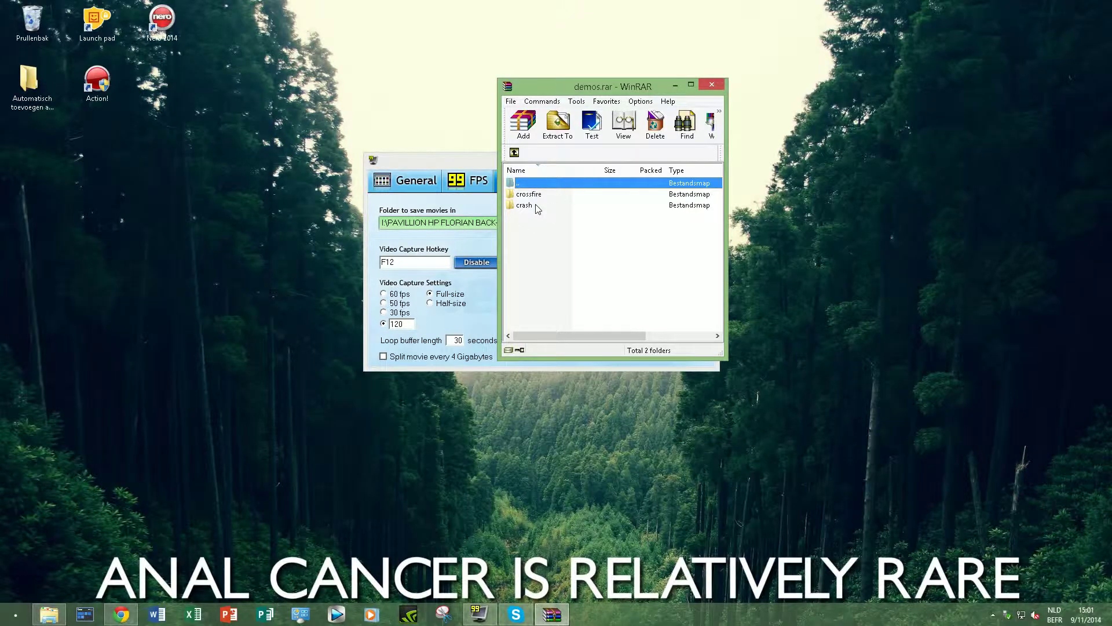
left_click_drag(528, 207, 221, 194)
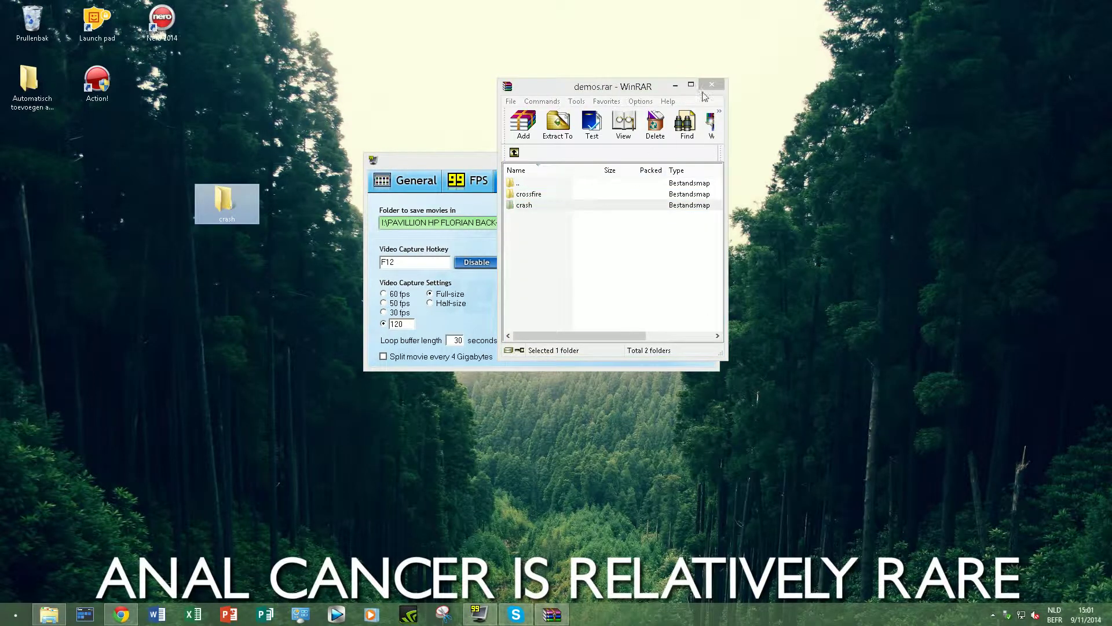
left_click(713, 85)
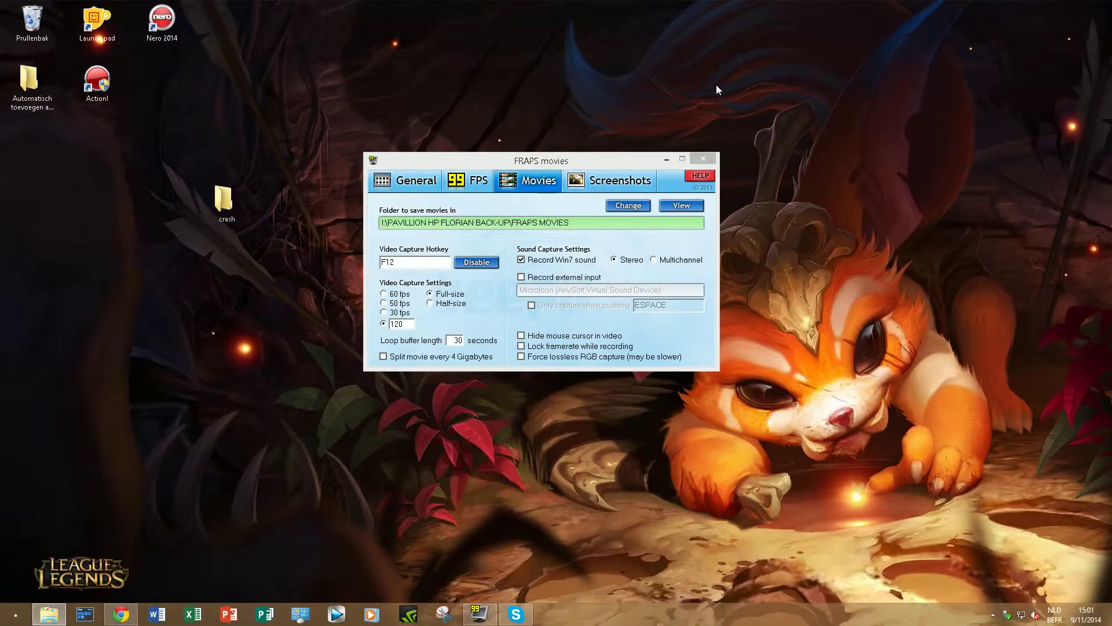
Open the extracted crash folder on the desktop and select the 1deagcross demo
left_click(668, 159)
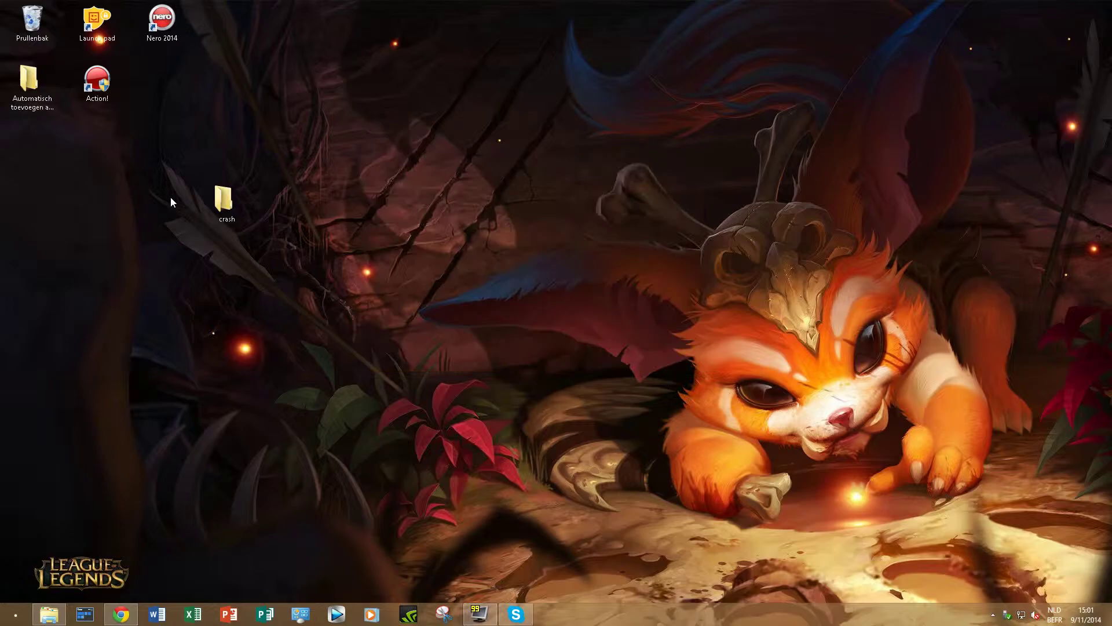
double_click(168, 90)
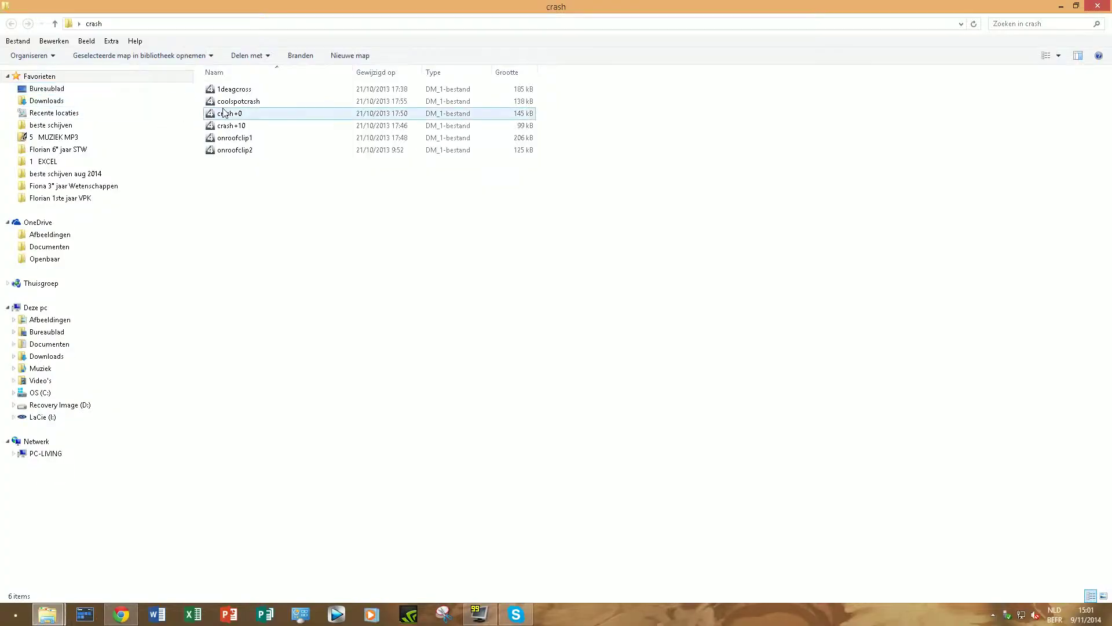
left_click(262, 91)
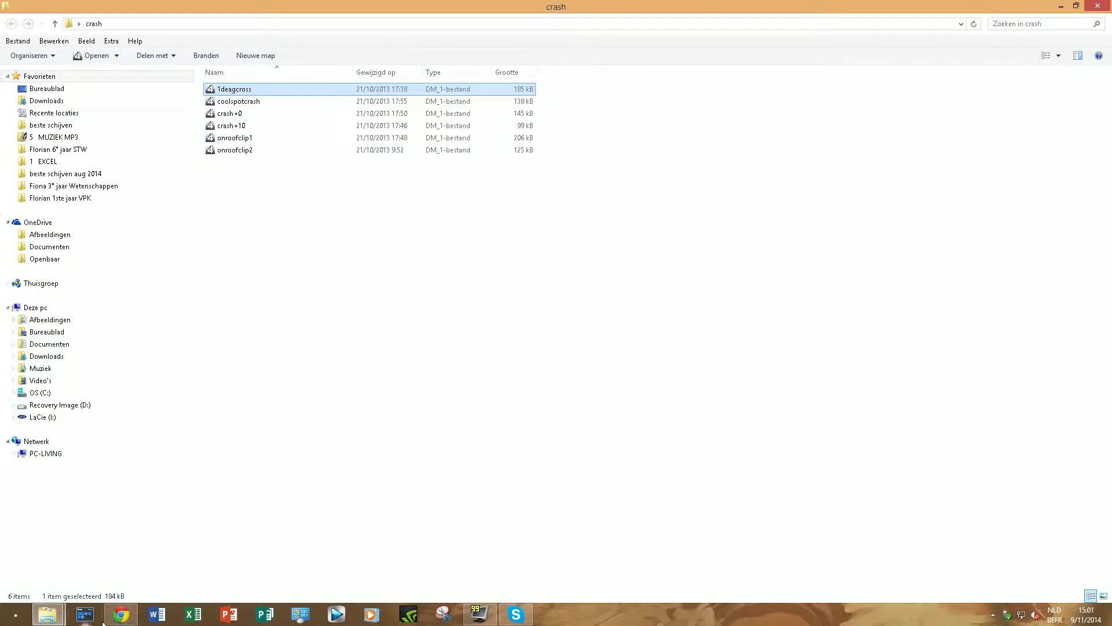
left_click(121, 614)
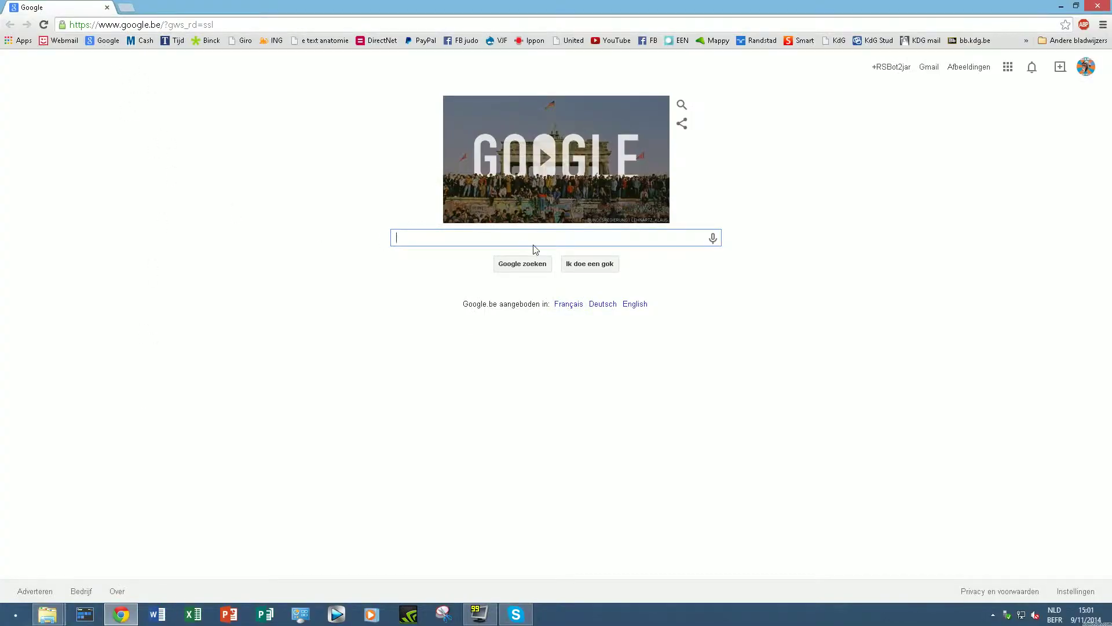
Search Google for 'cod4player' and open the CyboPat.net COD4 Player page
type("cod4")
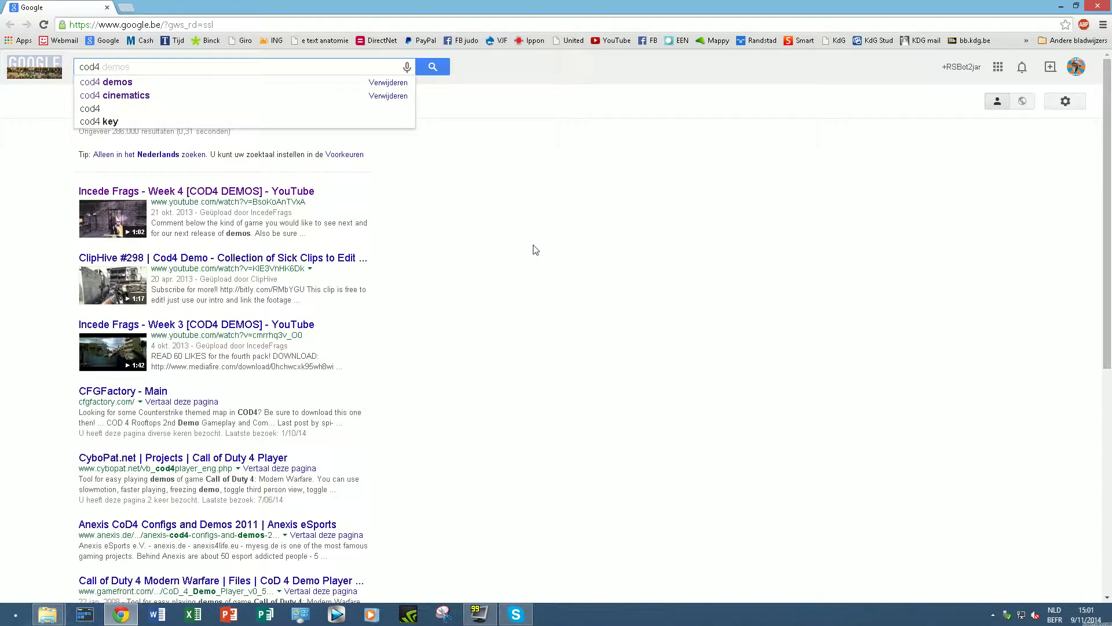
type("player")
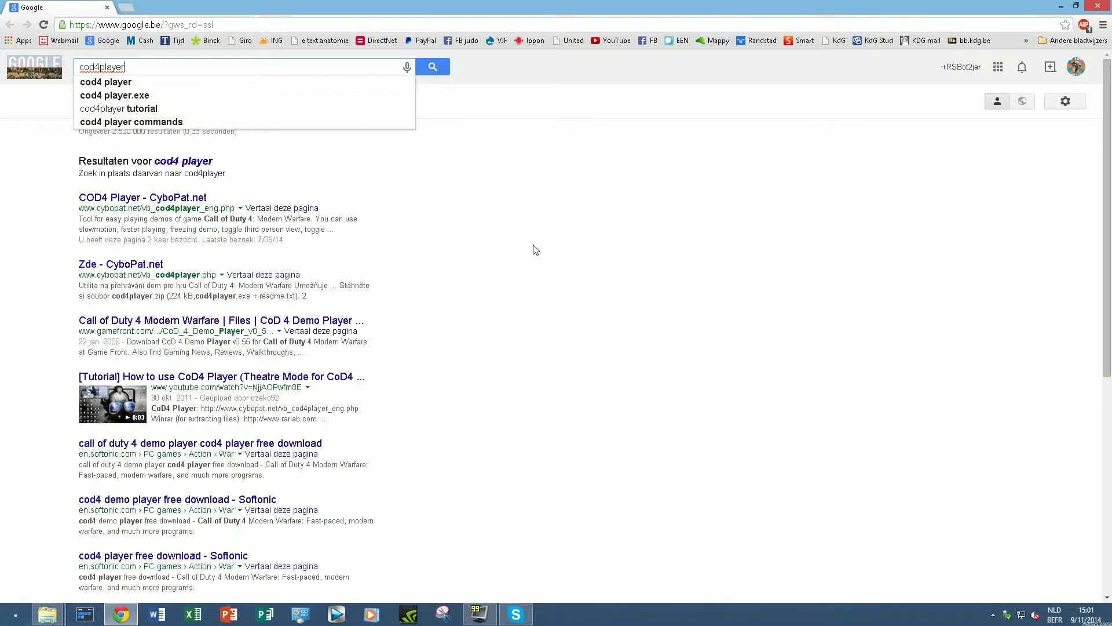
key("Return")
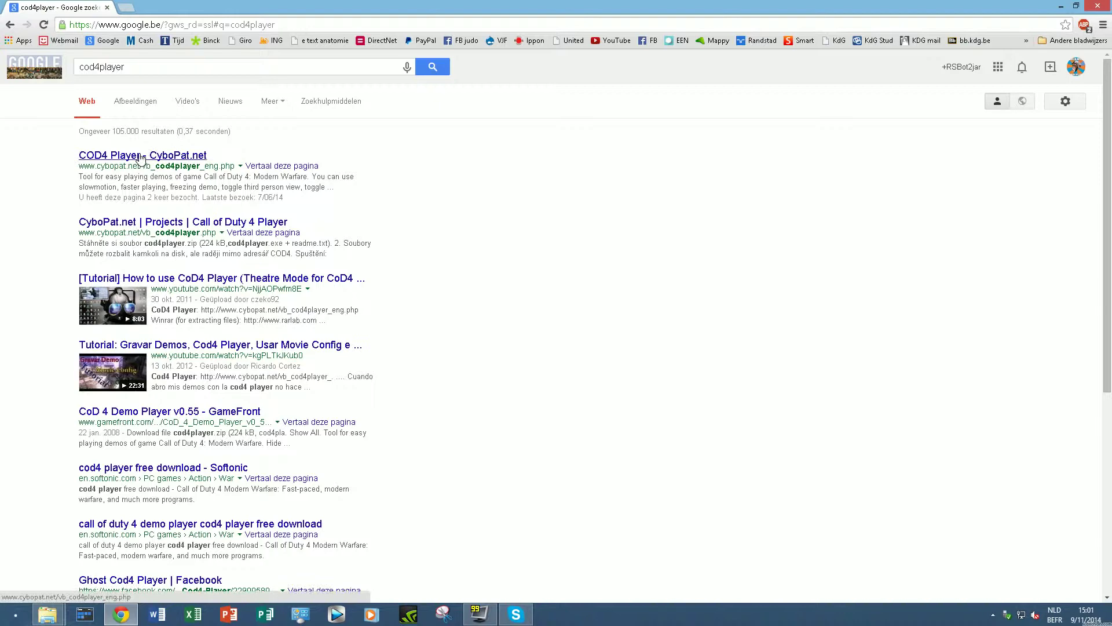
left_click(155, 153)
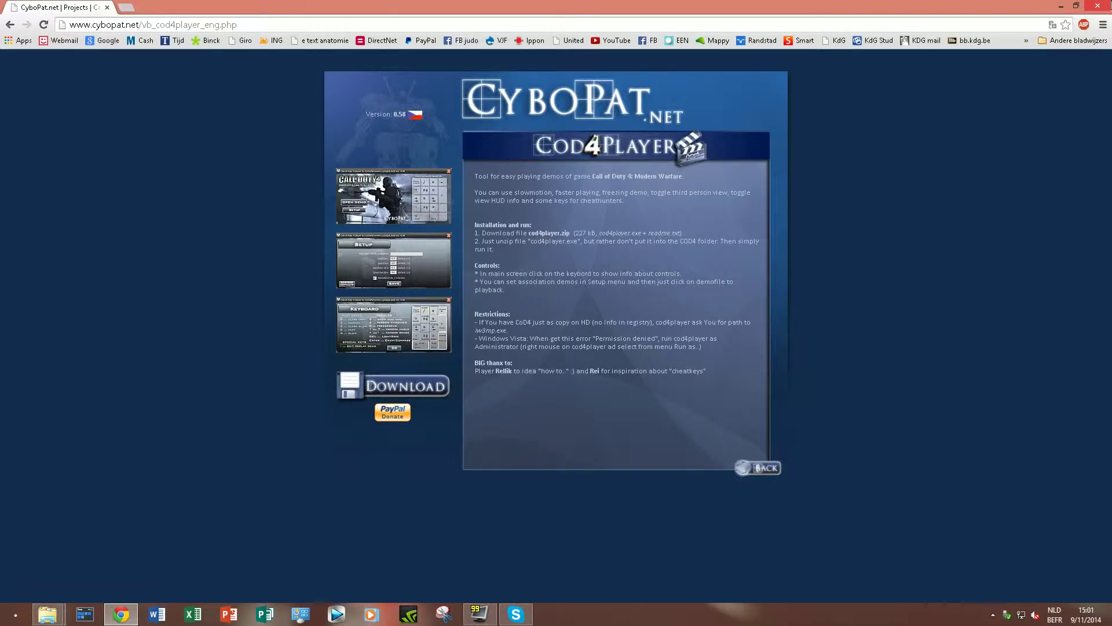
left_click(1061, 5)
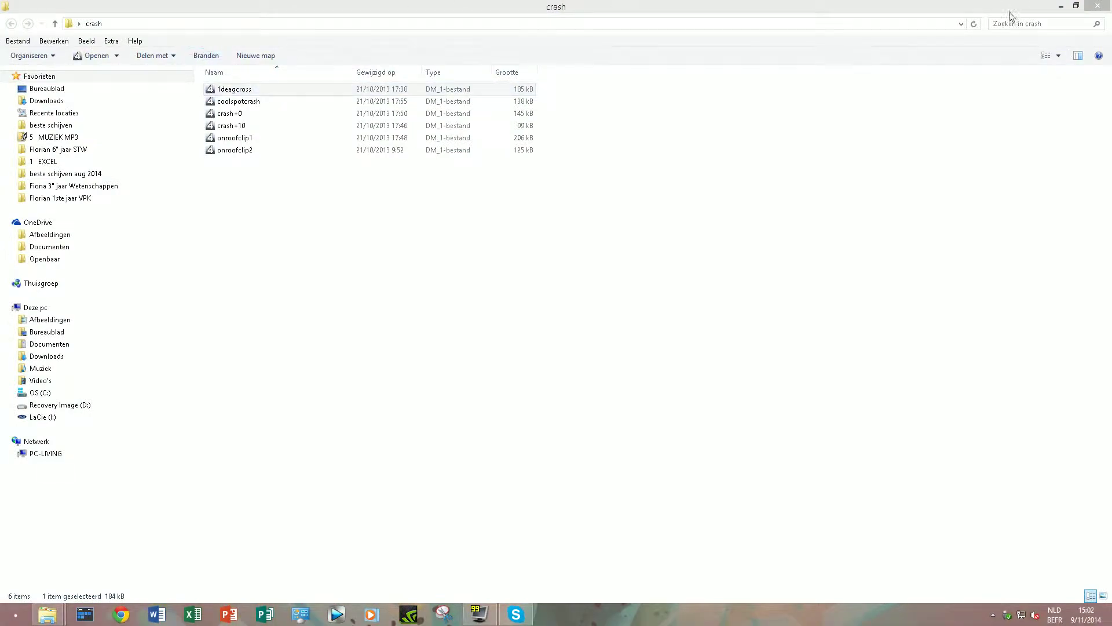
Go to Documenten > FLORIAN > cod4player and launch cod4player.exe
left_click(1061, 6)
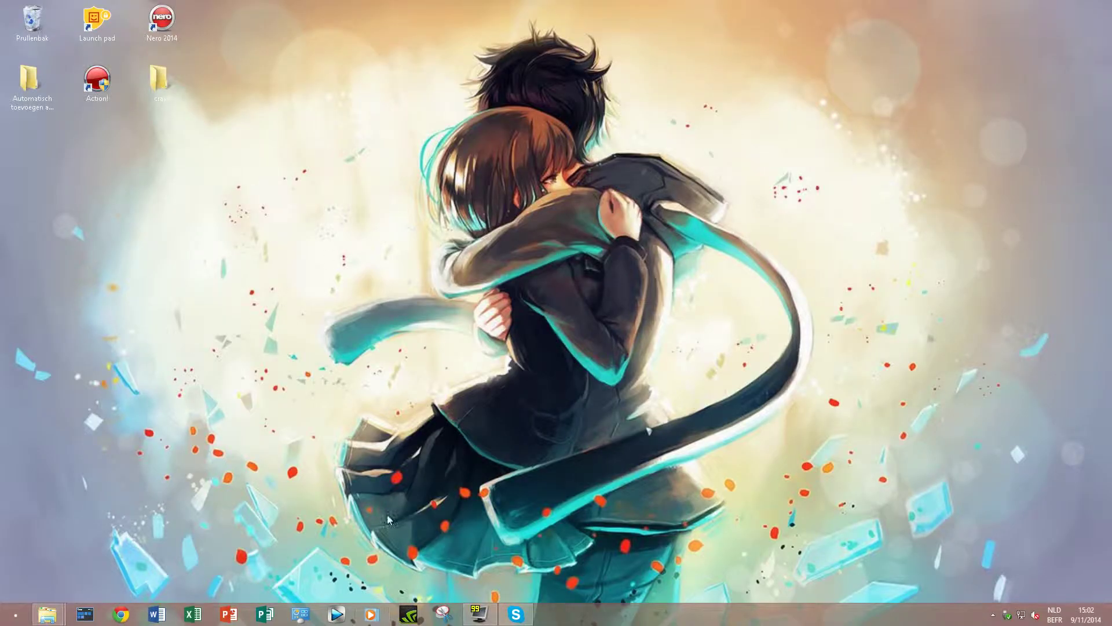
mouse_move(48, 614)
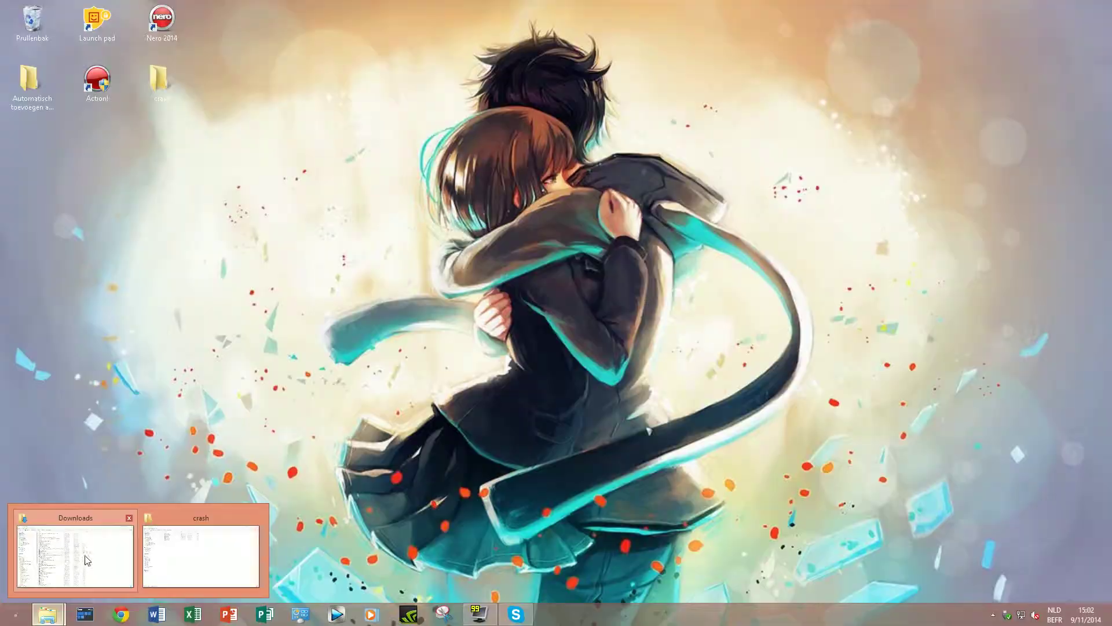
left_click(87, 559)
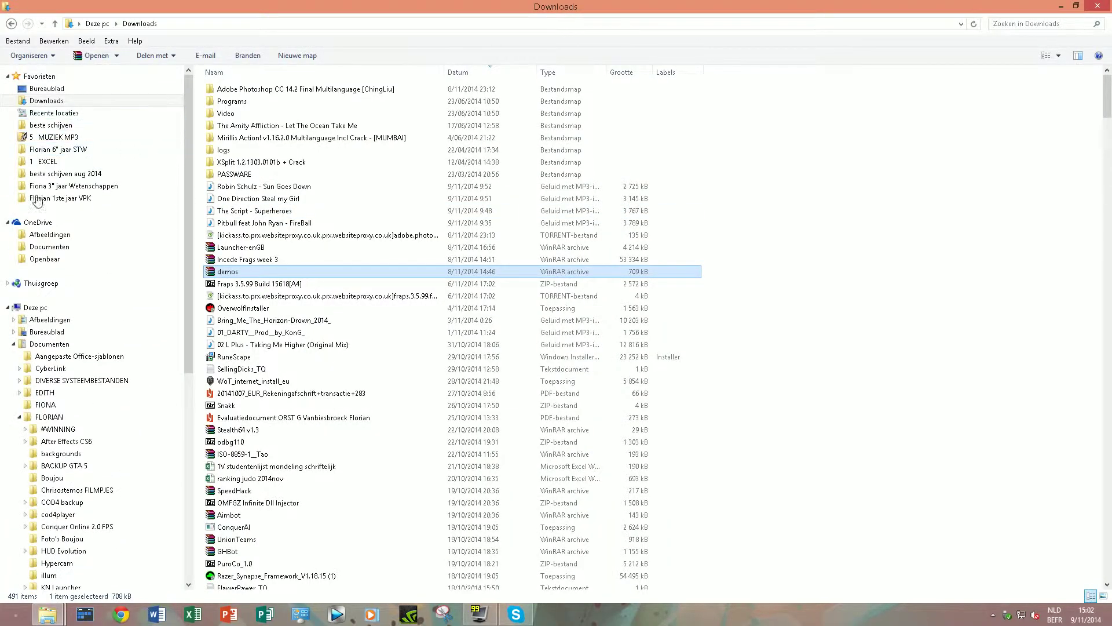
left_click(48, 344)
double_click(256, 165)
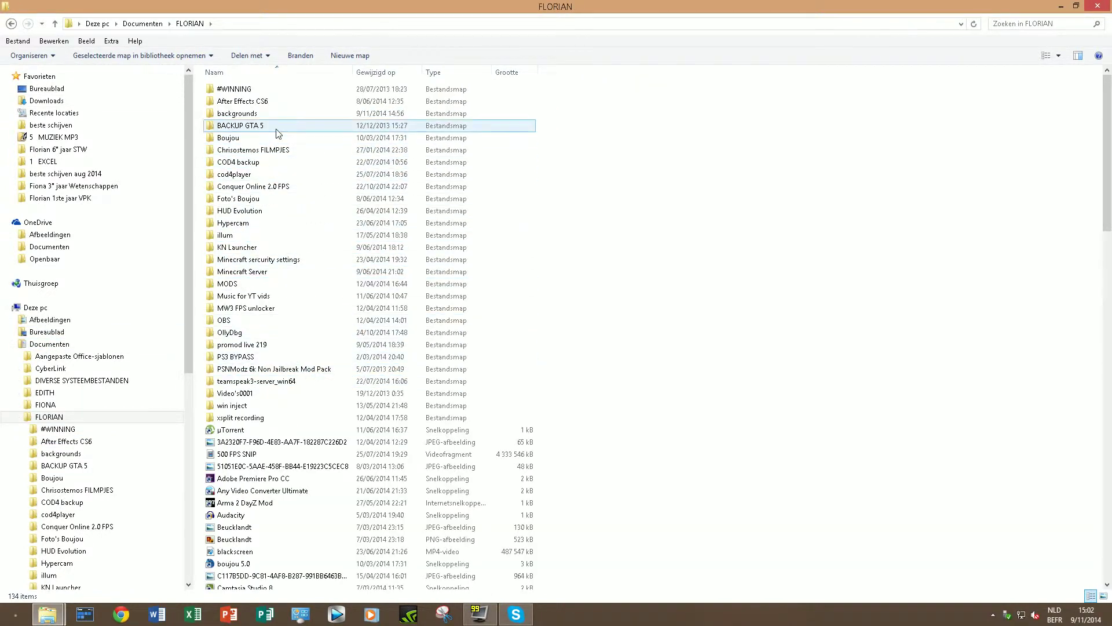
double_click(253, 180)
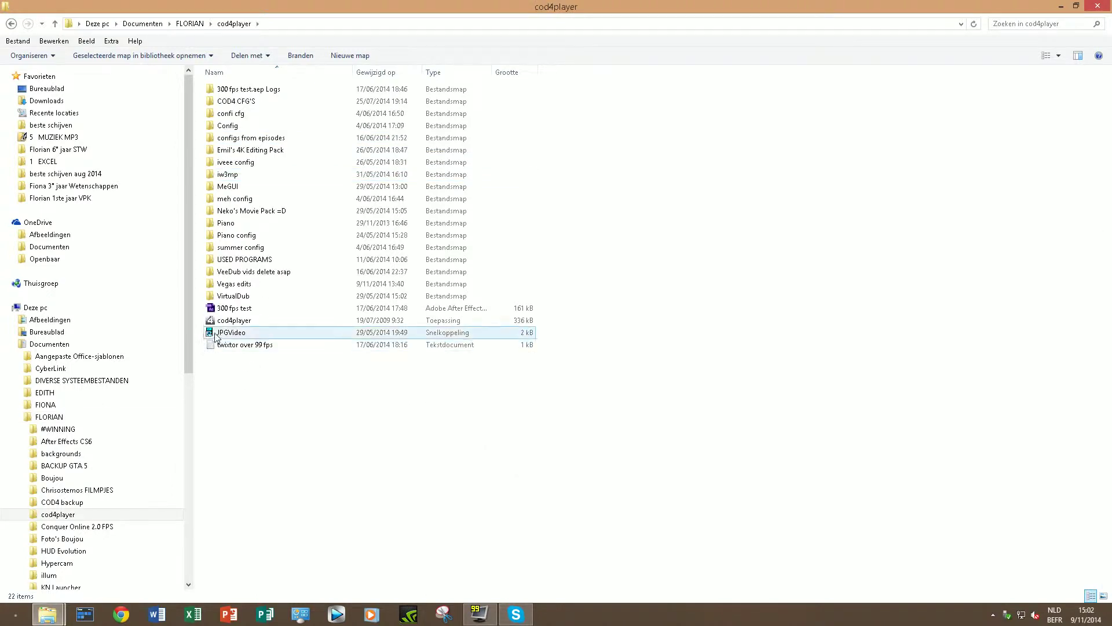
double_click(255, 320)
Open CoD4 Player's SETUP and select the ModWarfare text in the Mod name field
left_click(1061, 5)
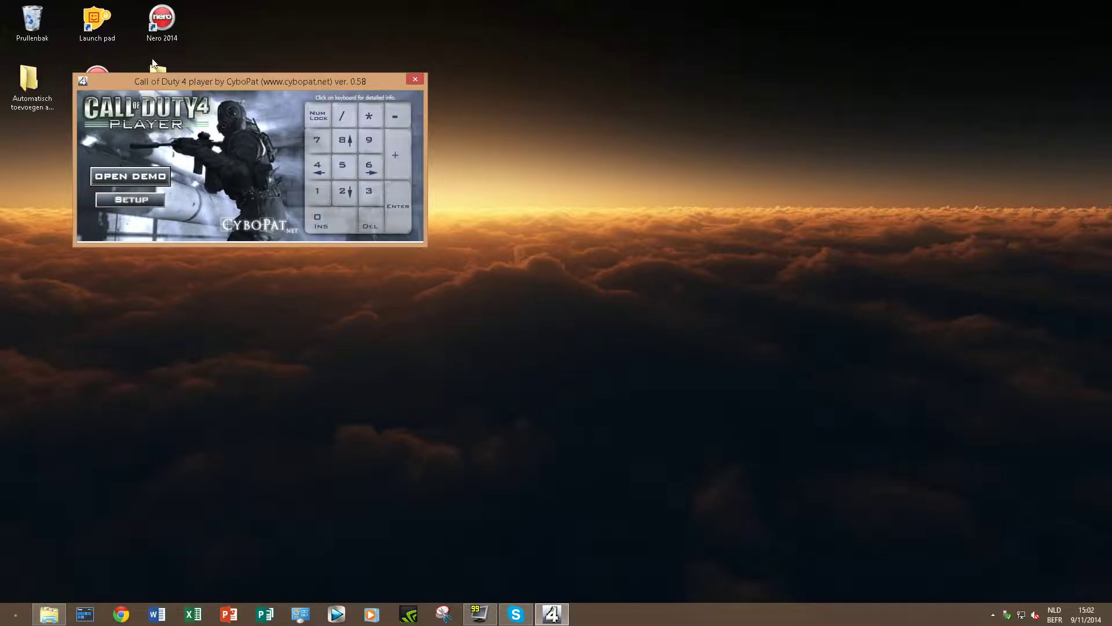
left_click_drag(214, 80, 420, 98)
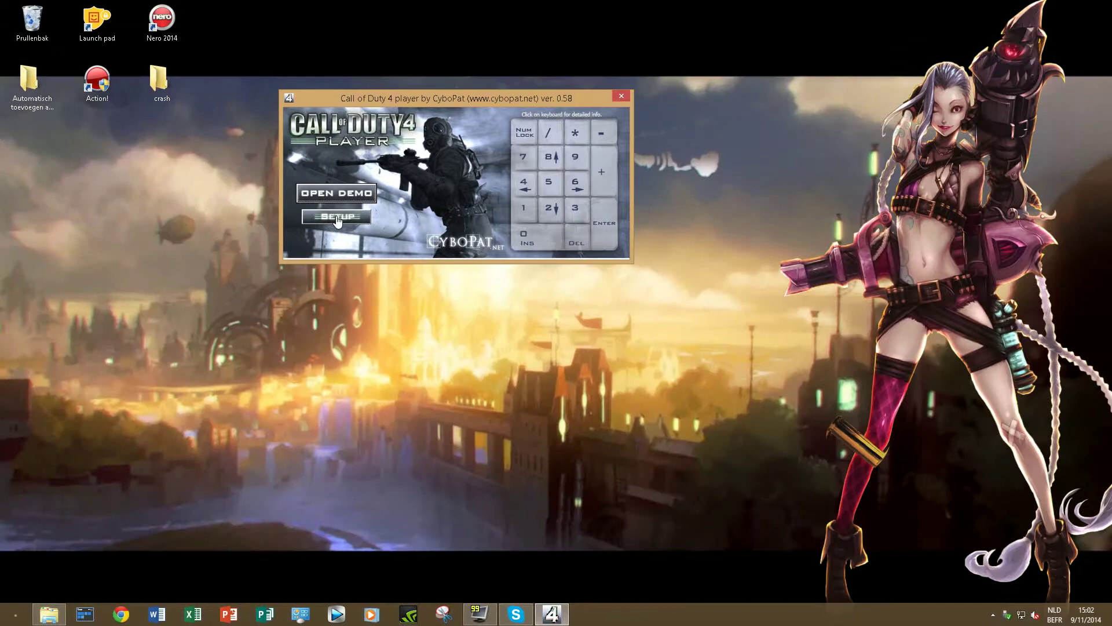
left_click(339, 217)
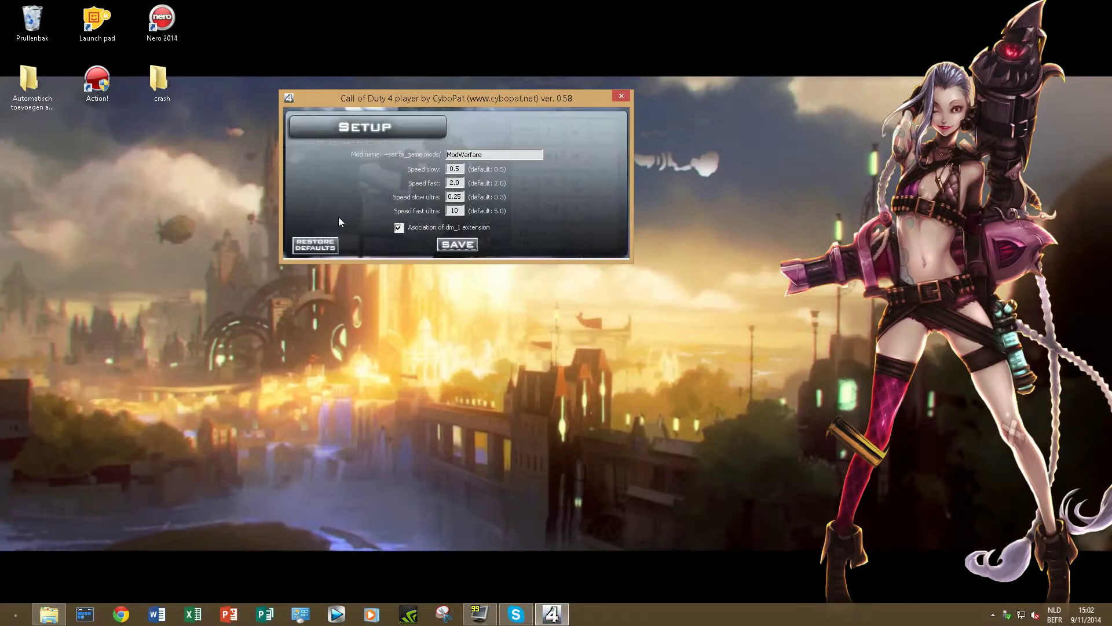
left_click(496, 154)
left_click_drag(518, 152, 393, 158)
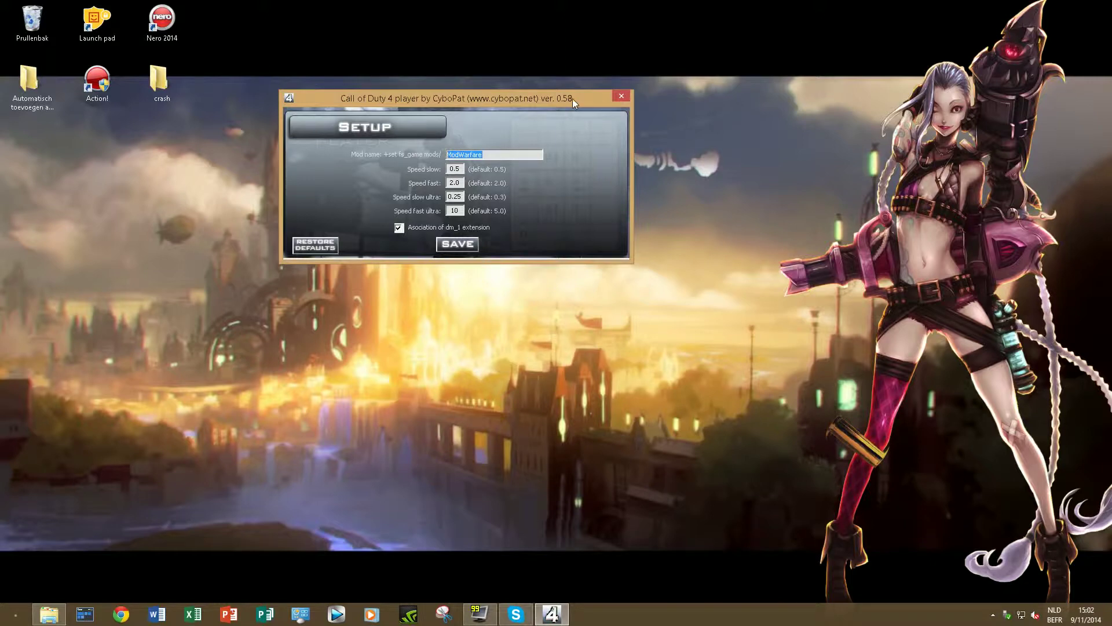
left_click_drag(573, 99, 623, 112)
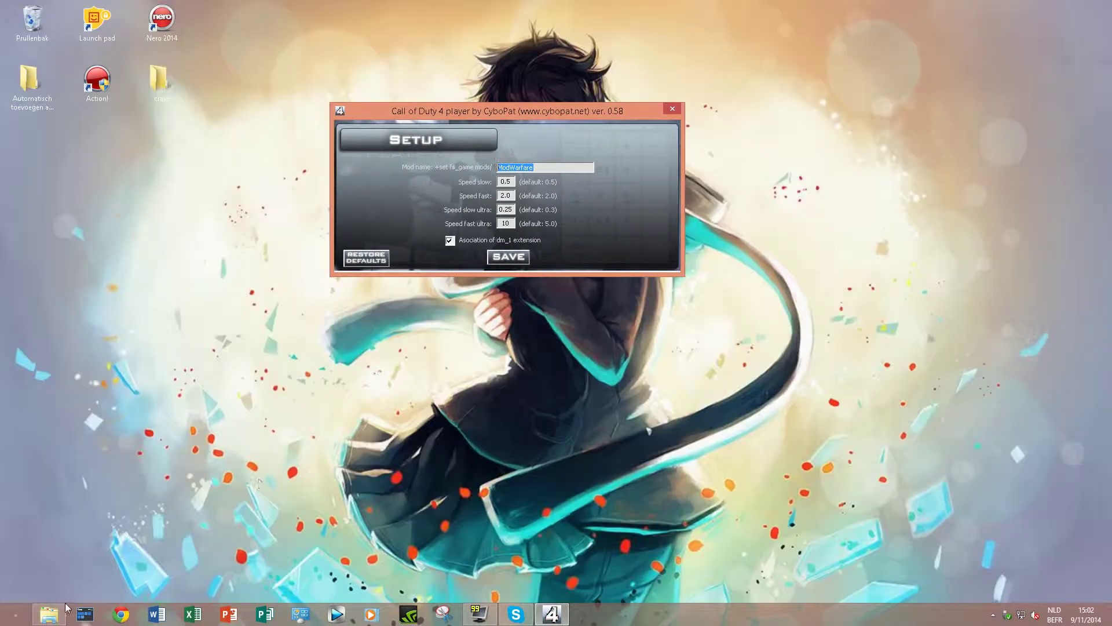
mouse_move(60, 612)
left_click_drag(529, 108, 557, 109)
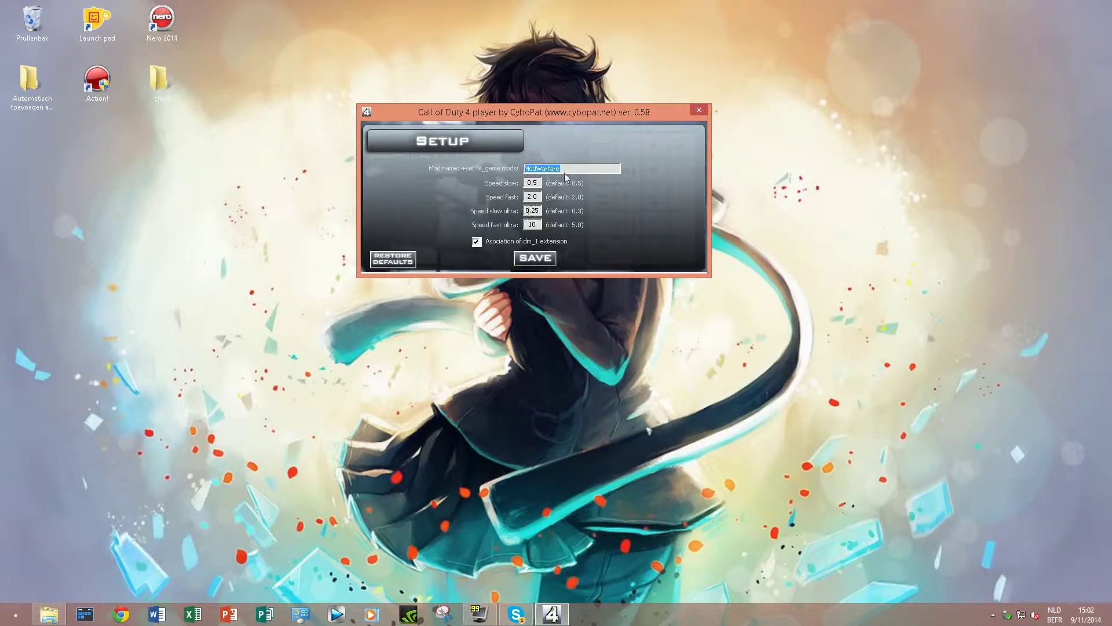
left_click(49, 614)
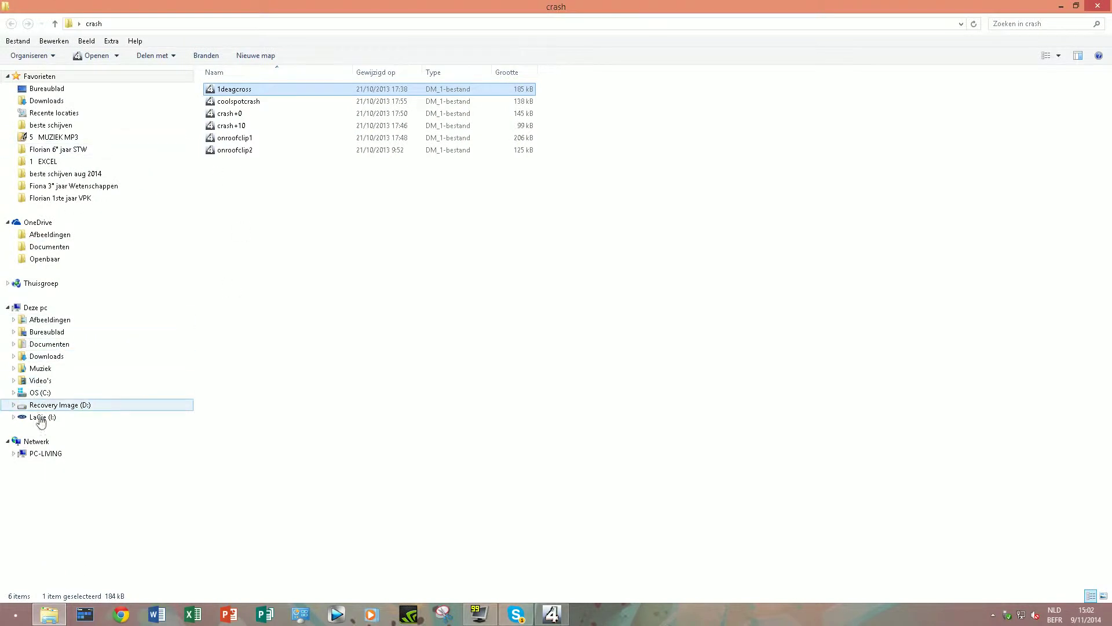
Open Call of Duty 4\Mods\ModWarfare, inspect the z_modwarfare file, and minimize Explorer
right_click(49, 613)
left_click(74, 409)
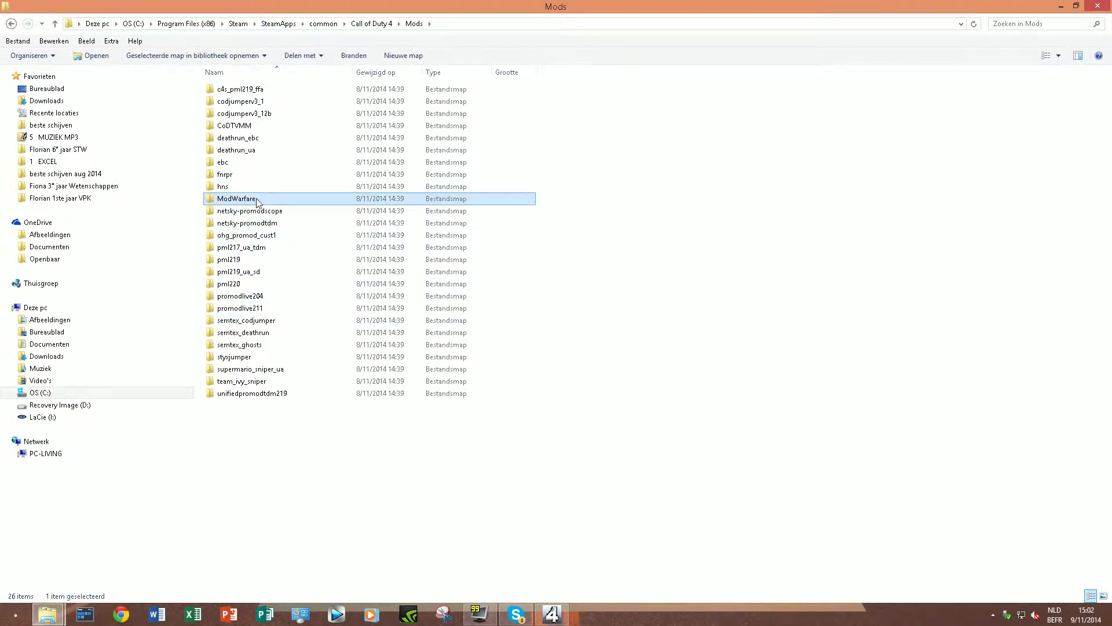
double_click(256, 199)
mouse_move(256, 300)
left_mouse_down()
mouse_move(233, 211)
mouse_move(248, 295)
left_mouse_up()
left_click_drag(230, 222, 310, 310)
left_click(273, 236)
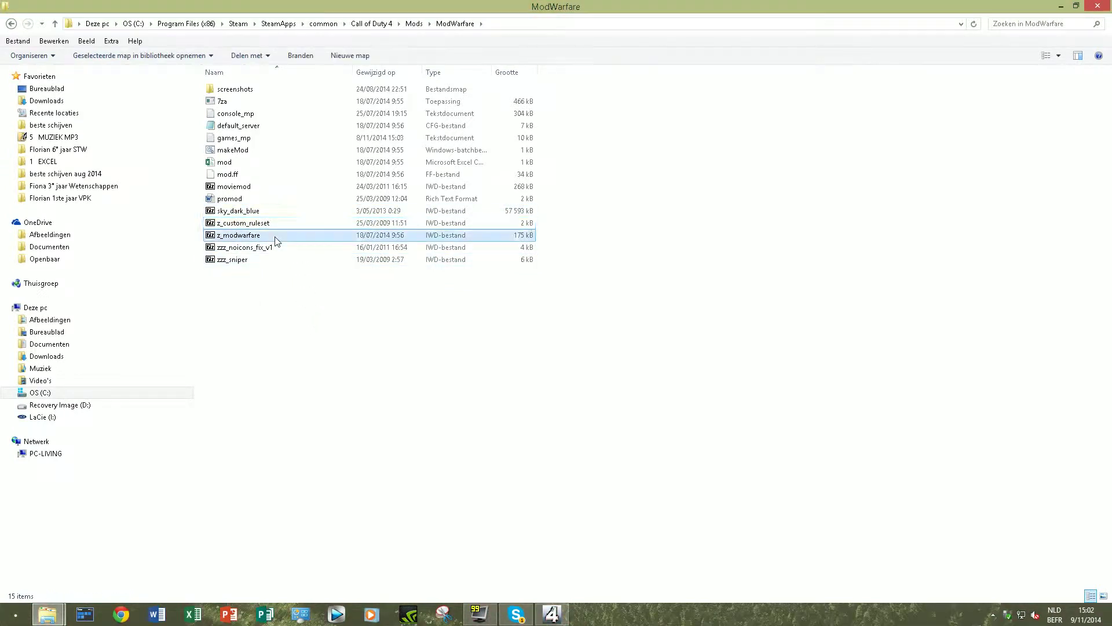
left_click(303, 322)
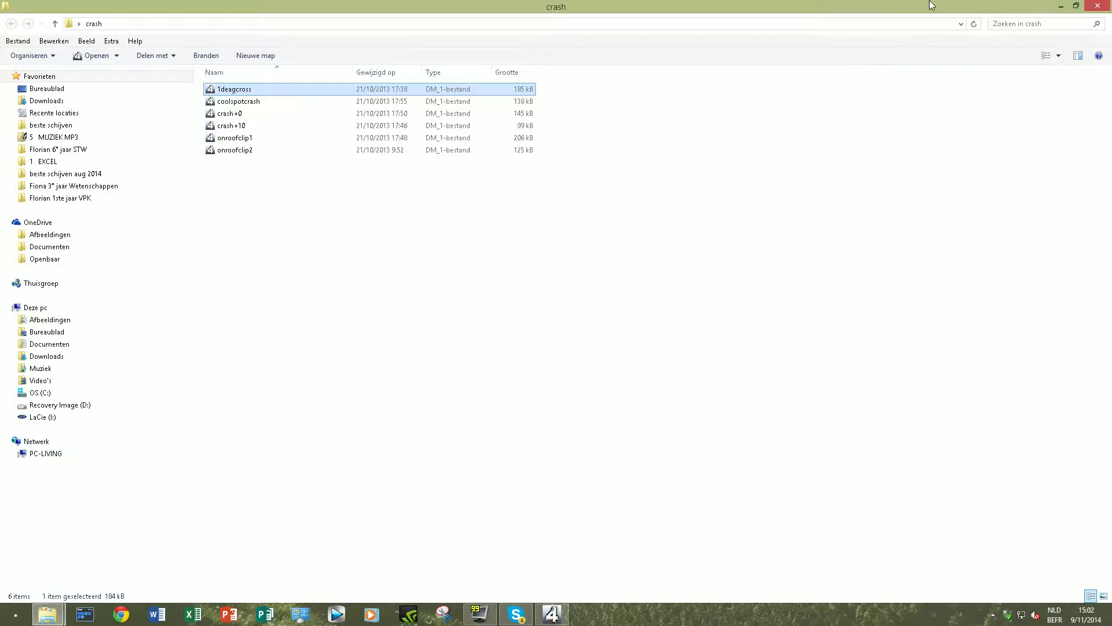
left_click(1061, 5)
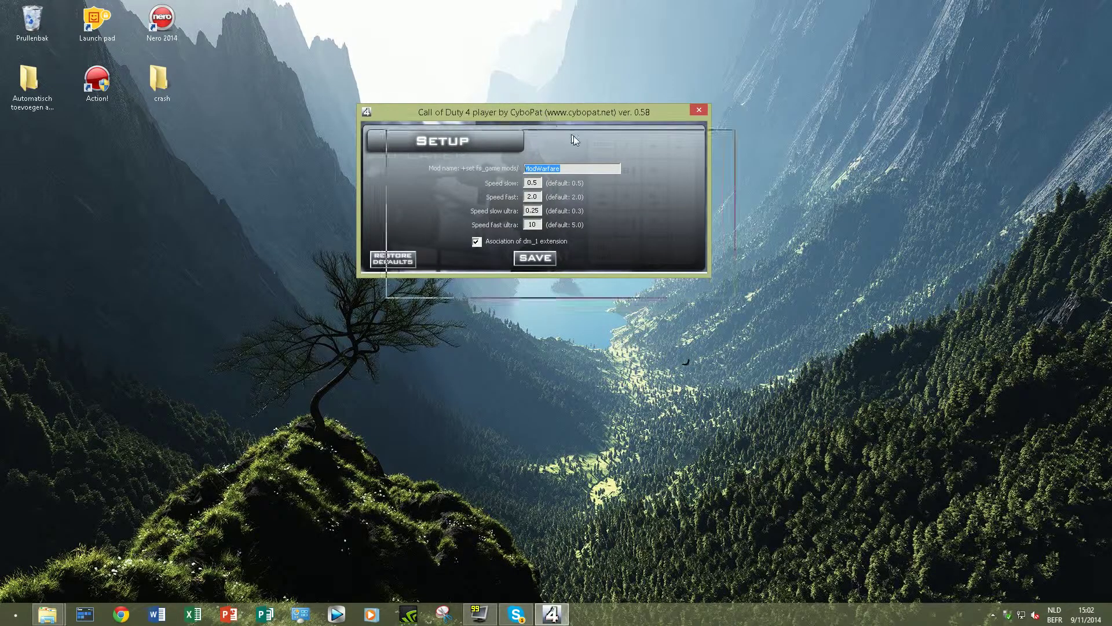
Confirm Speed slow ultra is 0.25 and save the ModWarfare player setup
left_click_drag(574, 135, 607, 166)
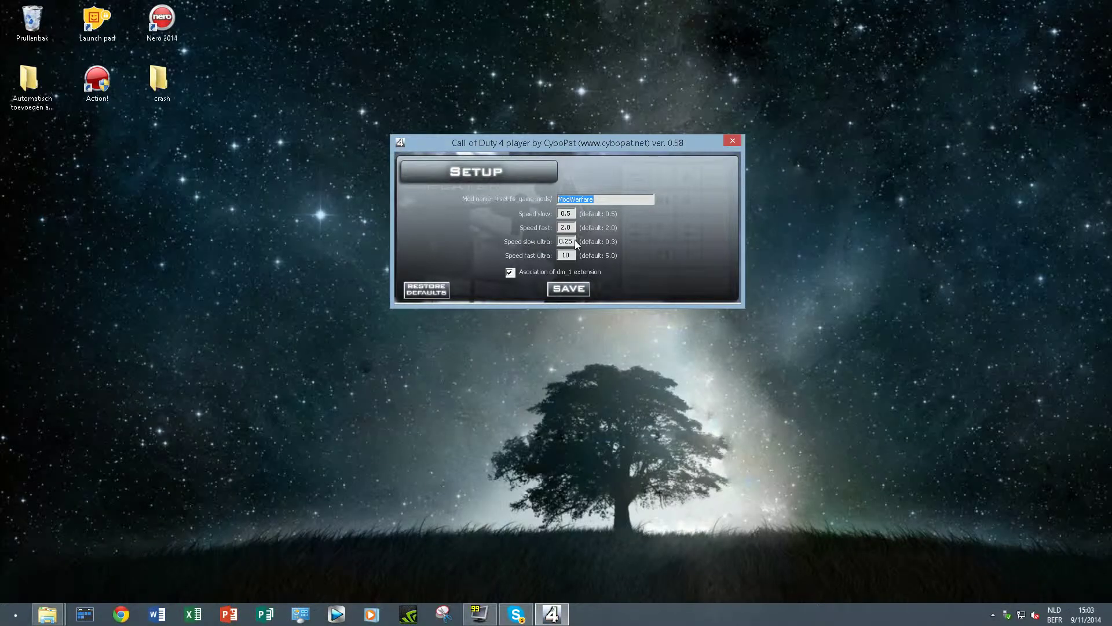
left_click(573, 241)
left_click(573, 241)
left_click(565, 292)
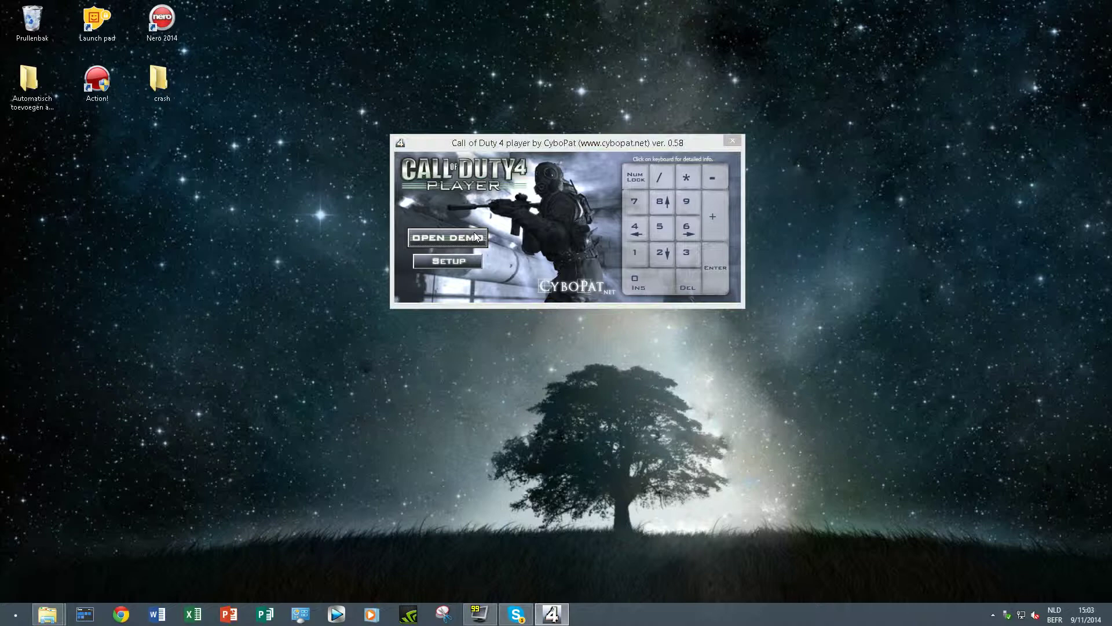
Play the 1deagcross demo from the crash folder on the desktop (Bureaublad)
left_click(469, 239)
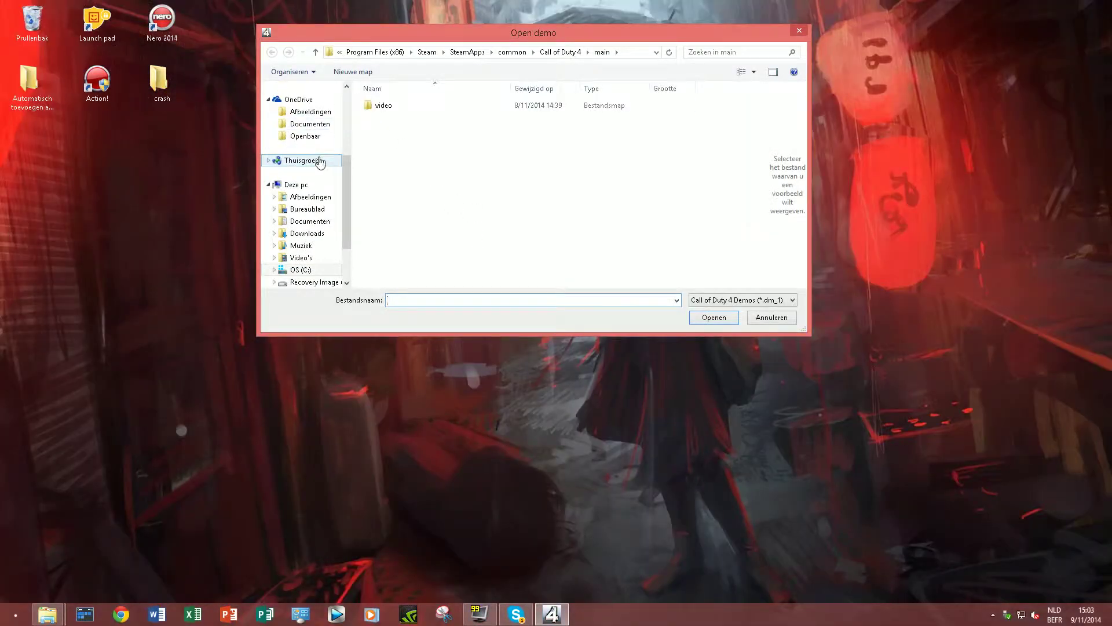
scroll(353, 190, "up", 5)
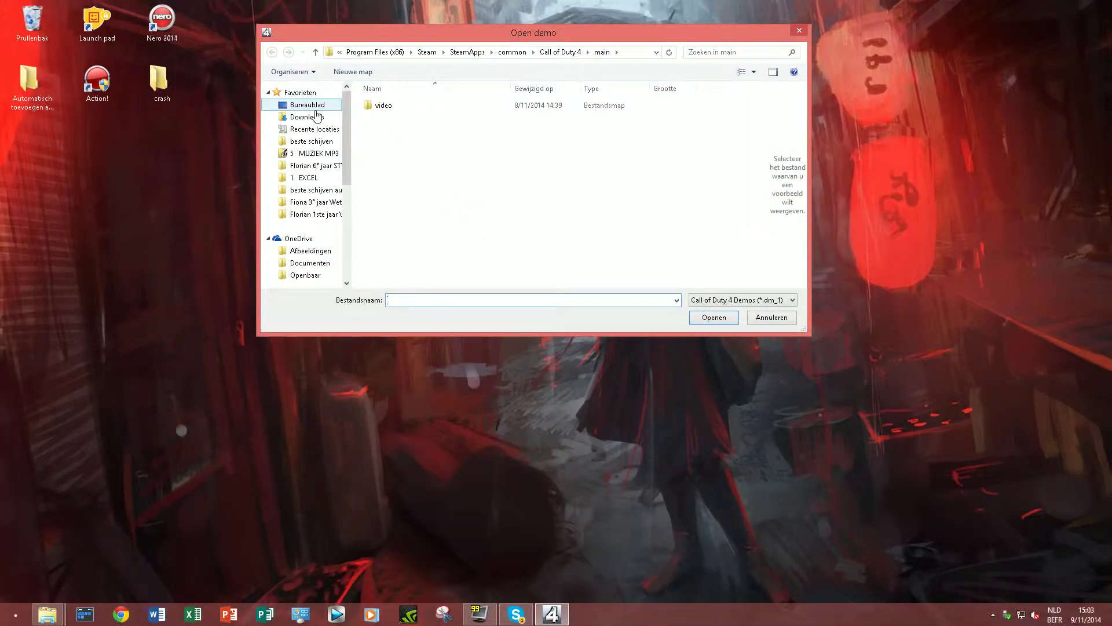
left_click(313, 106)
double_click(542, 197)
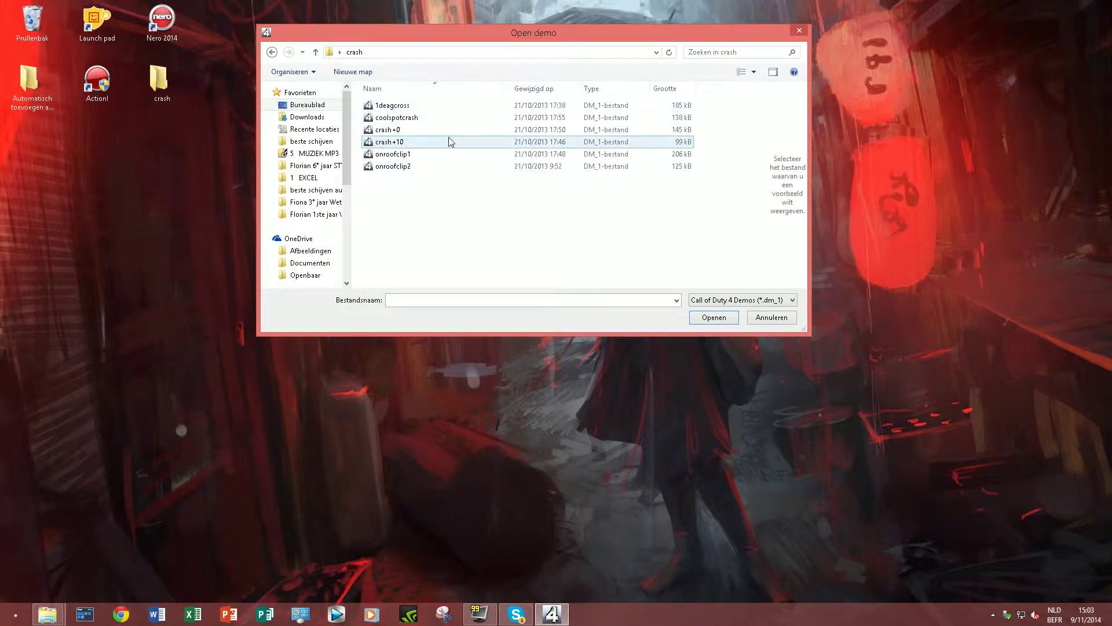
left_click(391, 106)
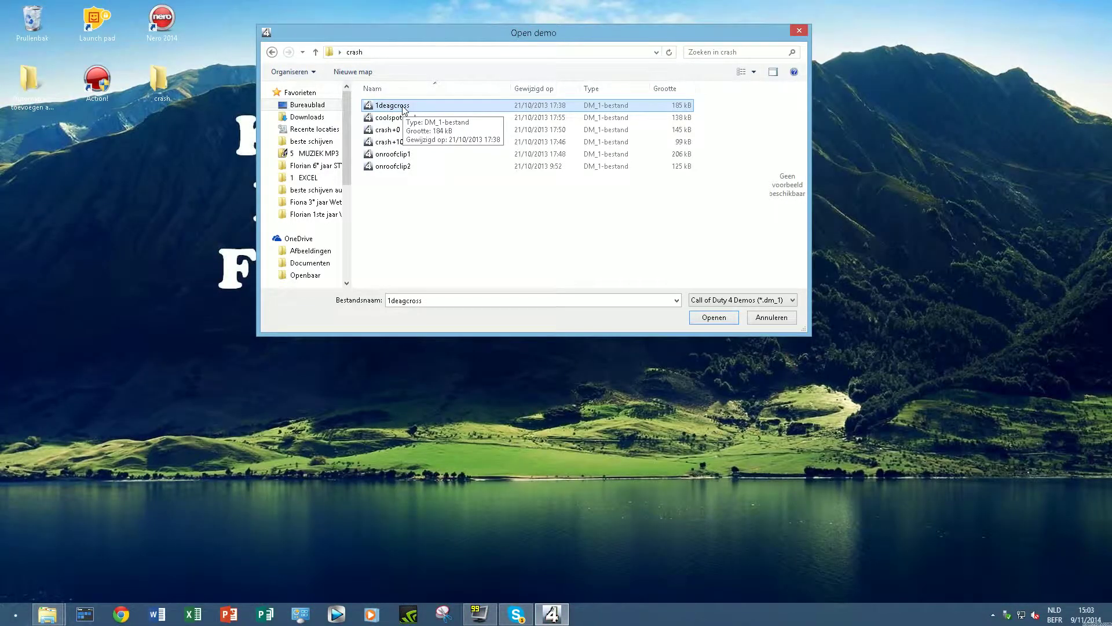
double_click(401, 107)
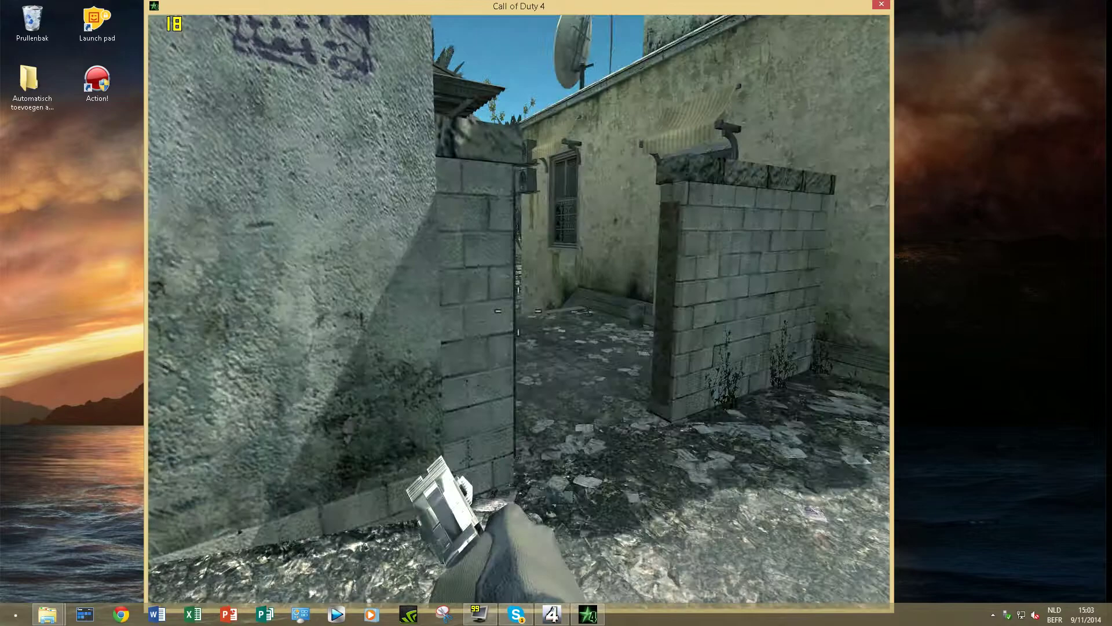
Watch the 1deagcross demo on Crash, using the W and R keys, until Select Profile appears
key("w")
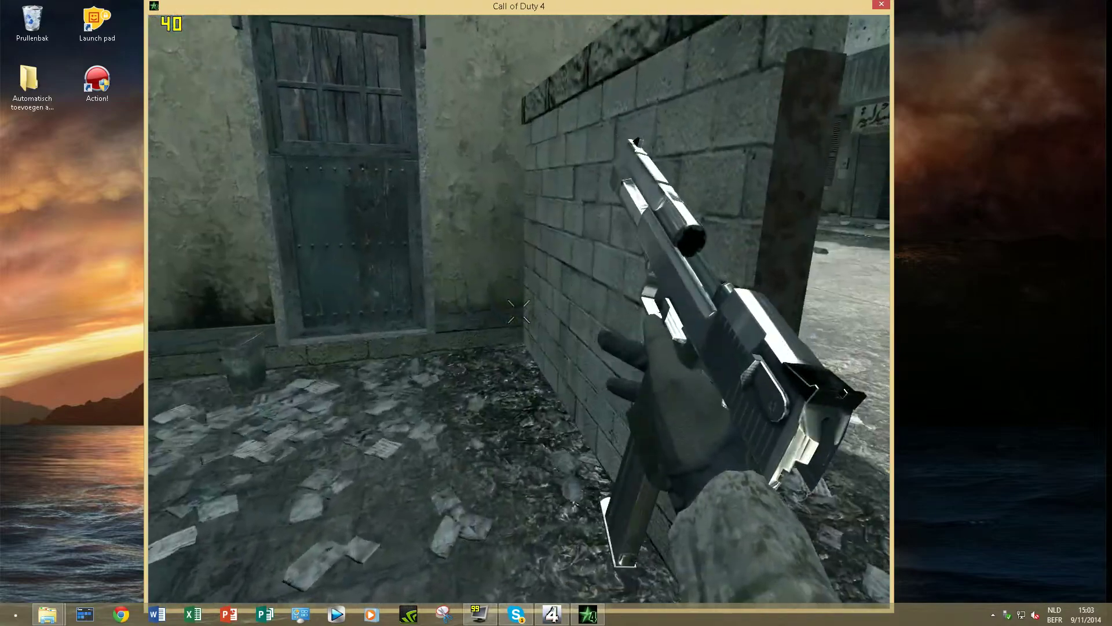
key("r")
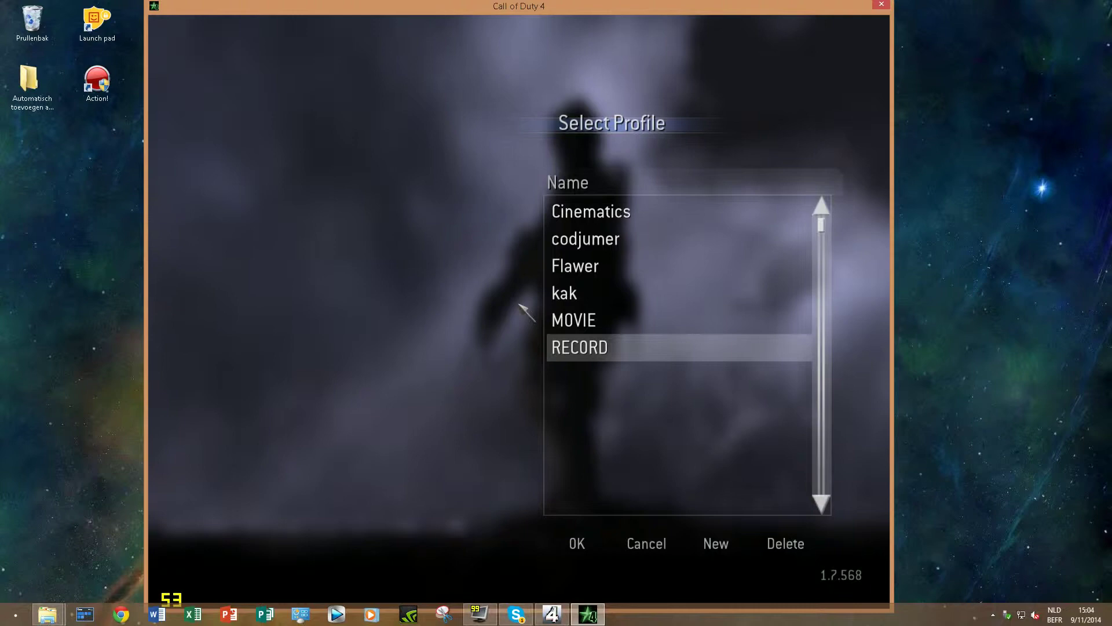
Close Call of Duty 4 and open the Fraps MOVIES folder from Fraps' Movies > View
left_click(882, 6)
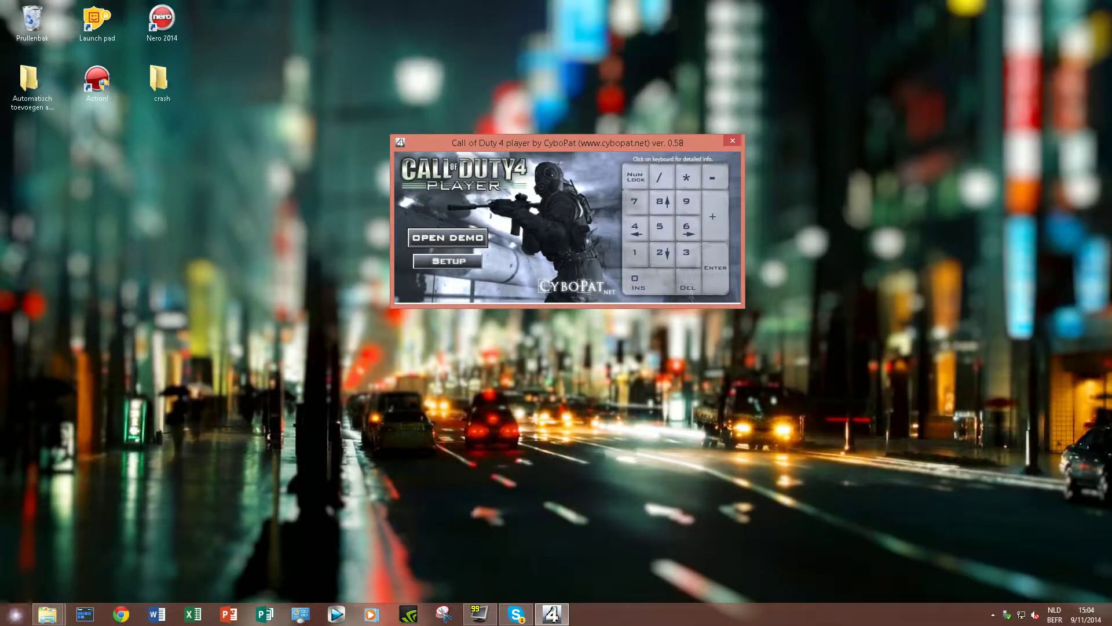
left_click(64, 620)
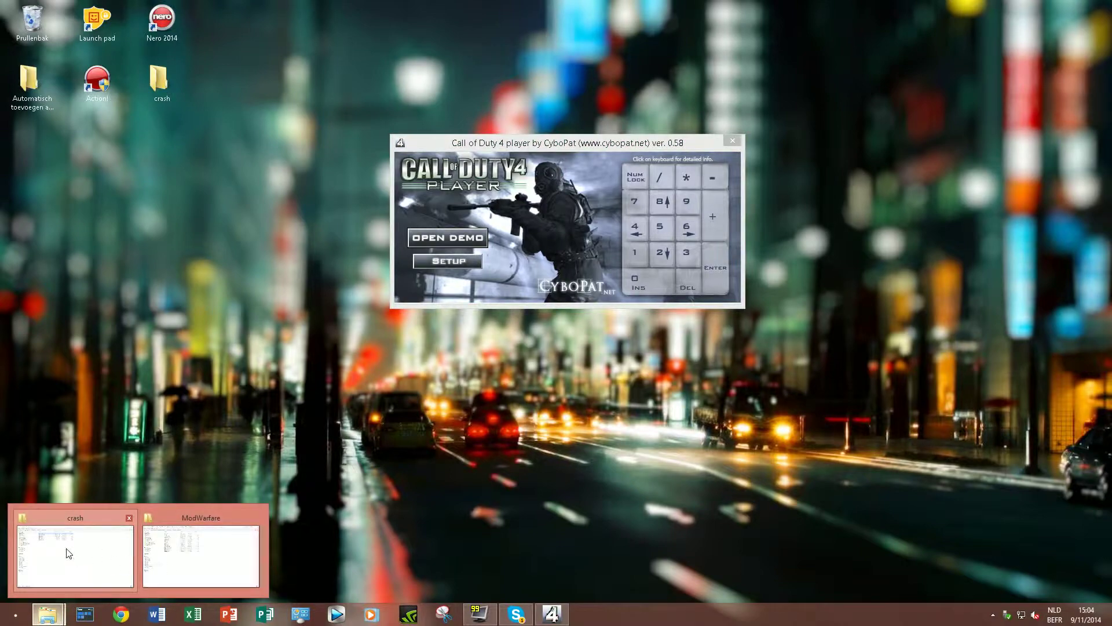
left_click(479, 613)
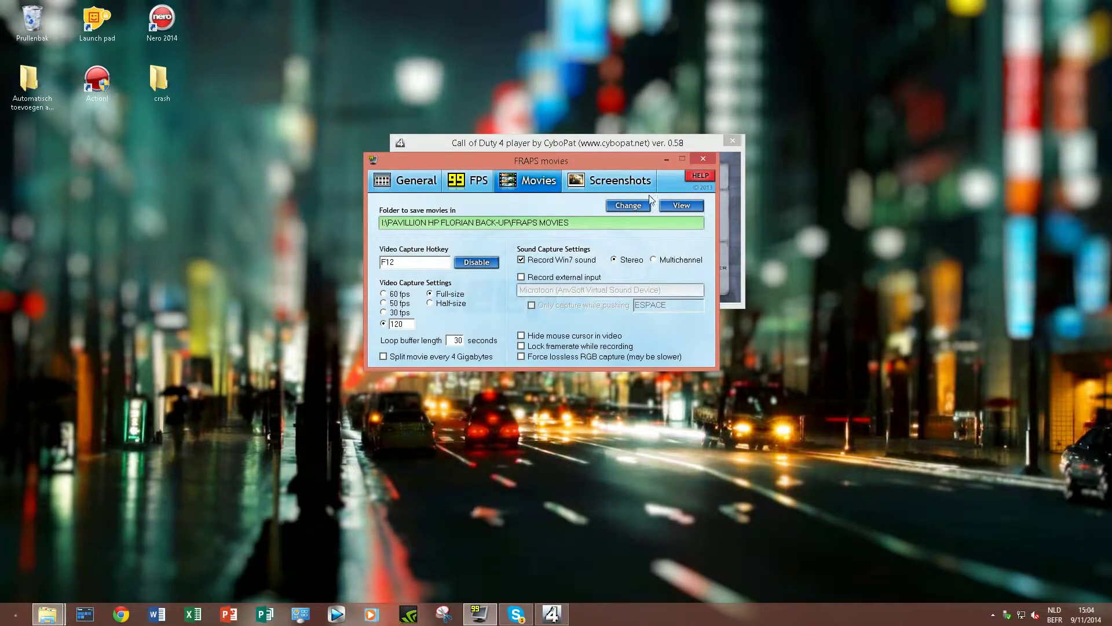
left_click(681, 206)
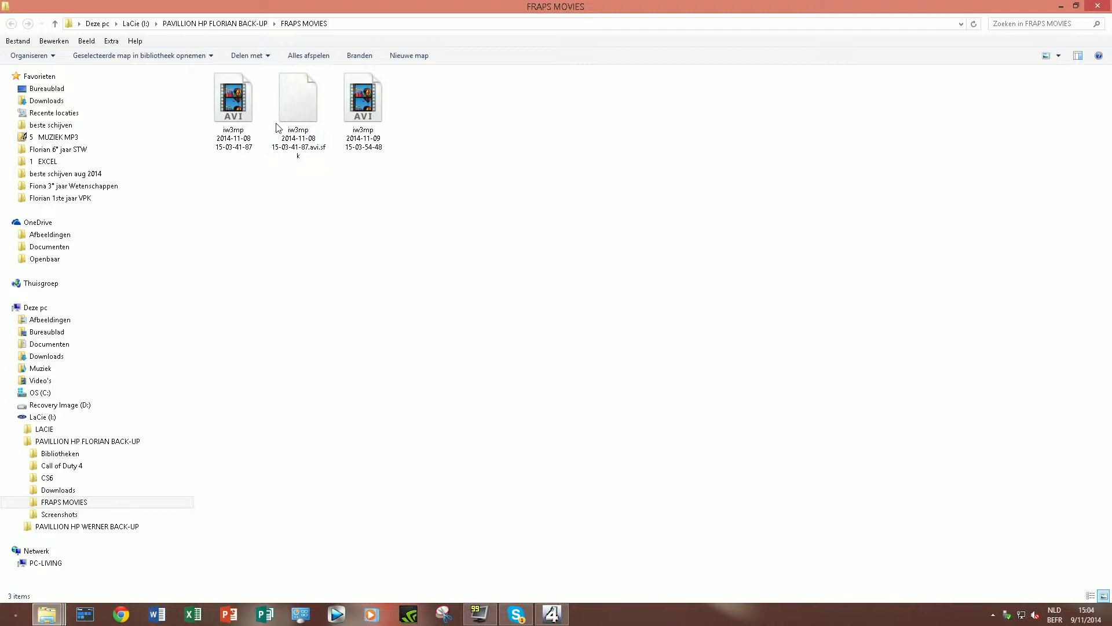
Check the file size of both iw3mp AVI recordings in their Eigenschappen dialogs
left_click_drag(363, 101, 408, 107)
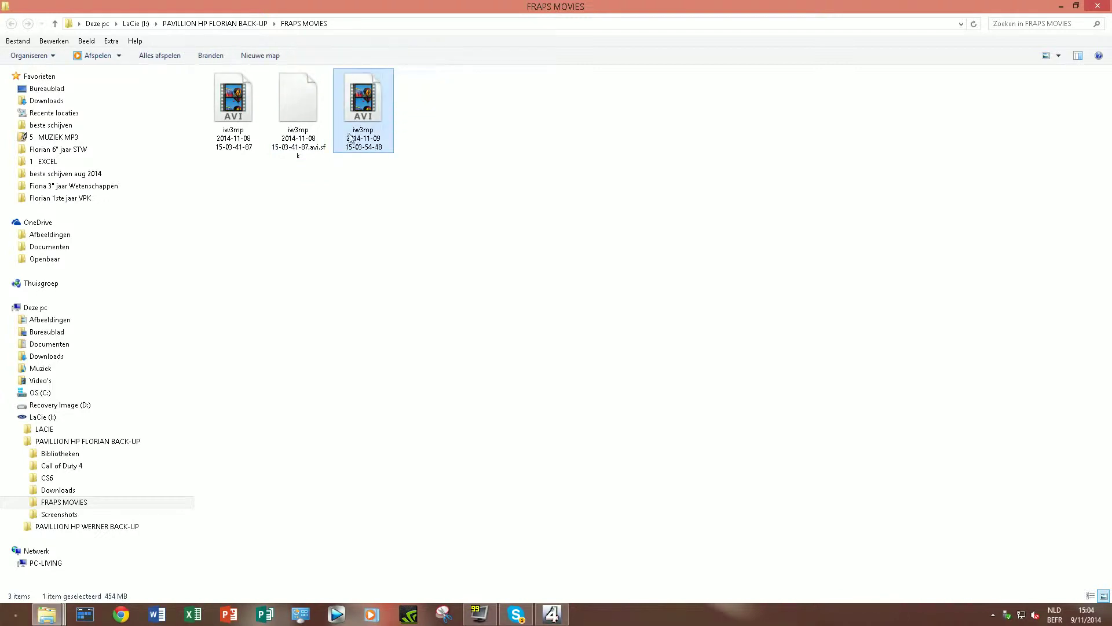
left_click(242, 125)
right_click(243, 125)
left_click(310, 385)
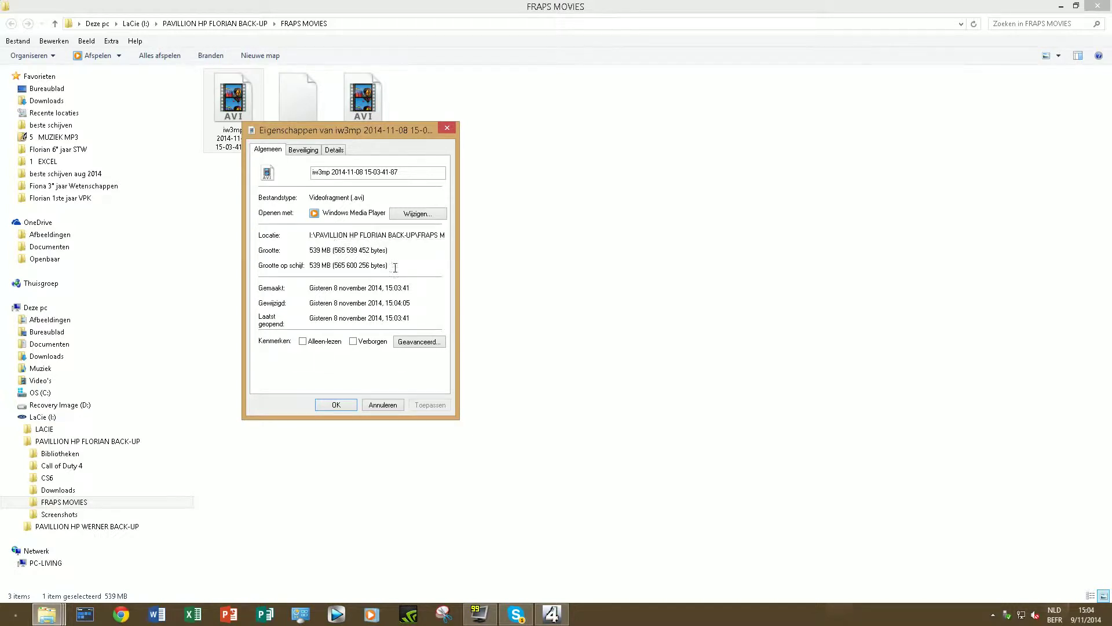
left_click(448, 128)
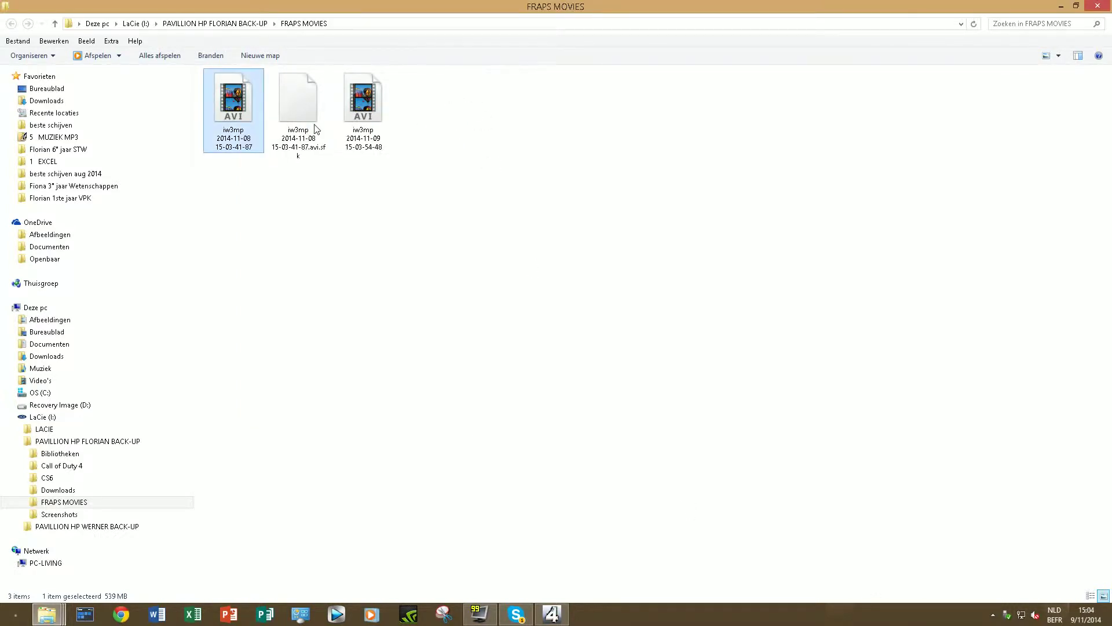
left_click(357, 129)
right_click(357, 130)
left_click(426, 392)
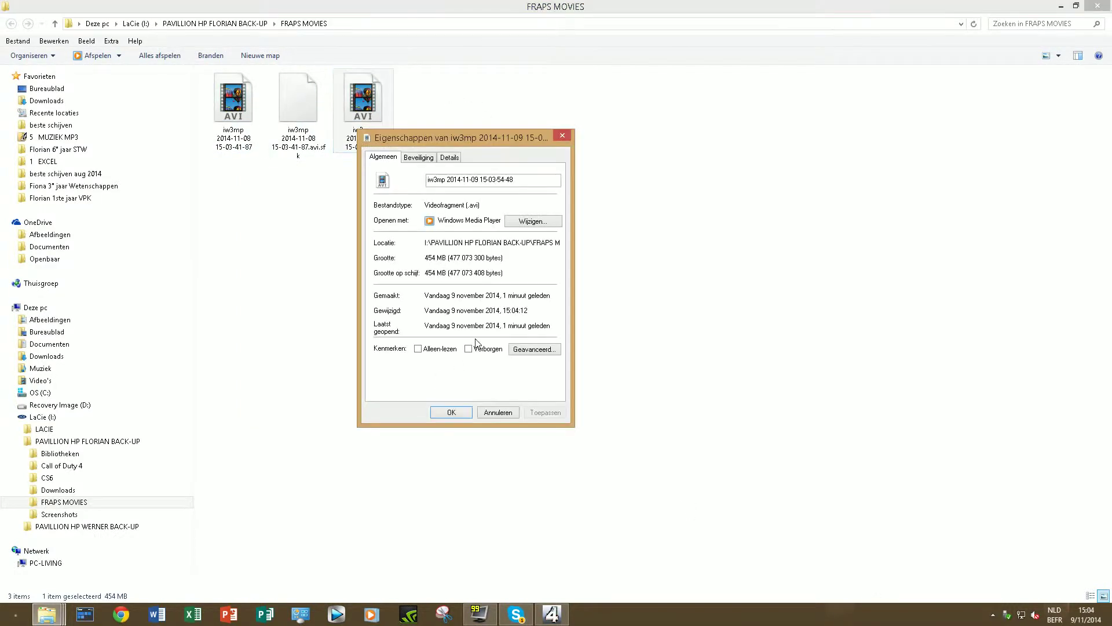
left_click(564, 135)
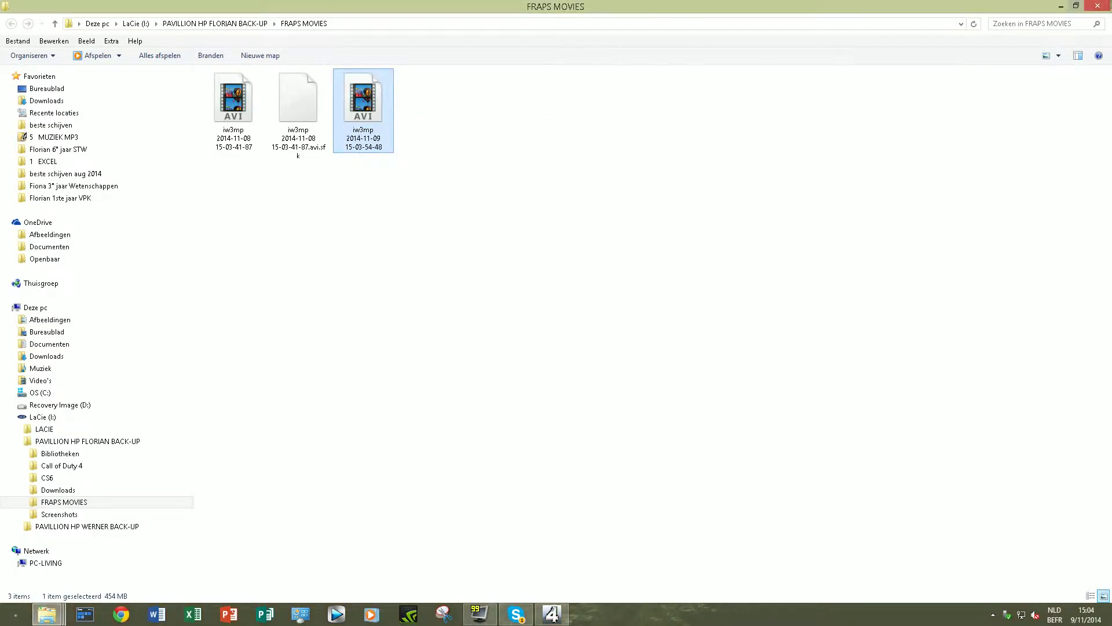
right_click(369, 103)
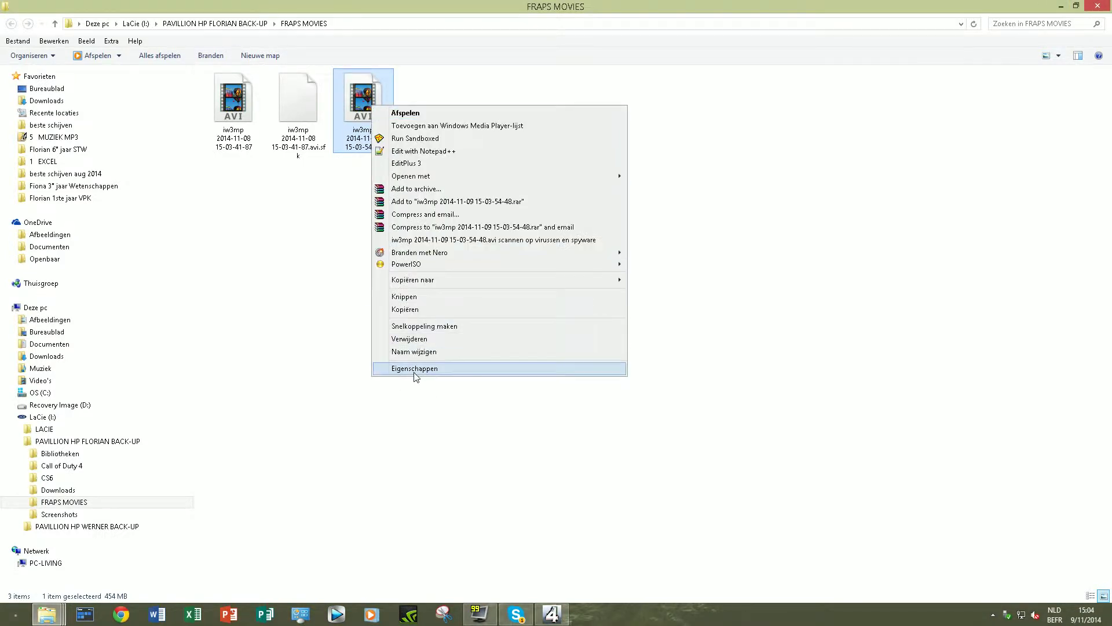
left_click(416, 374)
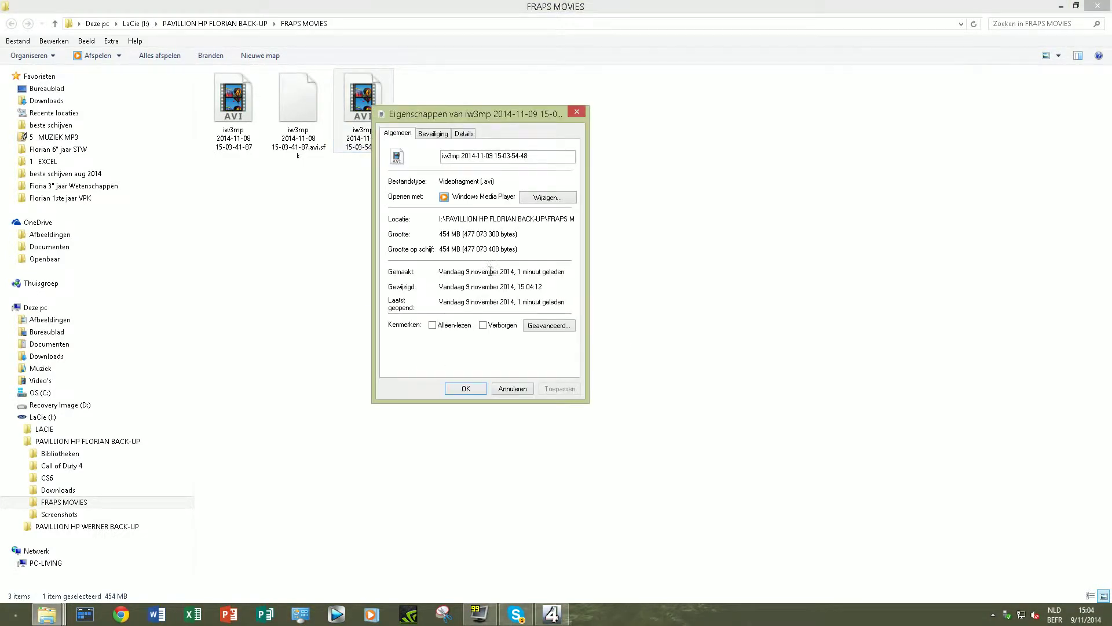
left_click(578, 111)
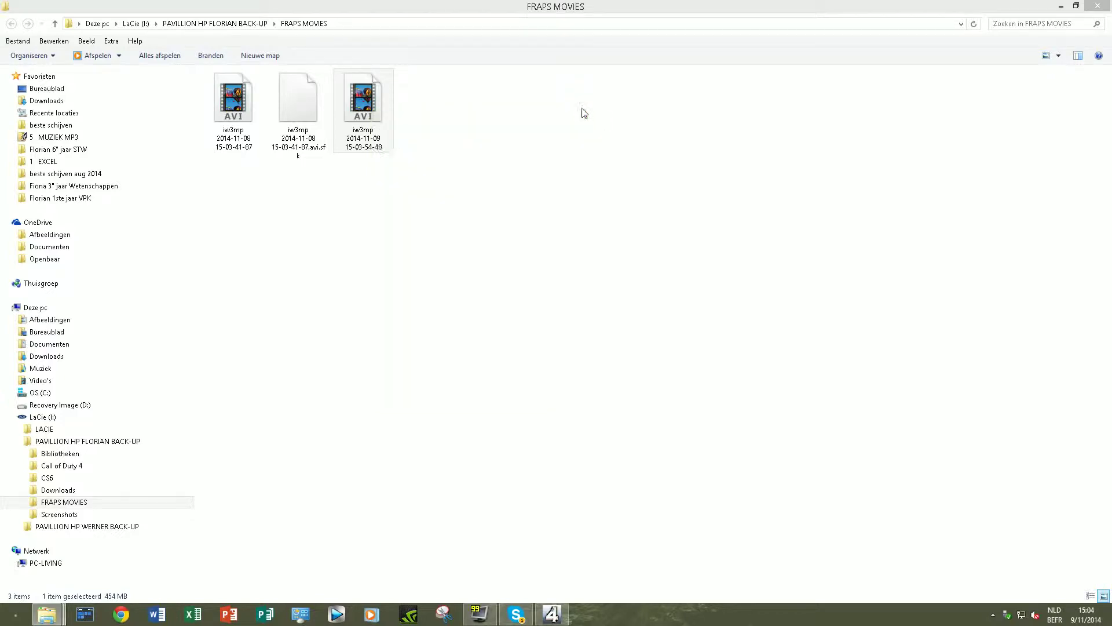
Snap Explorer to the left half, close Fraps and the demo player, and start Vegas Pro
key("super+Left")
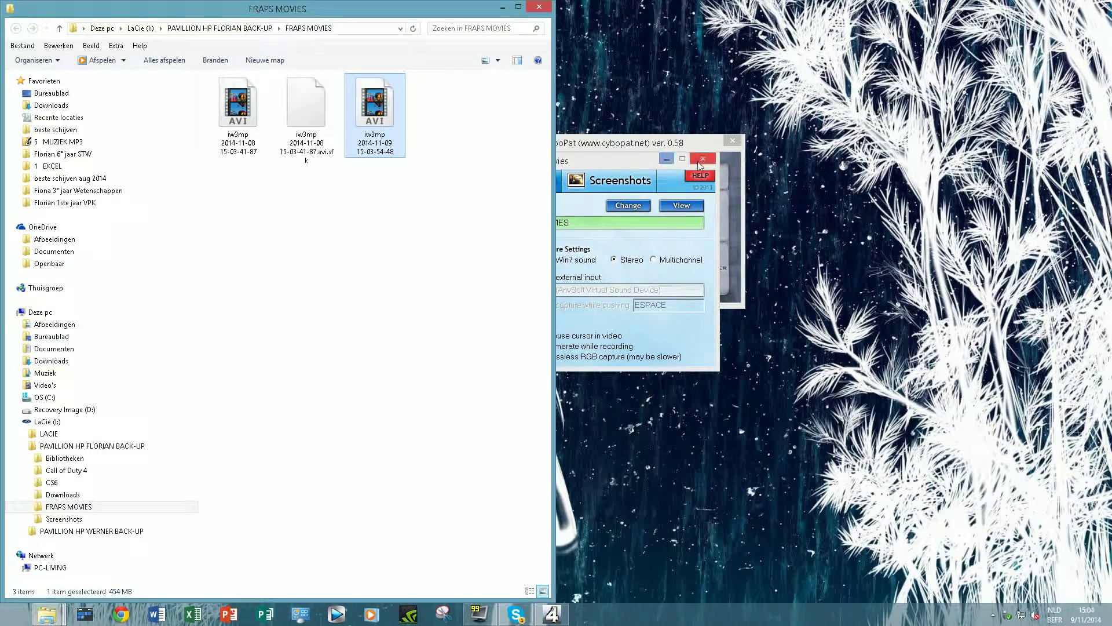
left_click(702, 159)
left_click(733, 140)
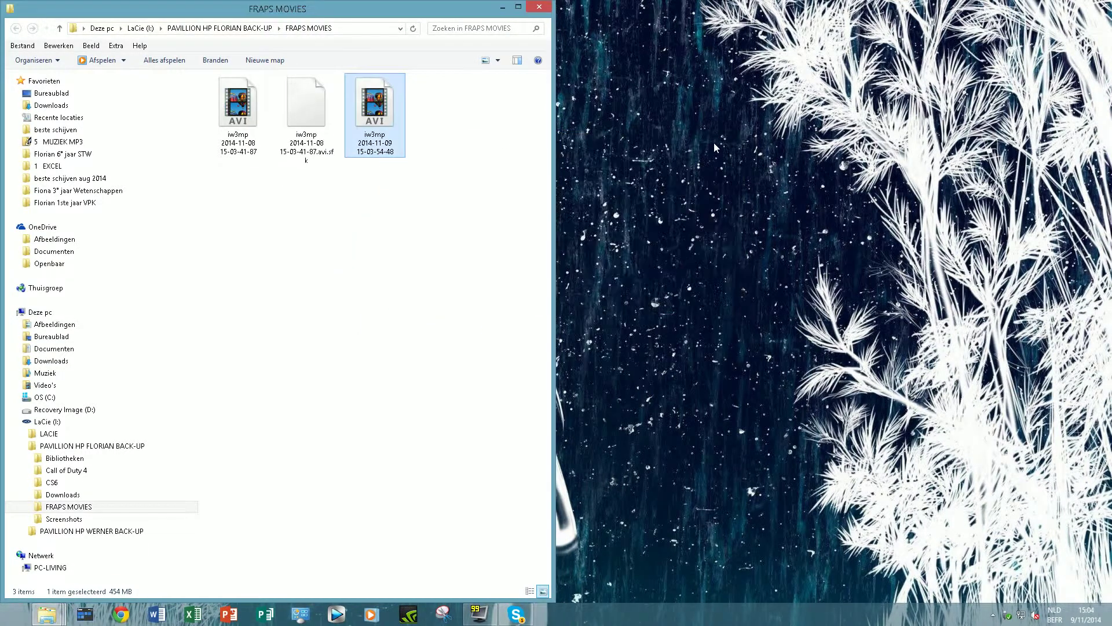
left_click(338, 615)
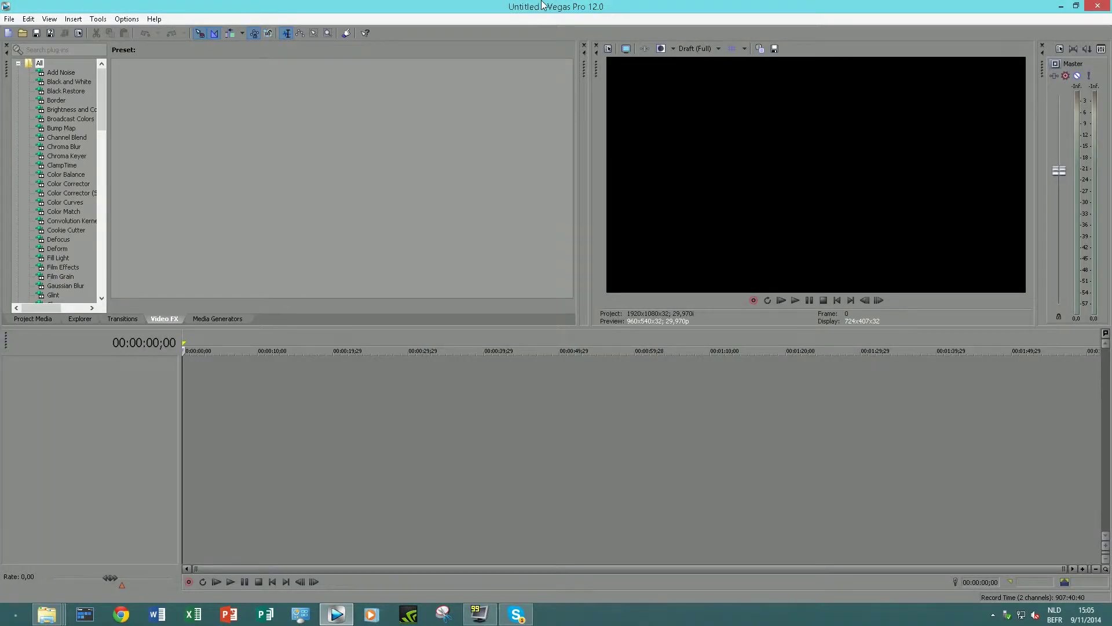
Drop the 2014-11-09 iw3mp AVI onto the Vegas timeline, declining to match its settings
left_click_drag(711, 9, 1110, 8)
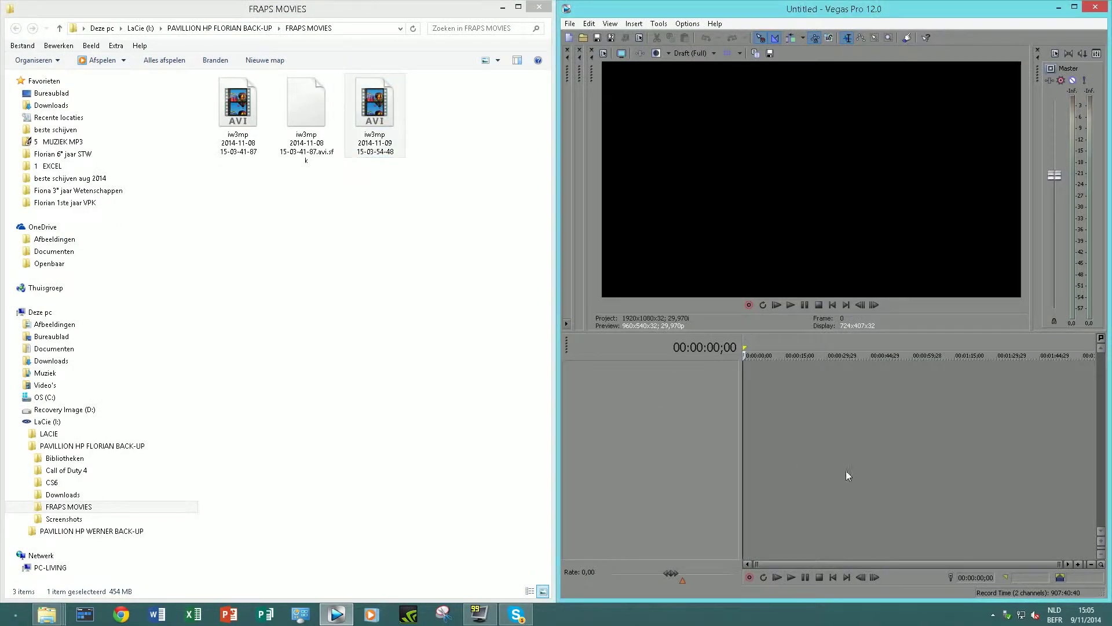
left_click_drag(754, 402, 759, 402)
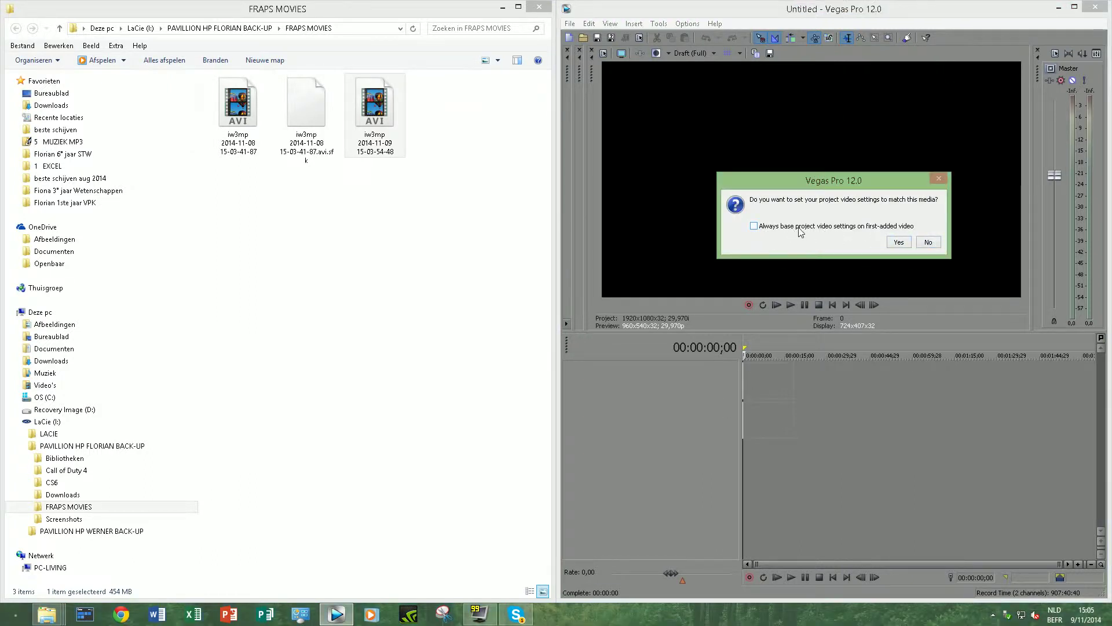
left_click(929, 242)
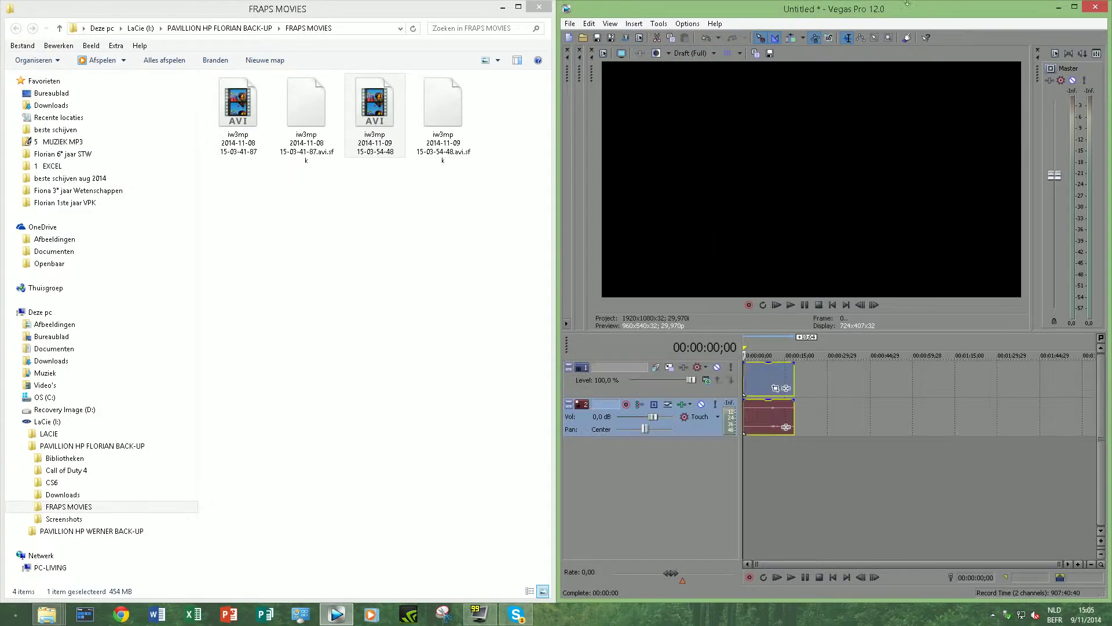
double_click(721, 7)
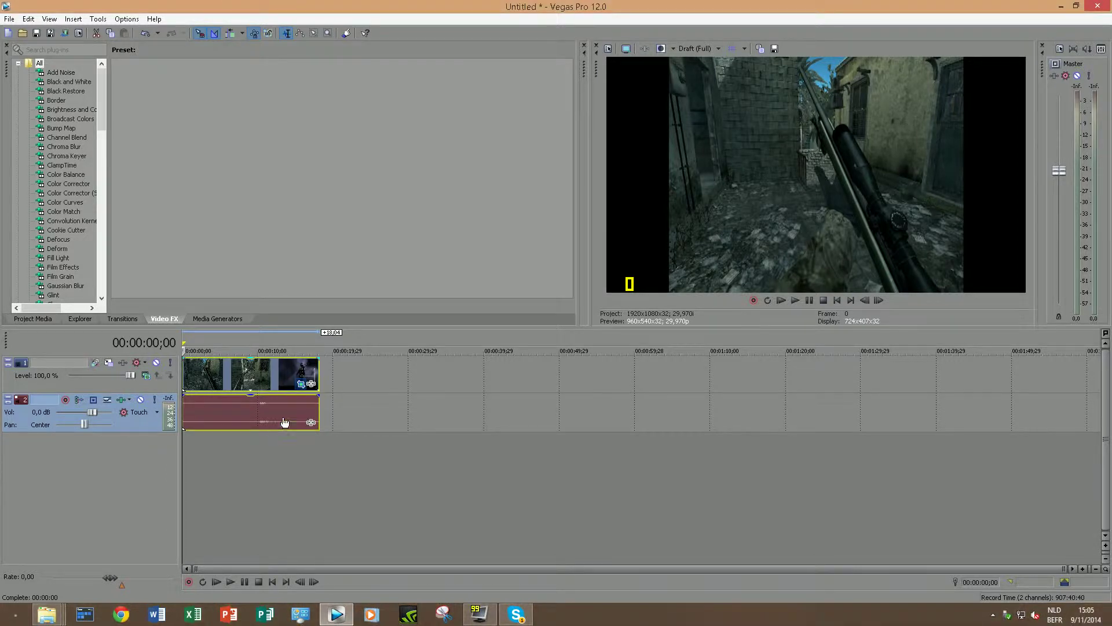
Apply the 16:9 Widescreen TV aspect ratio preset in the clip's Event Pan/Crop
left_click(300, 385)
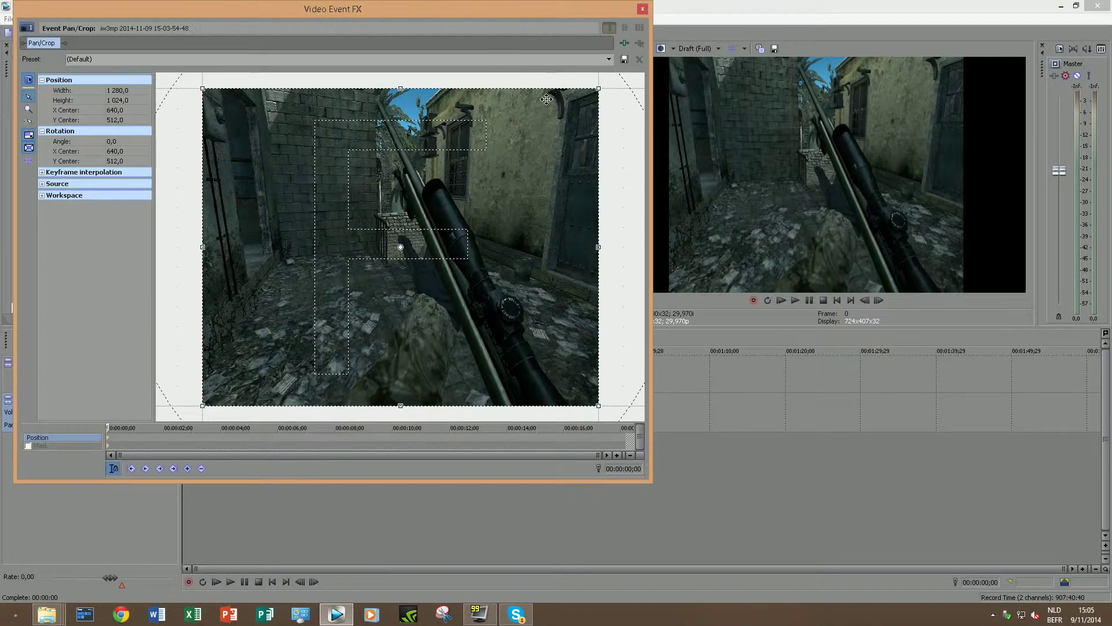
left_click(611, 59)
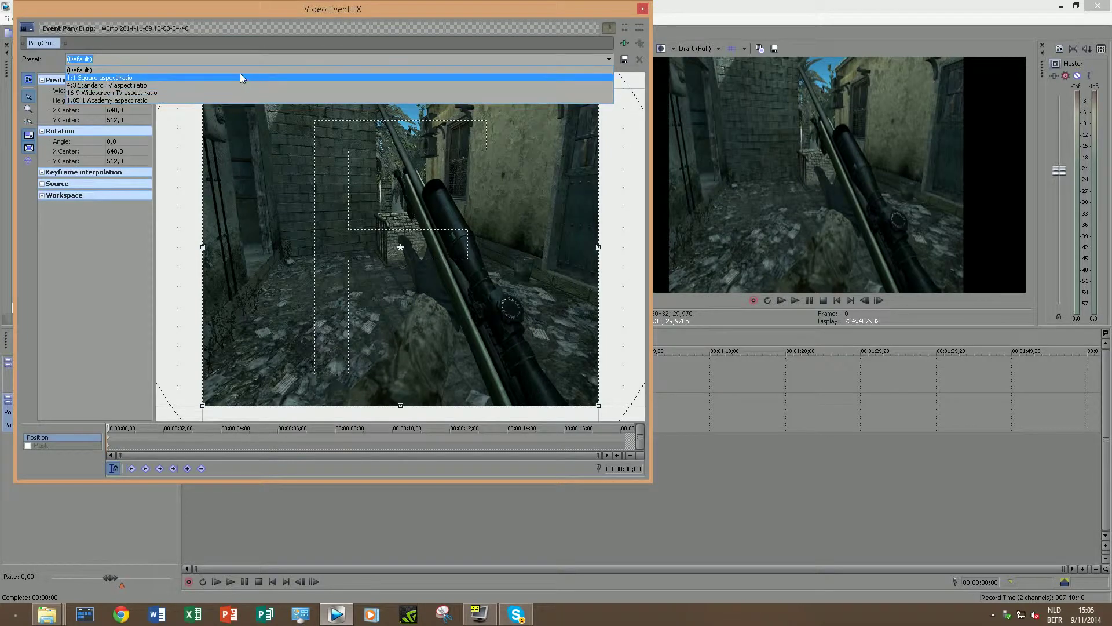
left_click(217, 93)
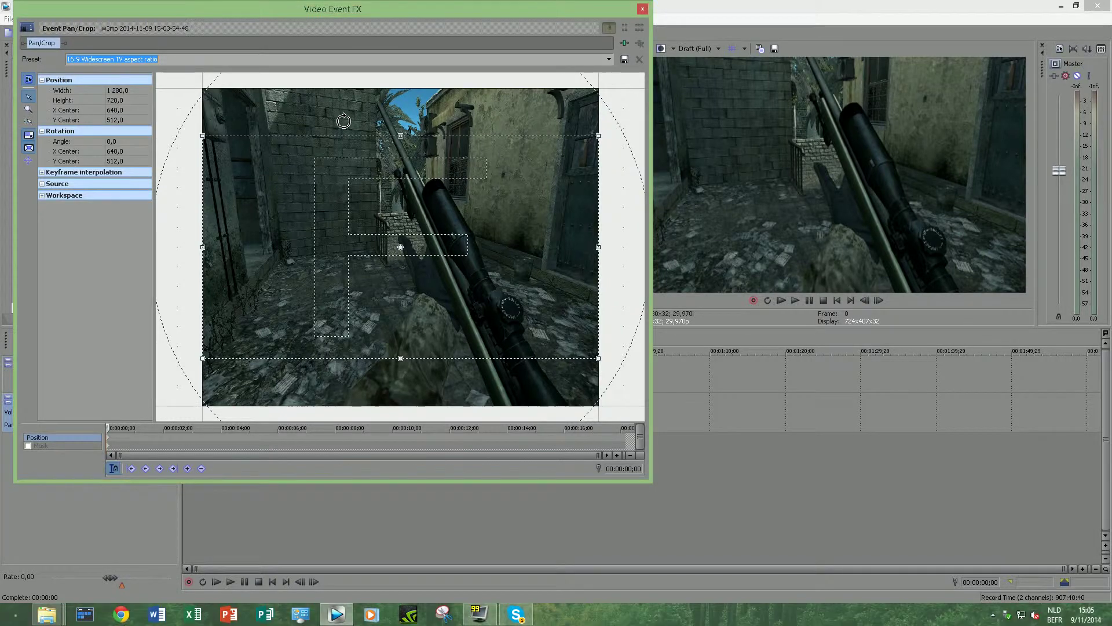
In the video event's Properties, select Disable resample and uncheck Maintain aspect ratio
left_click(643, 9)
right_click(259, 411)
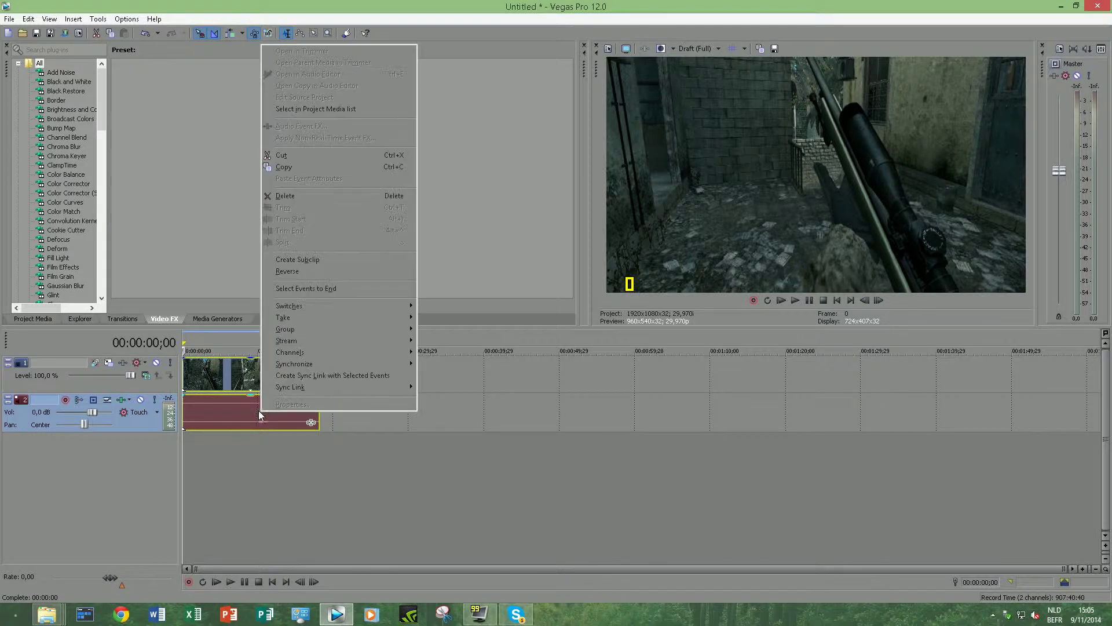
right_click(235, 378)
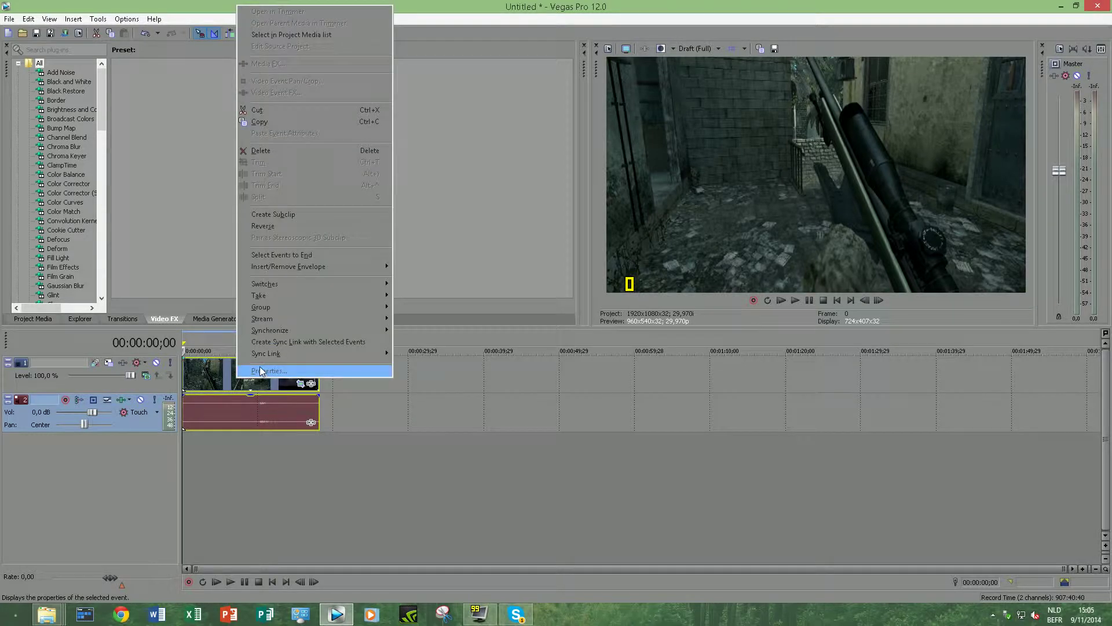
right_click(203, 374)
left_click(241, 405)
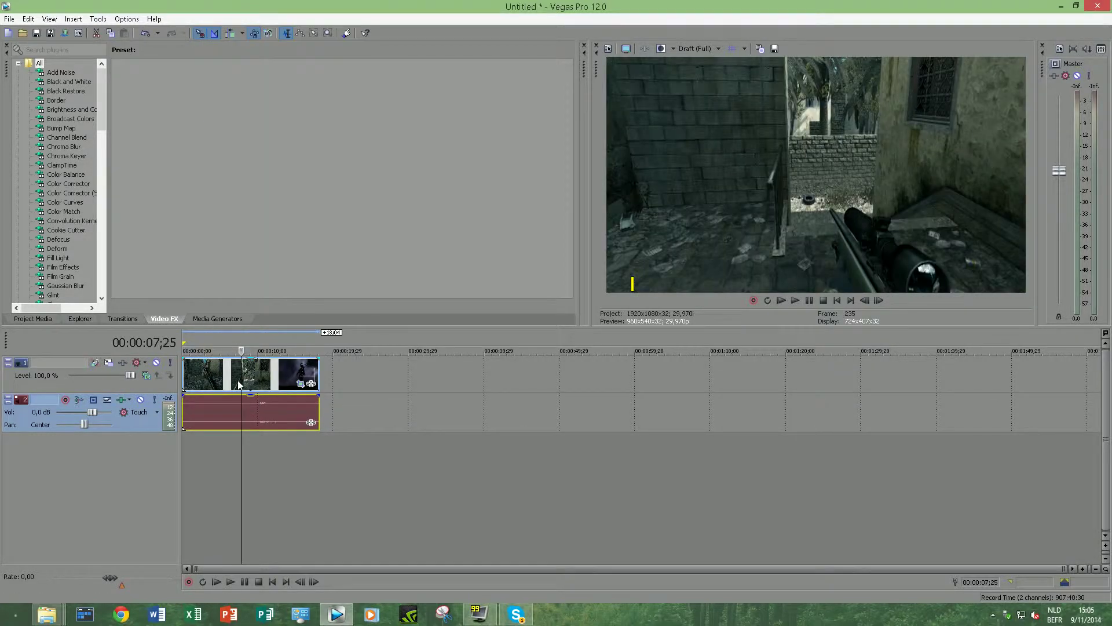
right_click(238, 384)
left_click(255, 365)
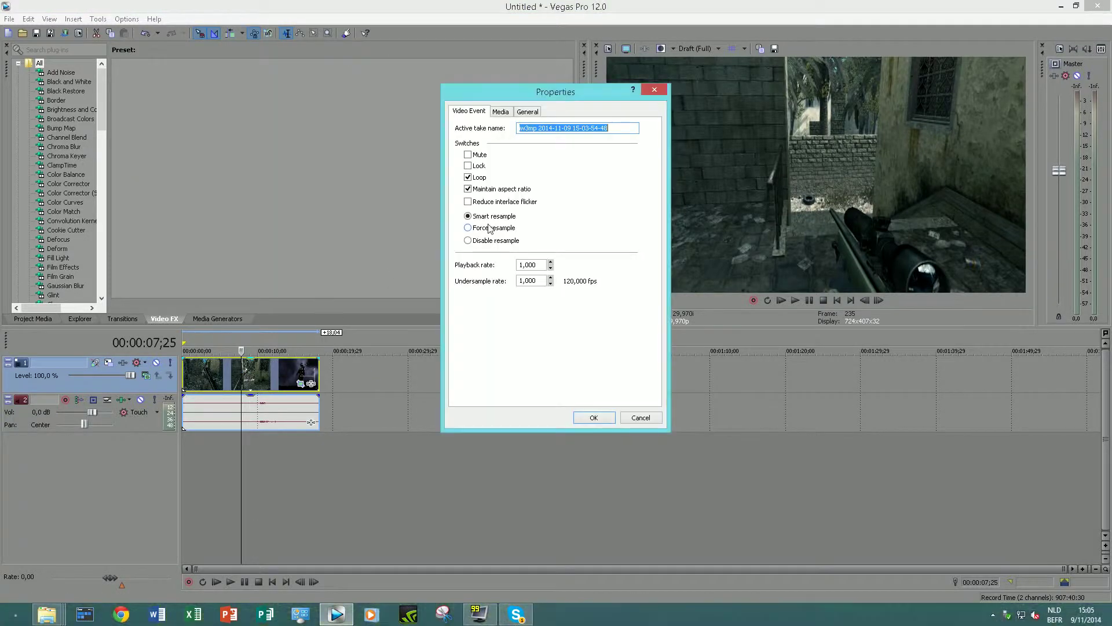
left_click(468, 241)
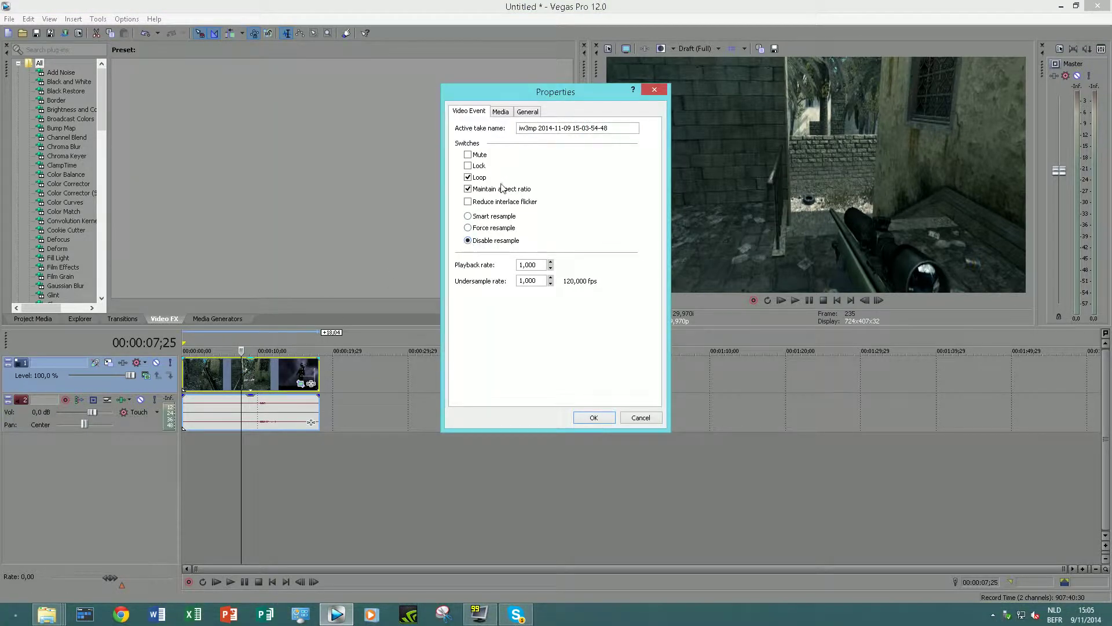
left_click(594, 418)
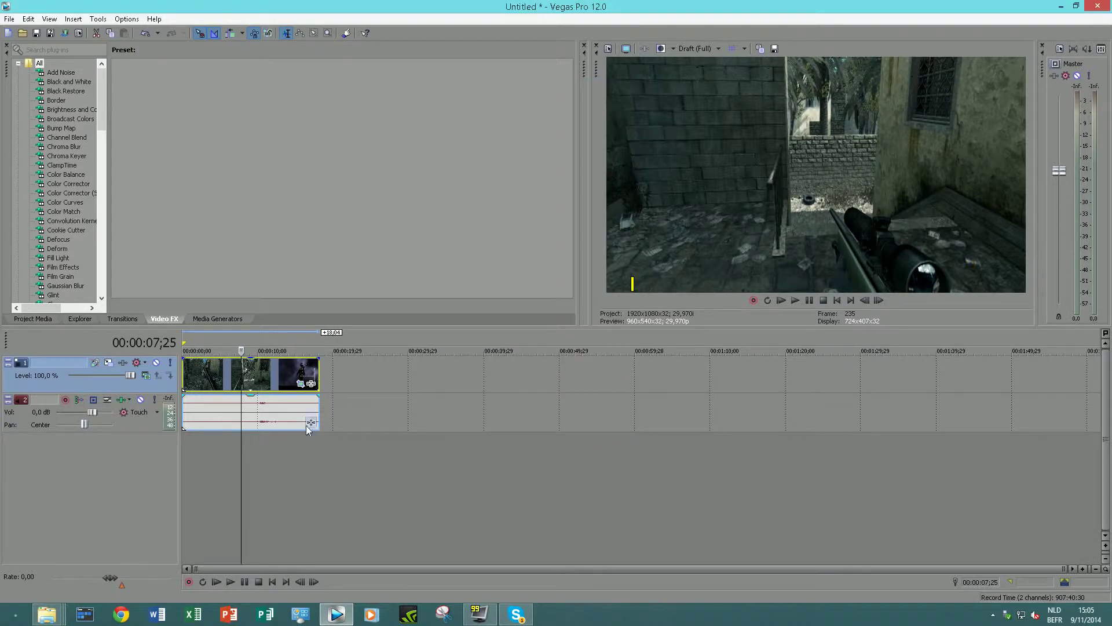
Remove the audio event from the group and delete it, leaving the video clip selected
left_click(281, 408)
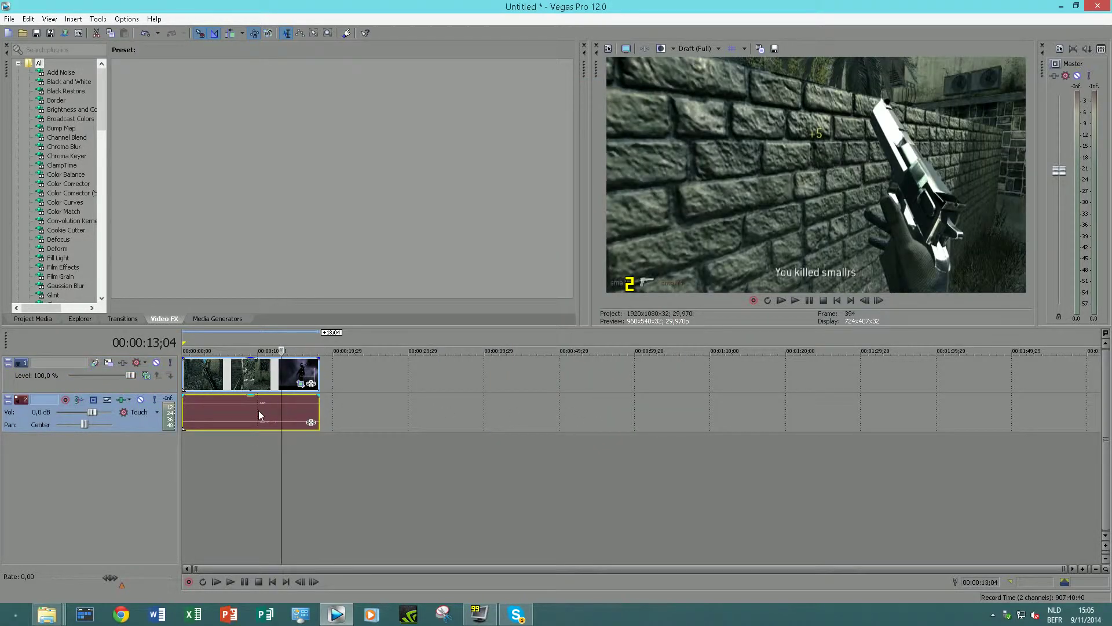
right_click(260, 410)
left_click(233, 418)
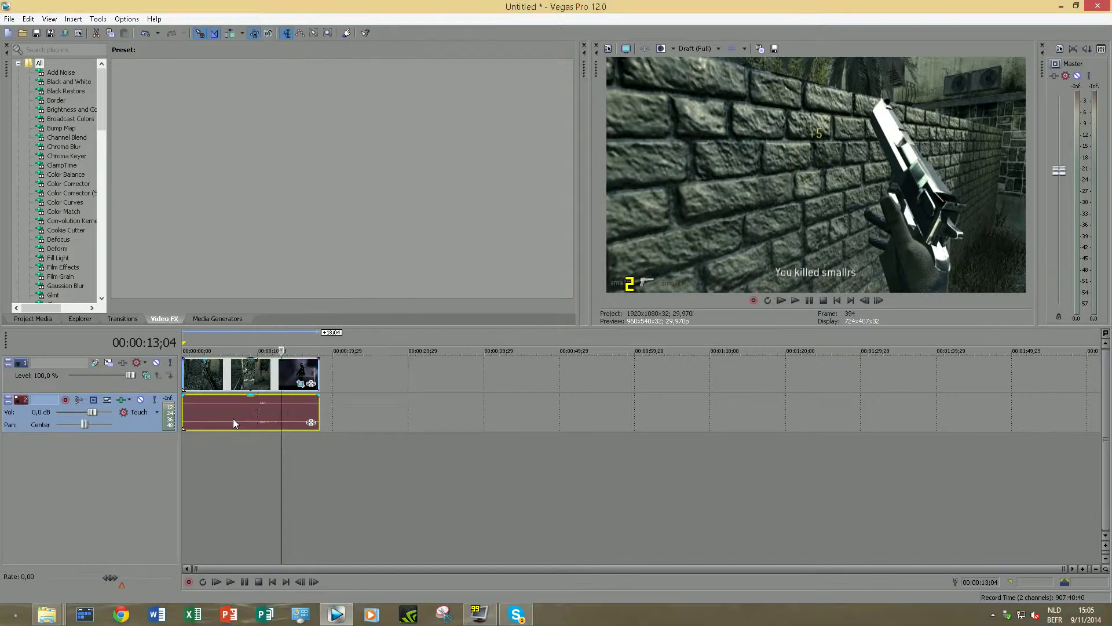
left_click(233, 418)
right_click(248, 417)
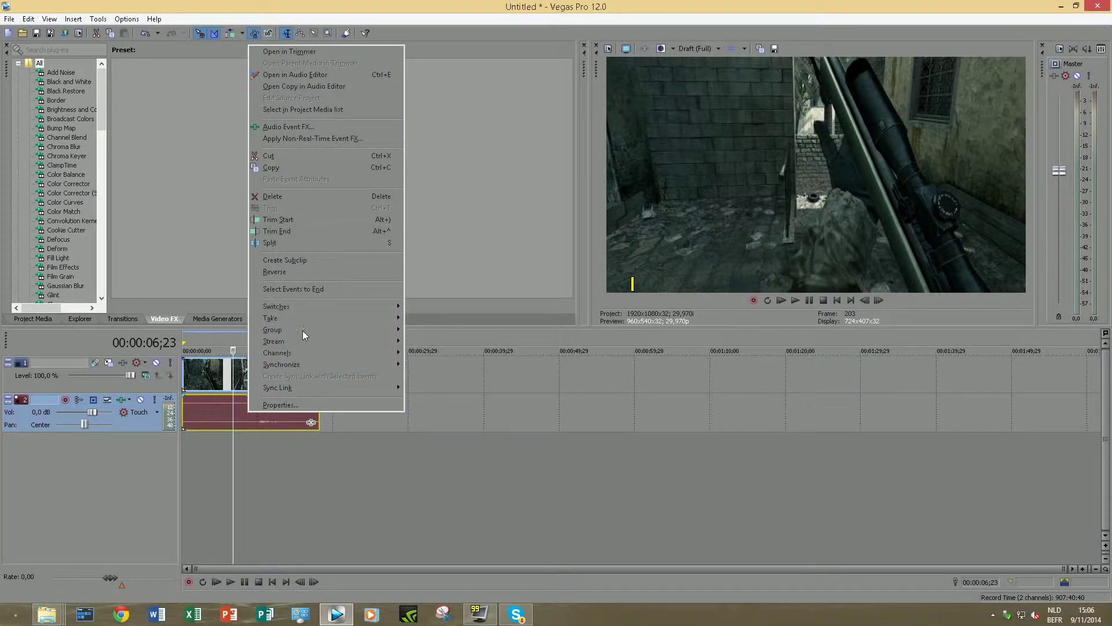
mouse_move(311, 329)
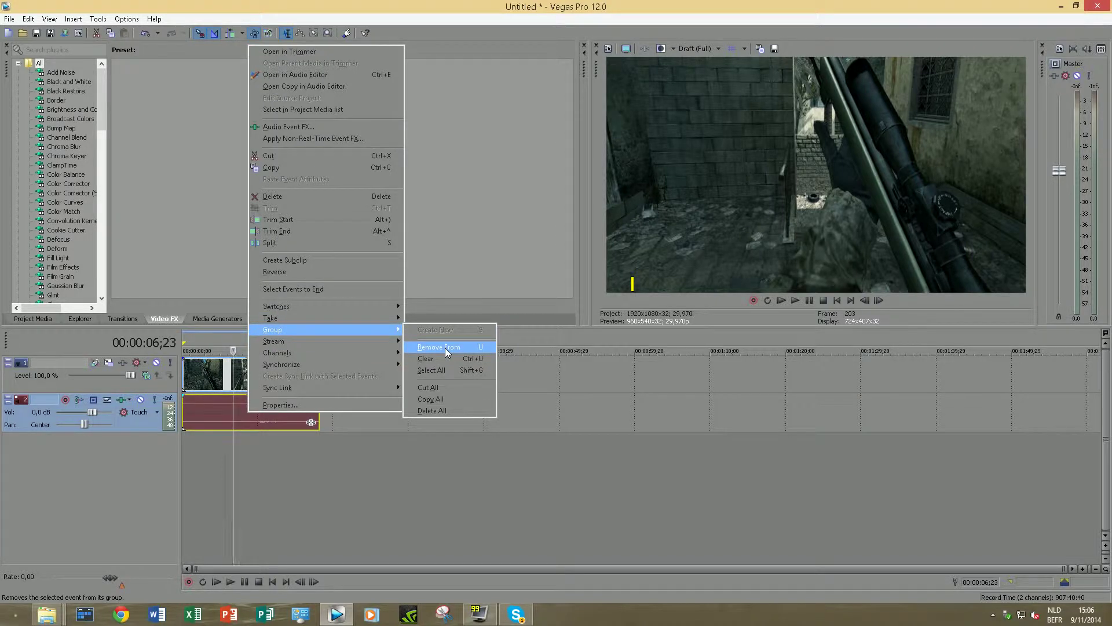
left_click(445, 348)
left_click_drag(276, 414, 522, 429)
key("Delete")
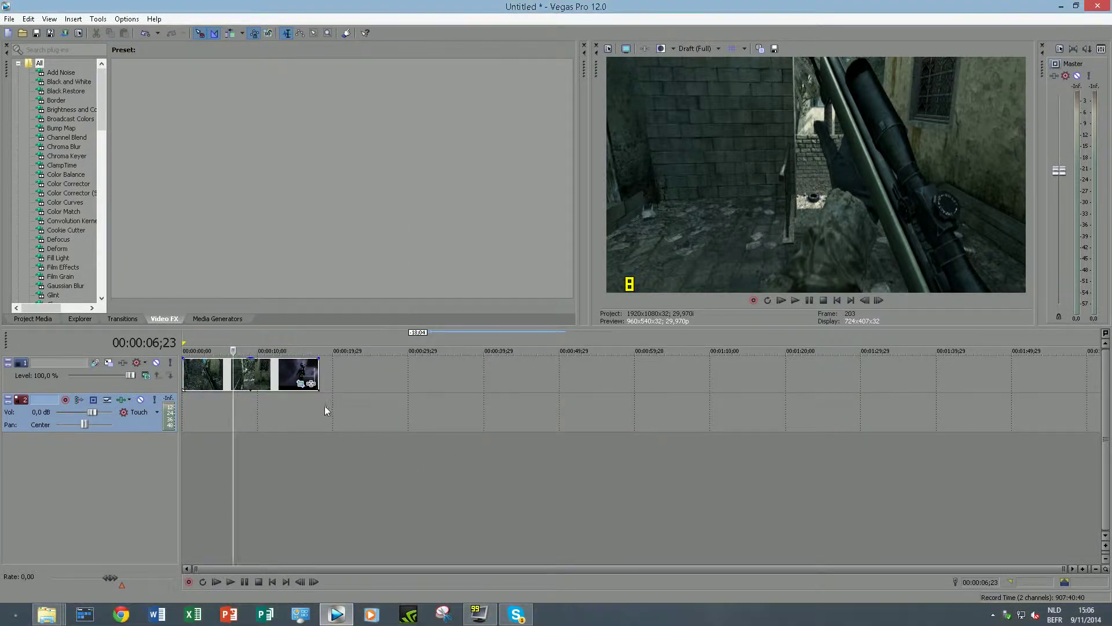
left_click(274, 374)
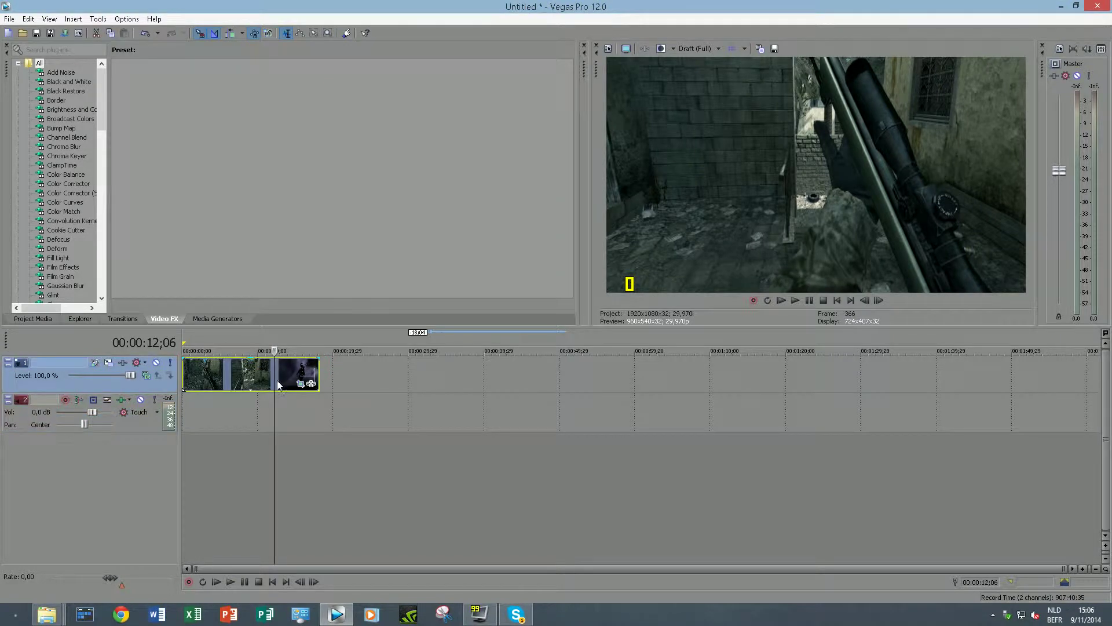
left_click_drag(270, 439, 225, 427)
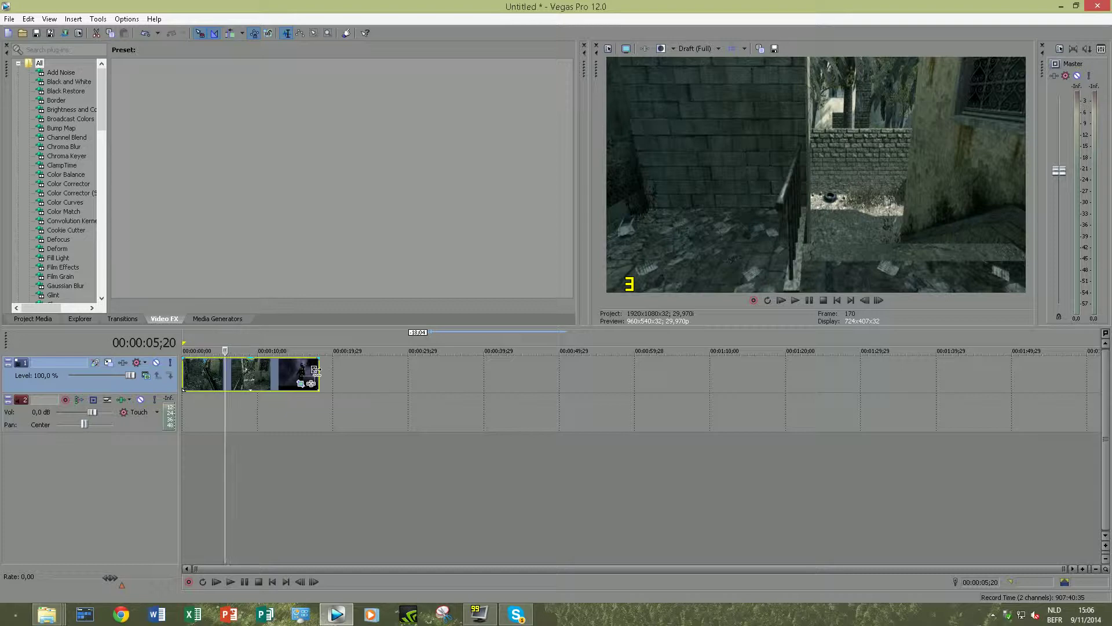
left_click_drag(316, 369, 217, 374)
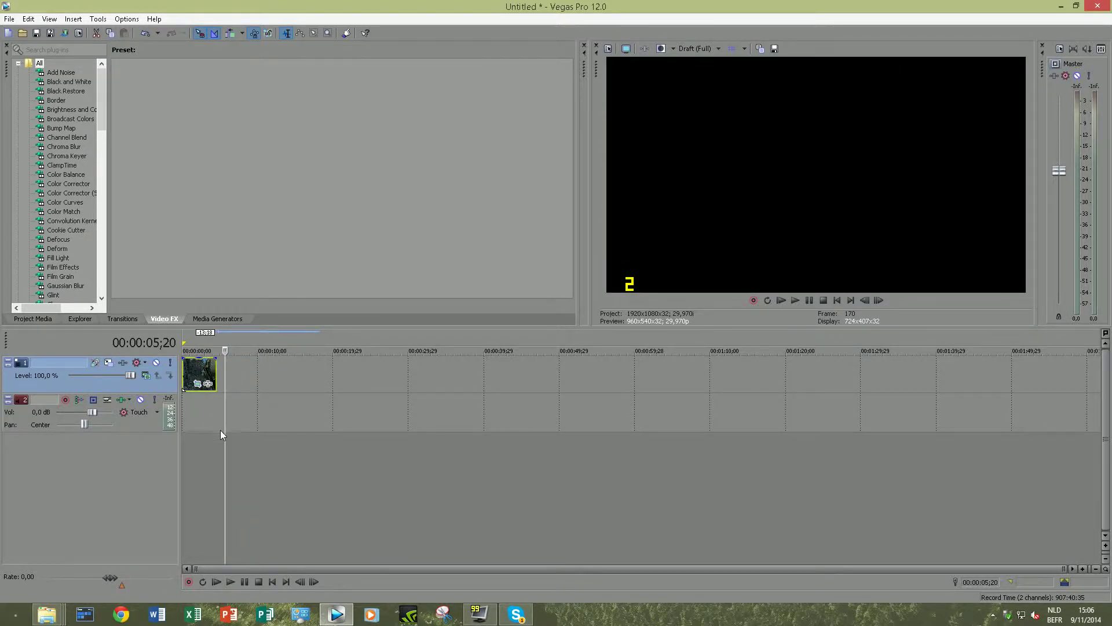
left_click(190, 429)
key("ctrl+Home")
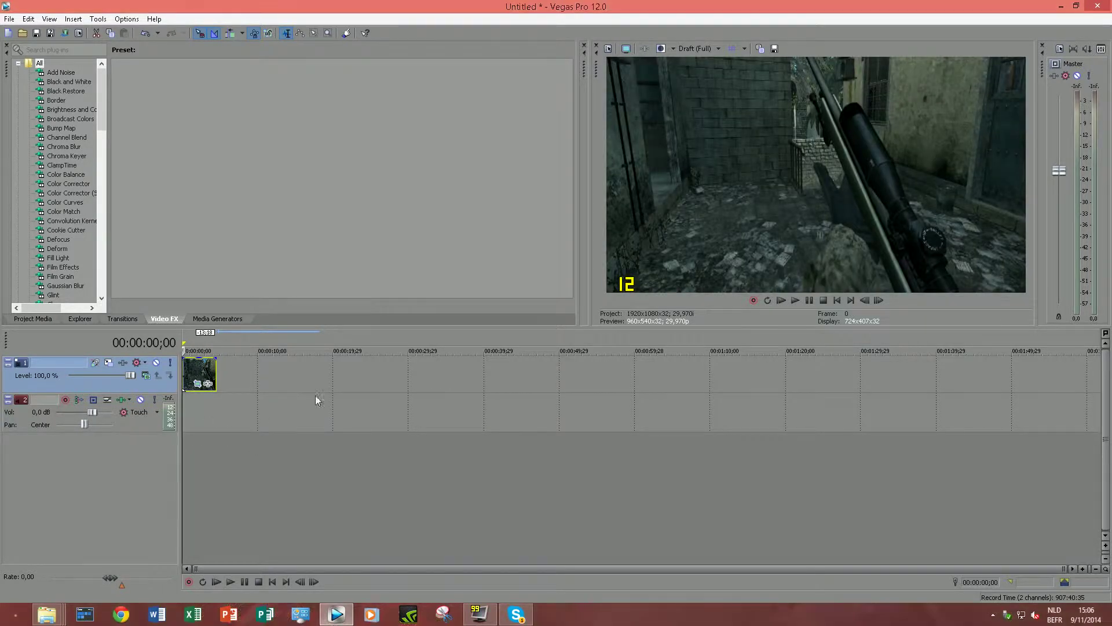
left_click(792, 302)
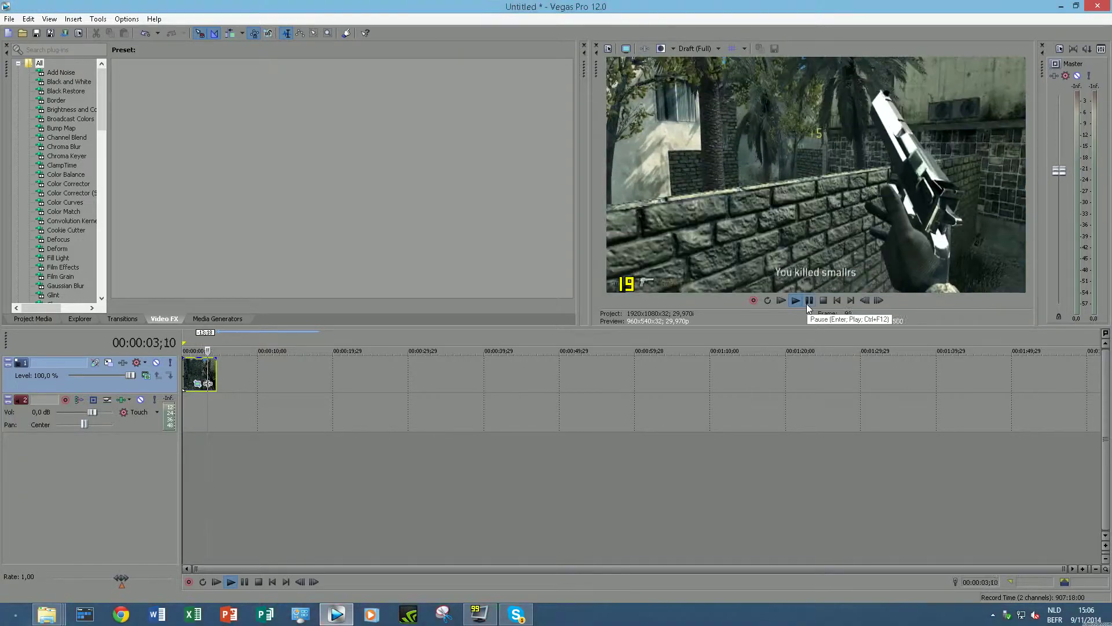
left_click(807, 304)
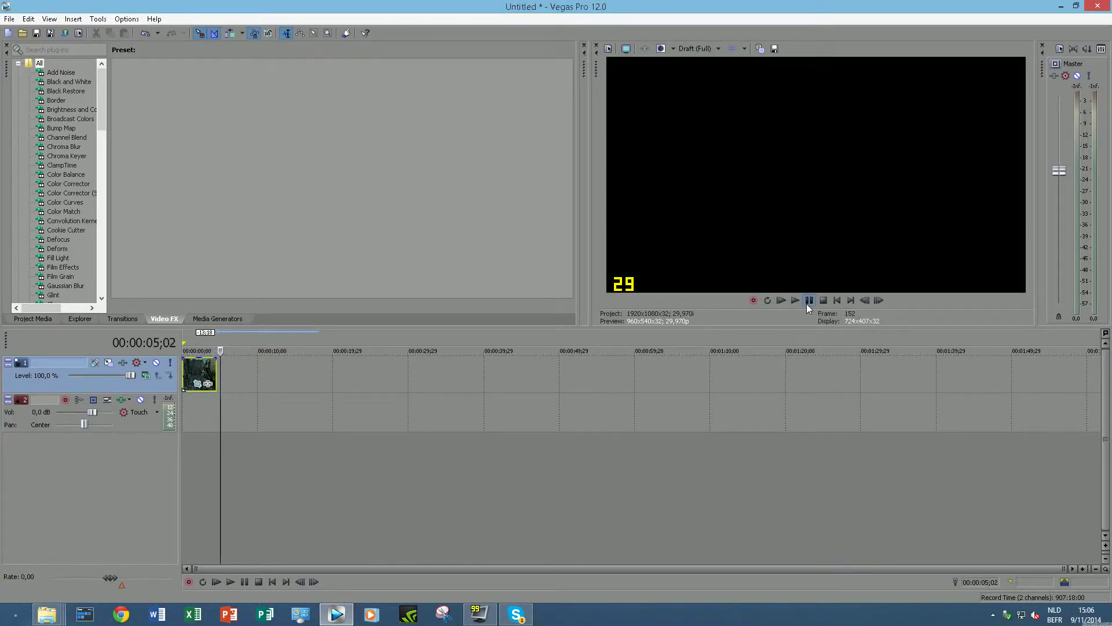
Zoom into the timeline and step the cursor frame by frame to 04;10
scroll(321, 469, "up", 6)
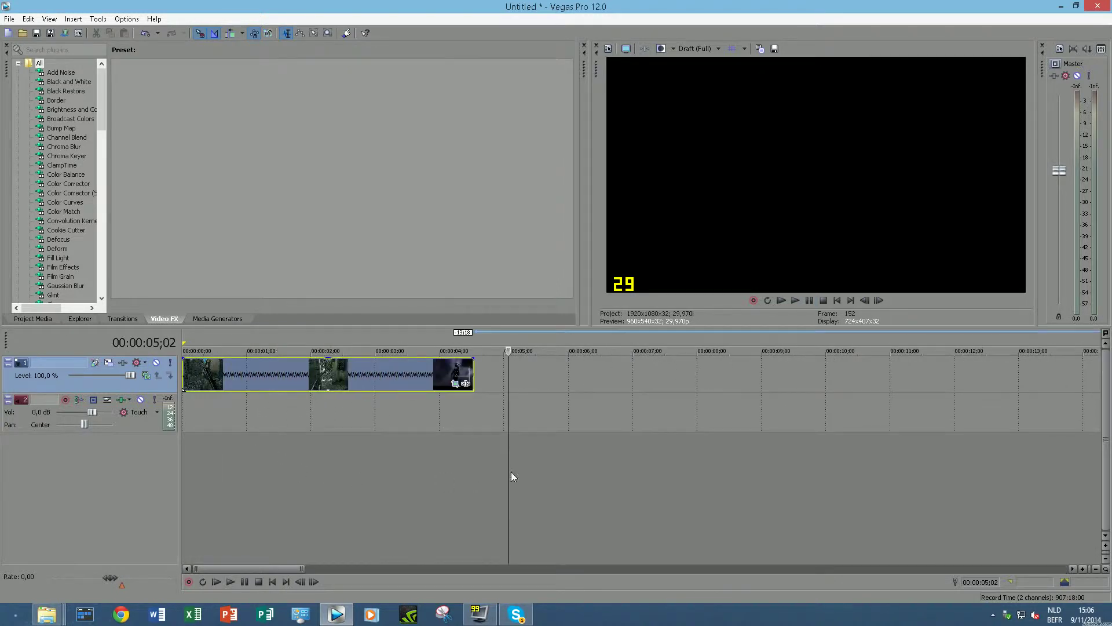
left_click(480, 470)
left_click(453, 470)
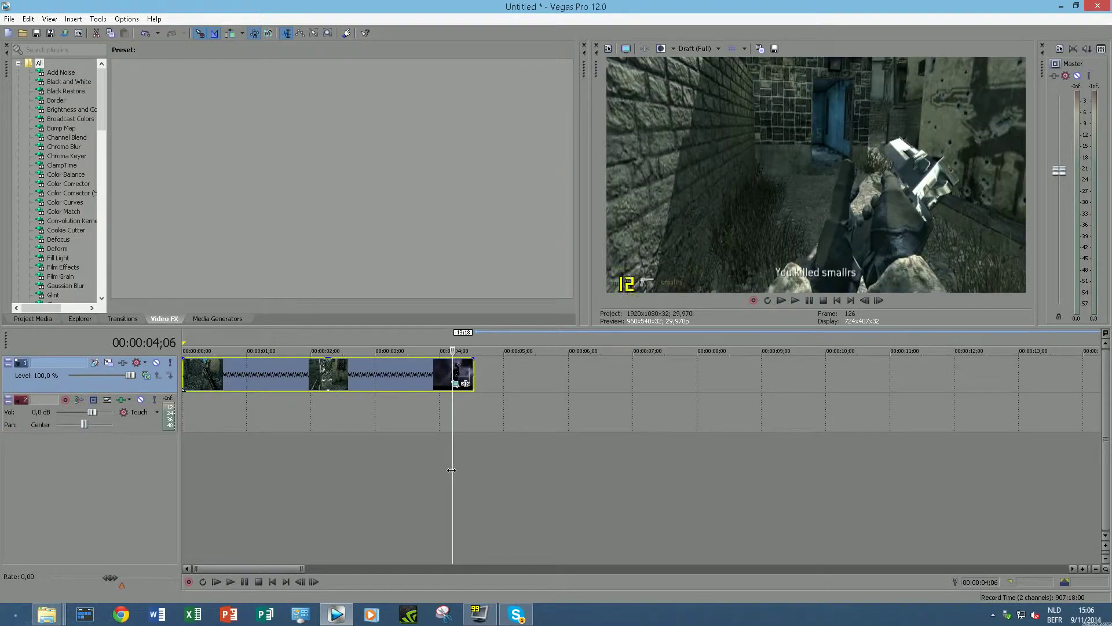
left_click(878, 300)
left_click(877, 300)
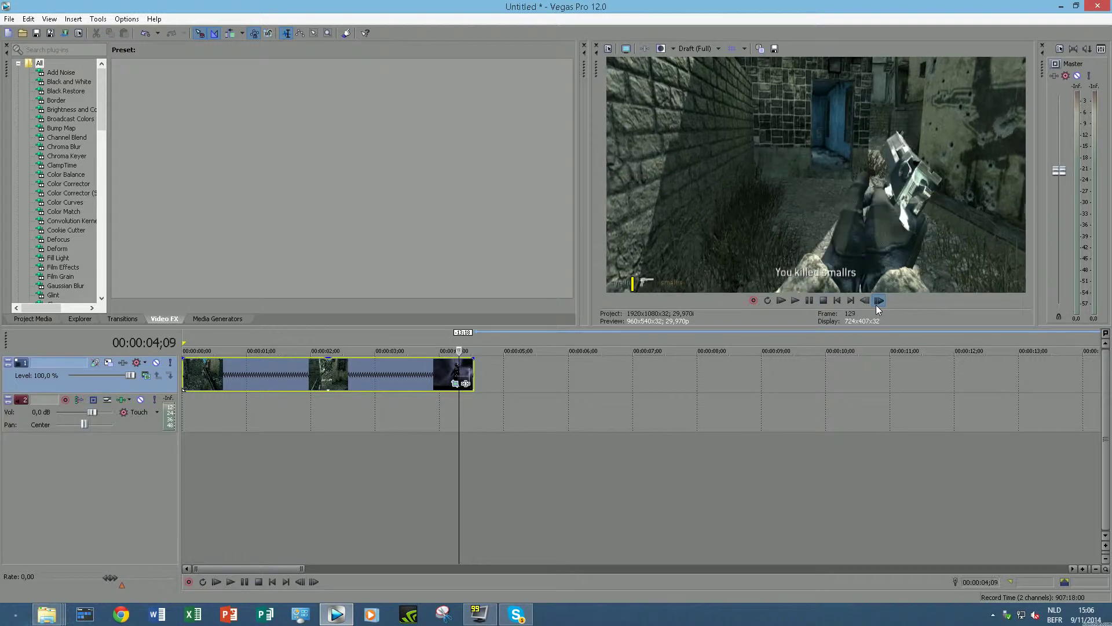
left_click(877, 300)
left_click(878, 300)
left_click(861, 300)
left_click(860, 301)
left_click(862, 300)
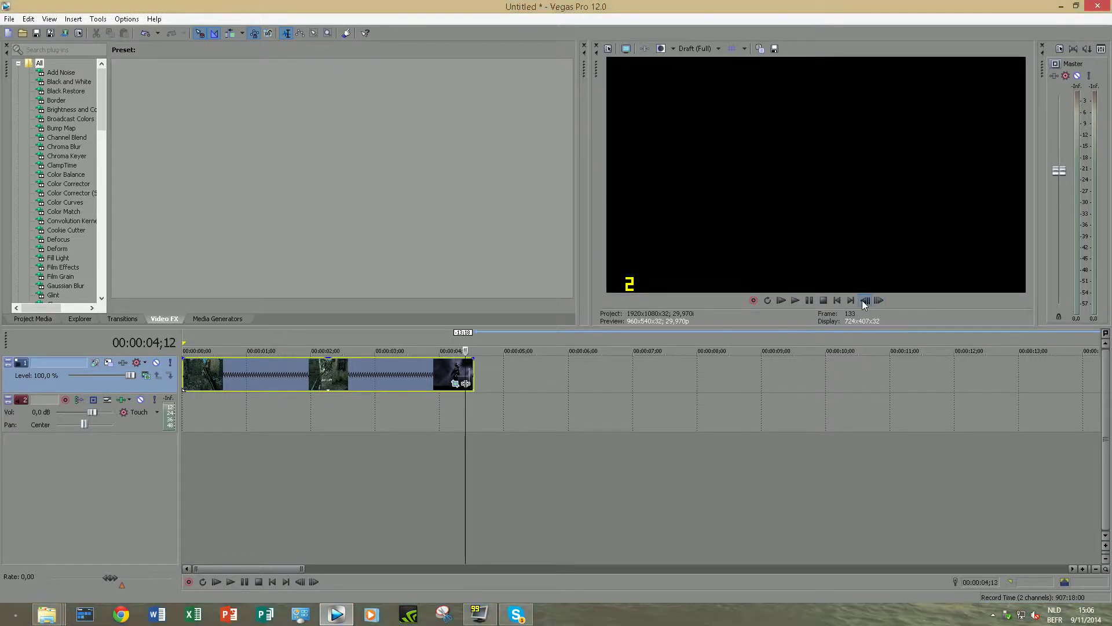
left_click(862, 301)
left_click(862, 300)
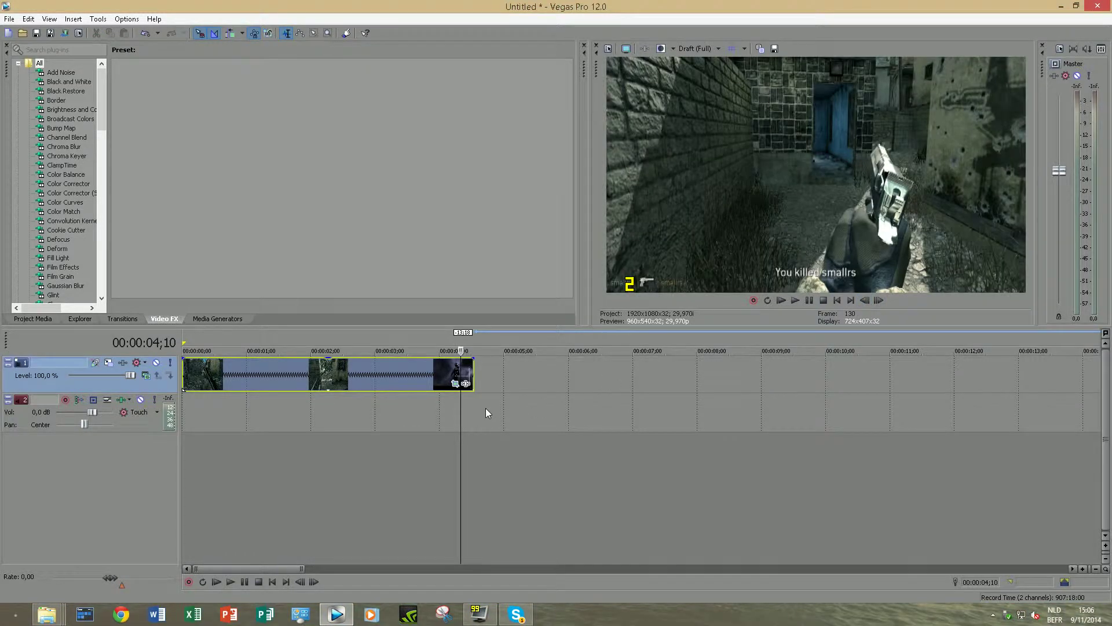
Split the clip at 04;10, delete the trailing piece with the menu frames, and preview the ending
key("s")
left_click(467, 371)
key("Delete")
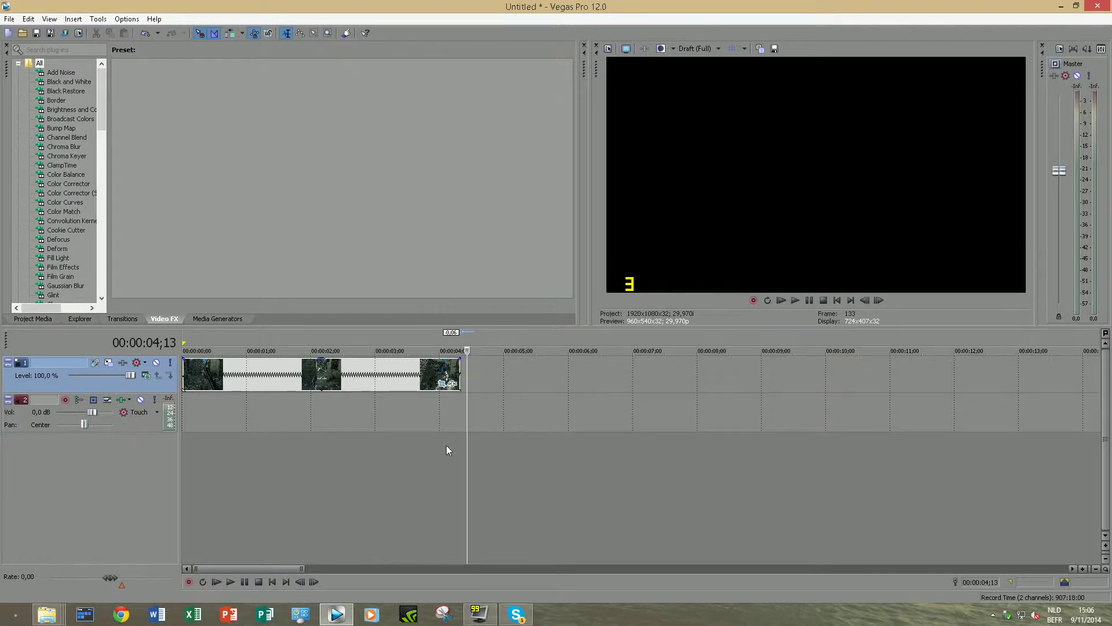
left_click(441, 450)
left_click_drag(441, 450, 169, 431)
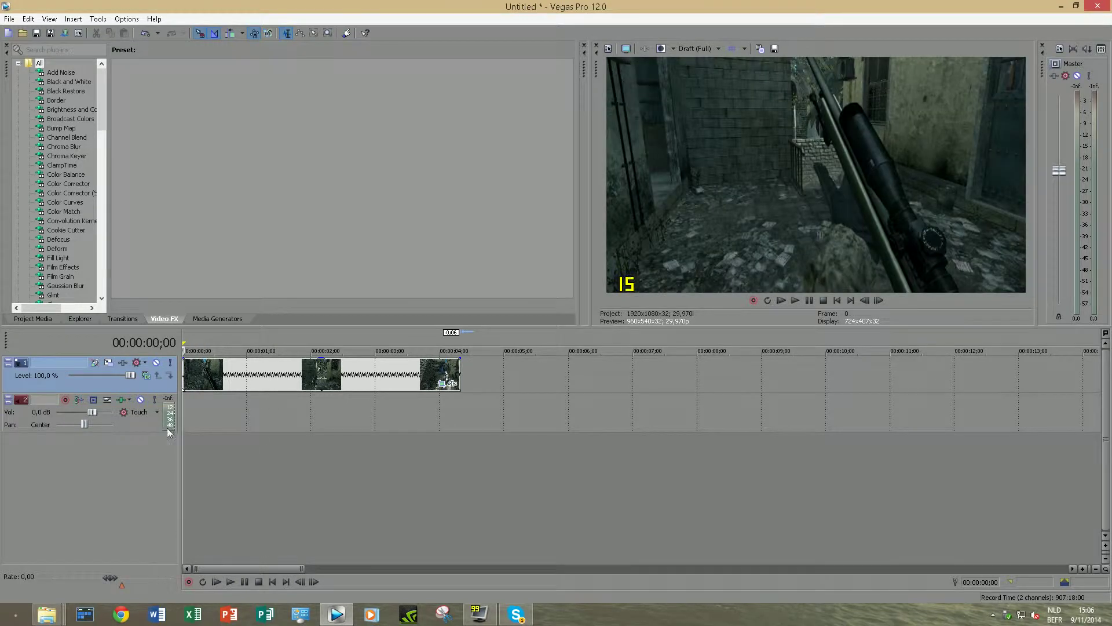
left_click(236, 374)
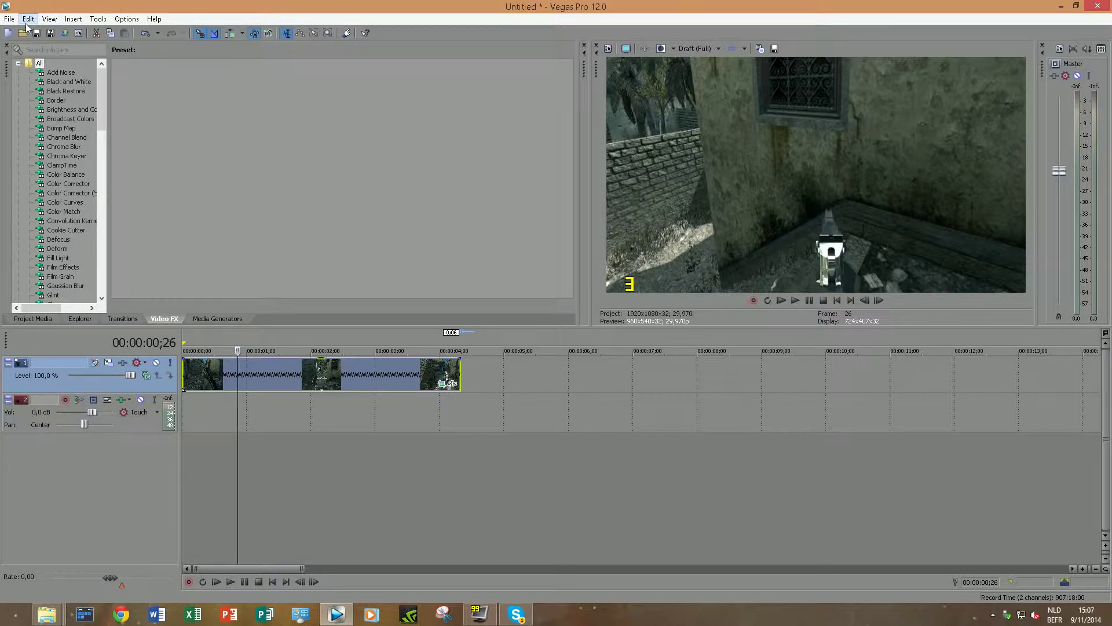
Search the Video FX list for 'magi' and drag Magic Bullet Looks onto the video clip
left_click(32, 50)
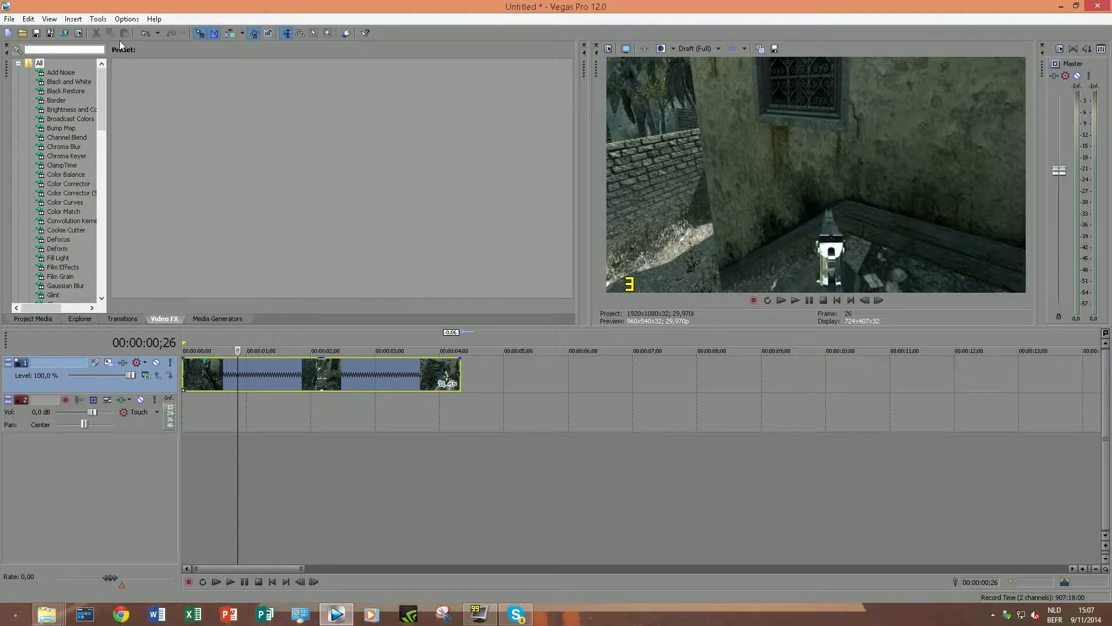
type("ma")
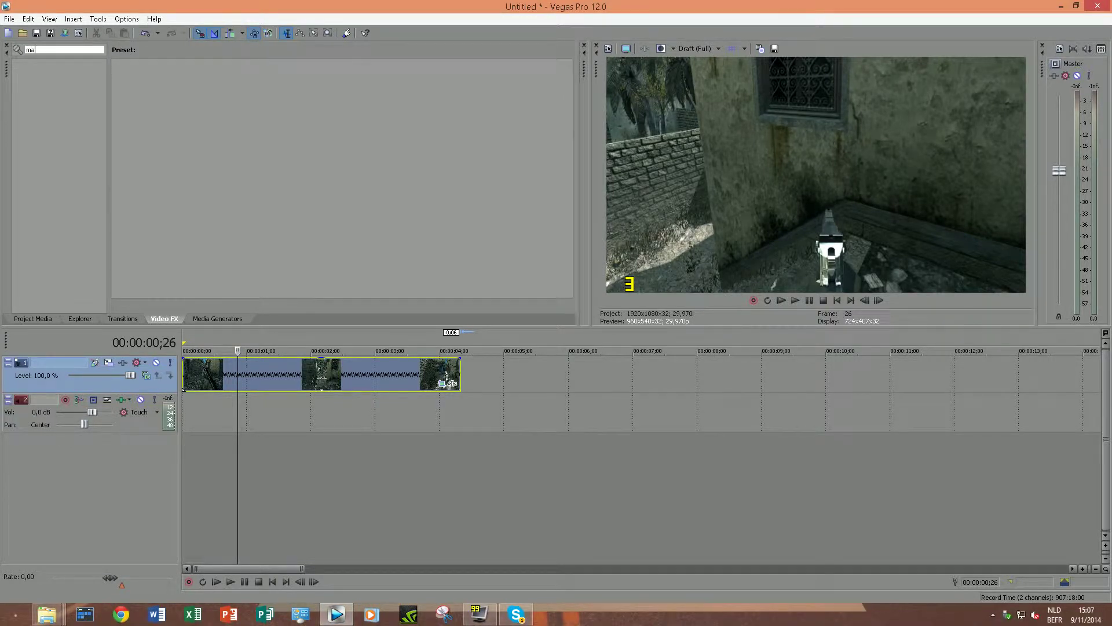
type("gi")
left_click_drag(56, 72, 316, 369)
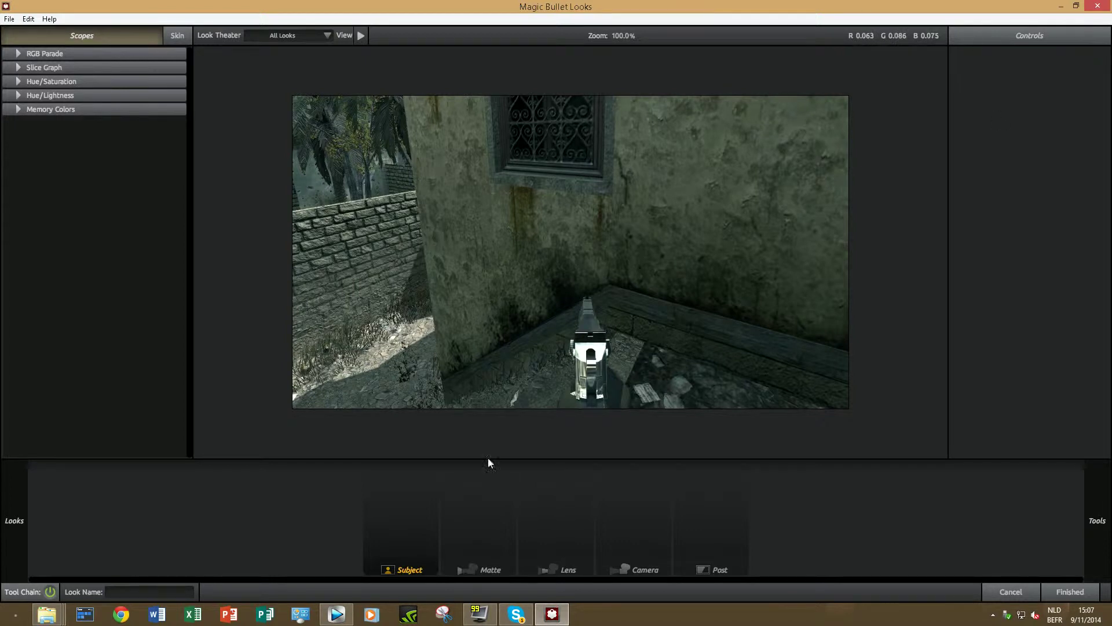
Preview the Piano, GOODFRIDAY2, BEASTMOD, NoahHappyDay, cod4 codjumper, Flawer and crash looks
mouse_move(3, 541)
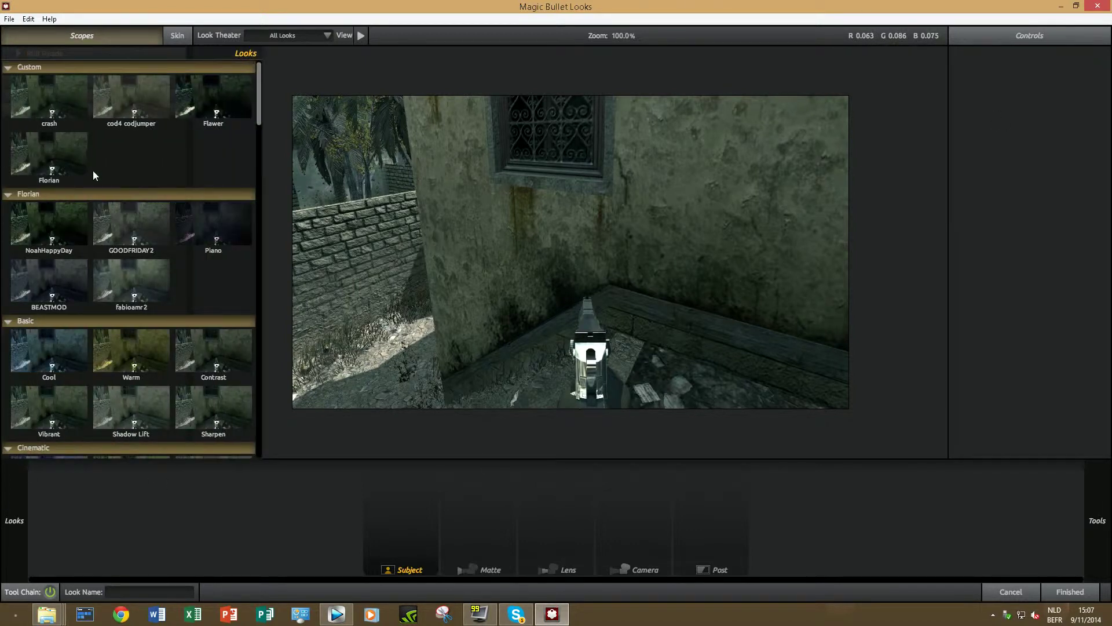
left_click(126, 276)
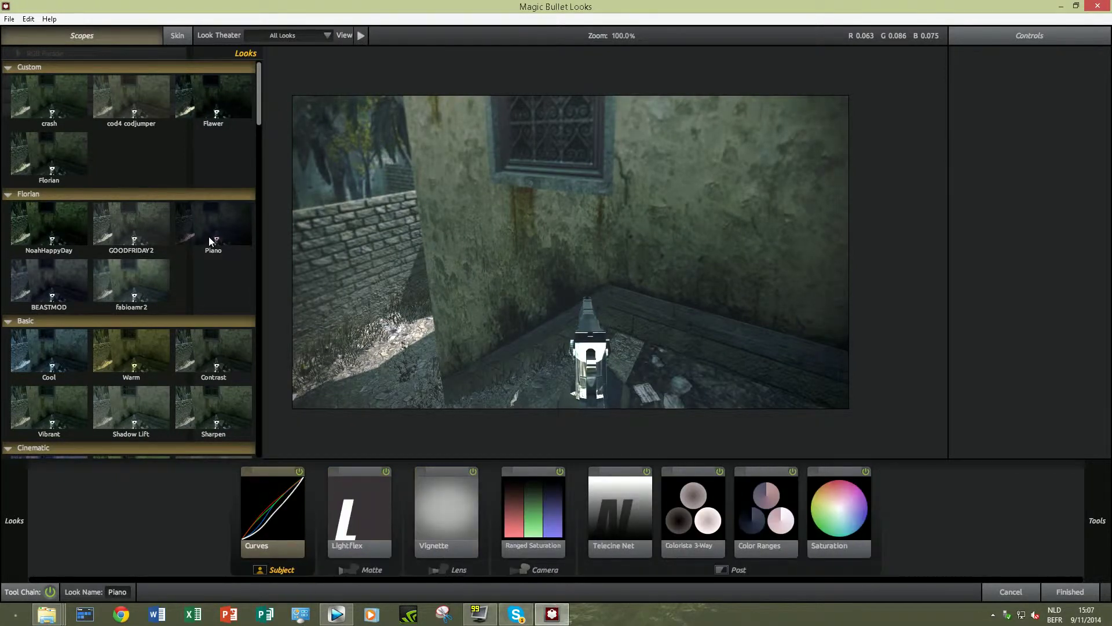
left_click(142, 219)
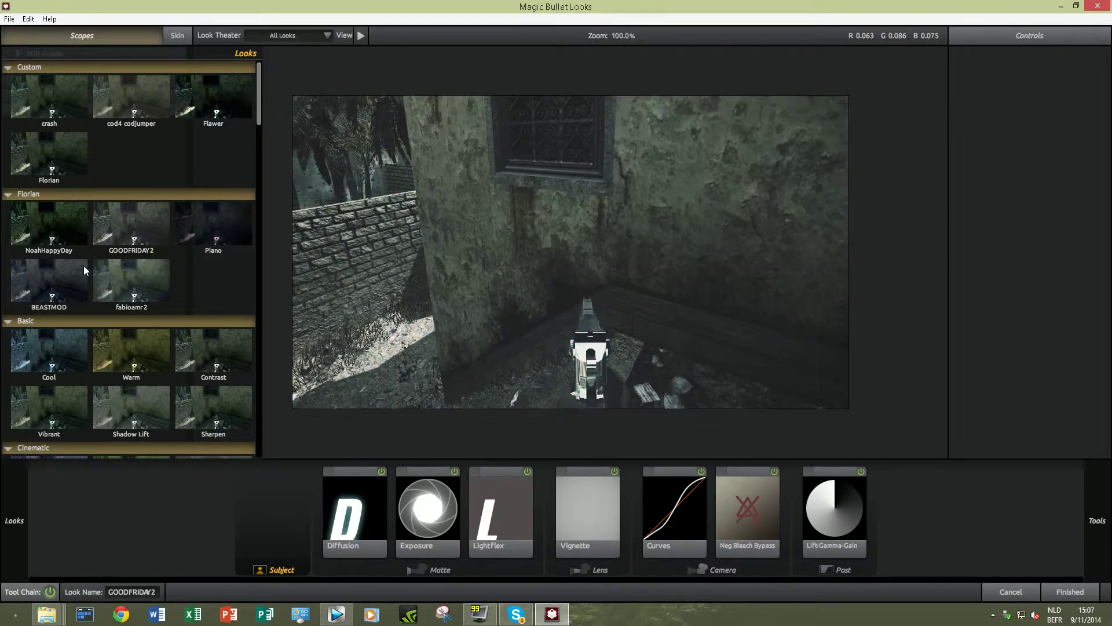
left_click(37, 288)
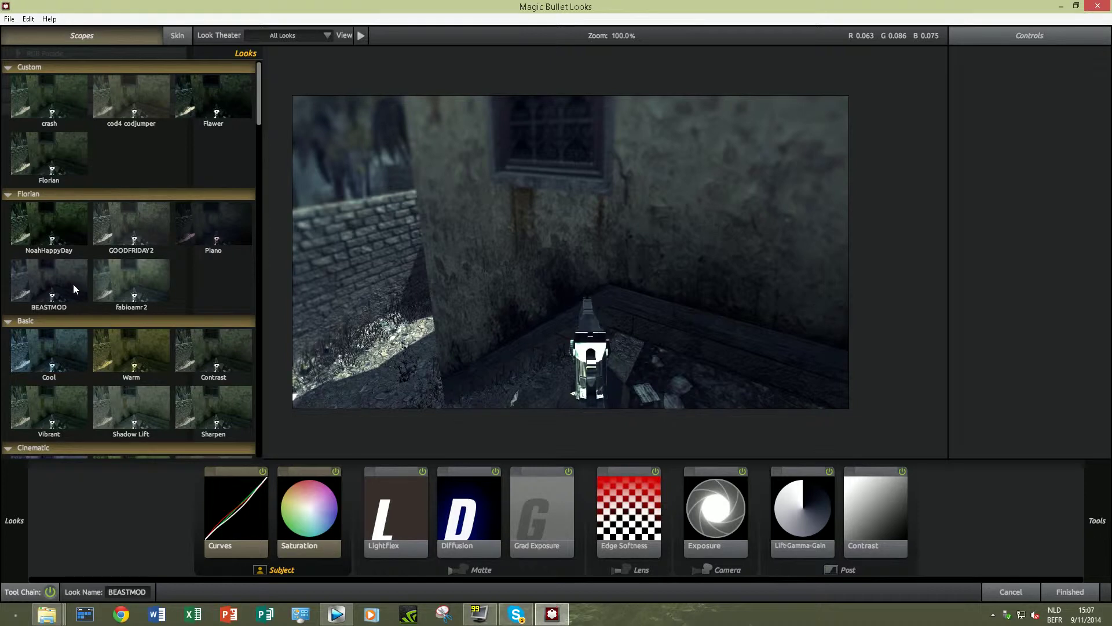
scroll(85, 302, "down", 1)
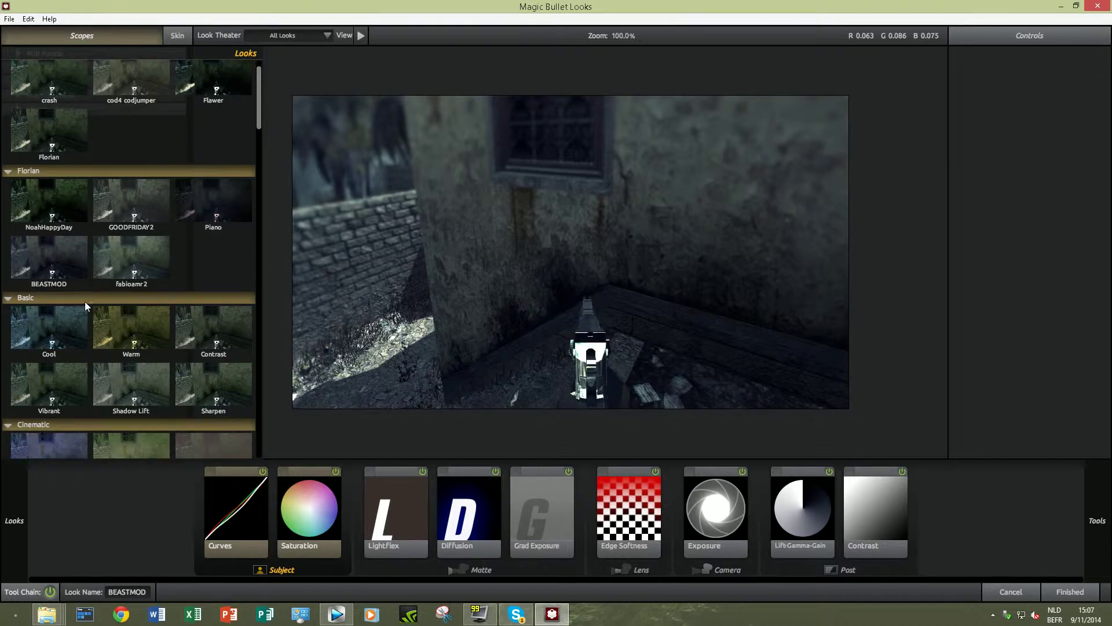
left_click(42, 209)
scroll(108, 242, "up", 1)
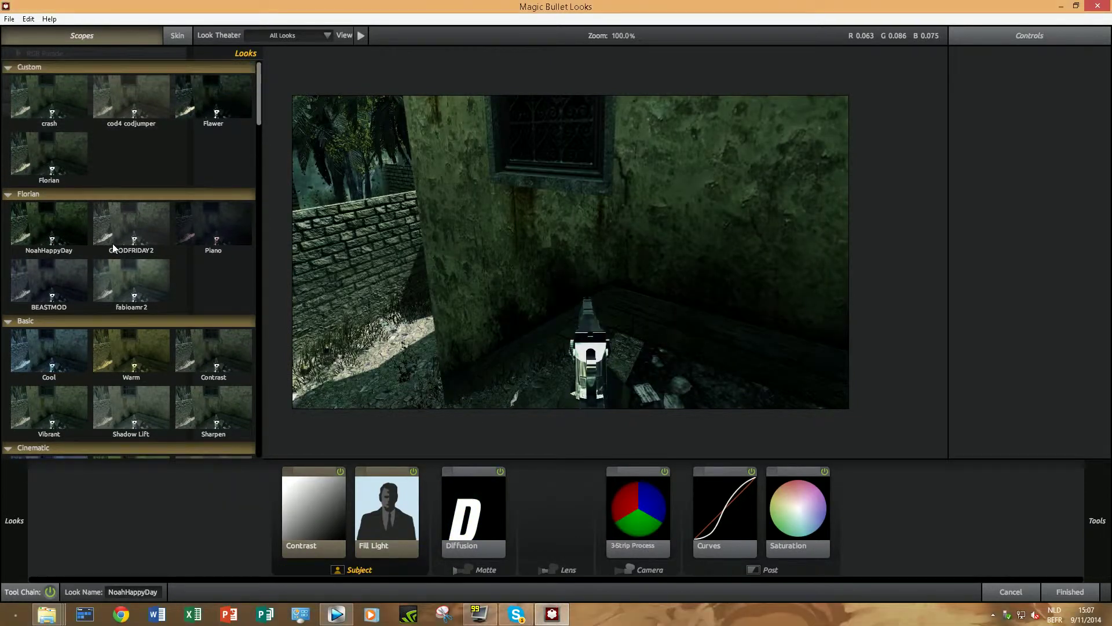
left_click(142, 82)
left_click(197, 120)
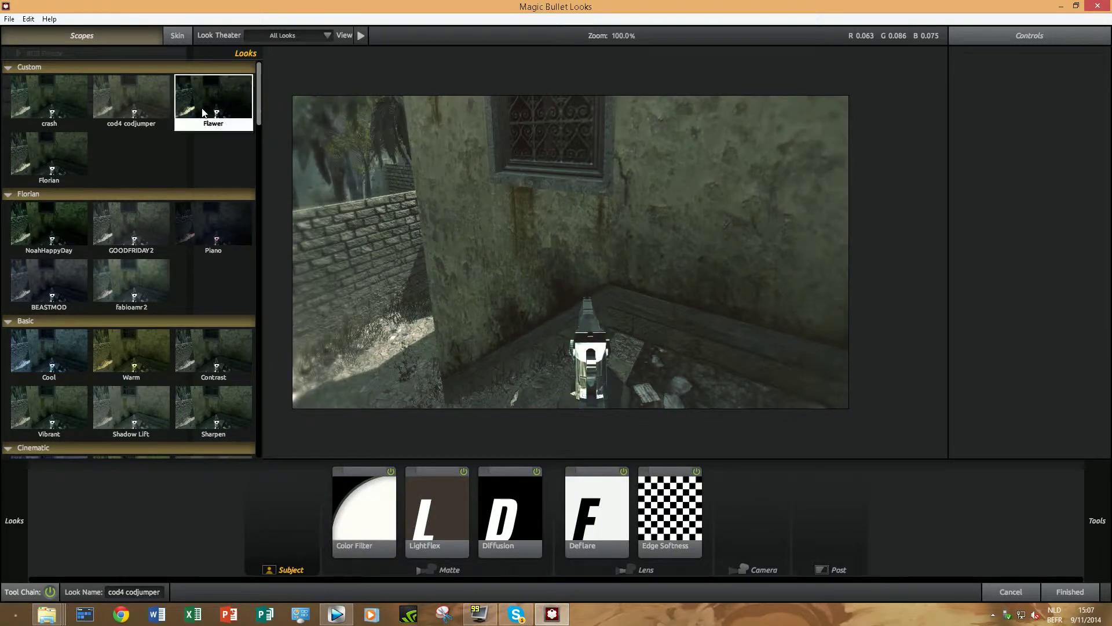
left_click(65, 93)
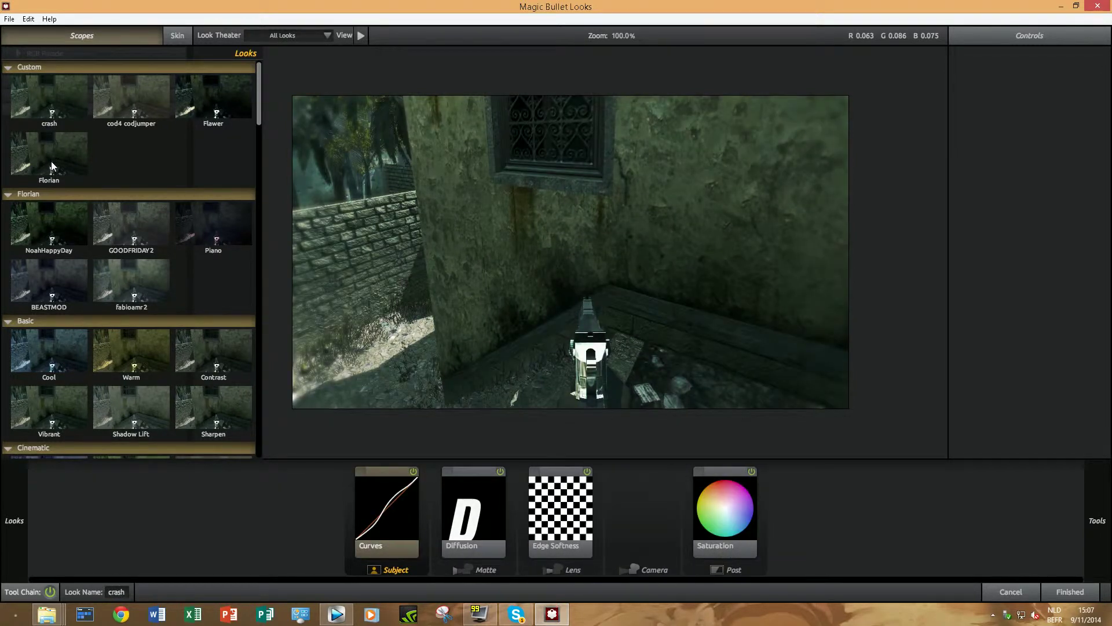
Try the Florian, Action, Indie and Zombies looks, then settle on fabioamr2
left_click(55, 164)
scroll(104, 267, "down", 5)
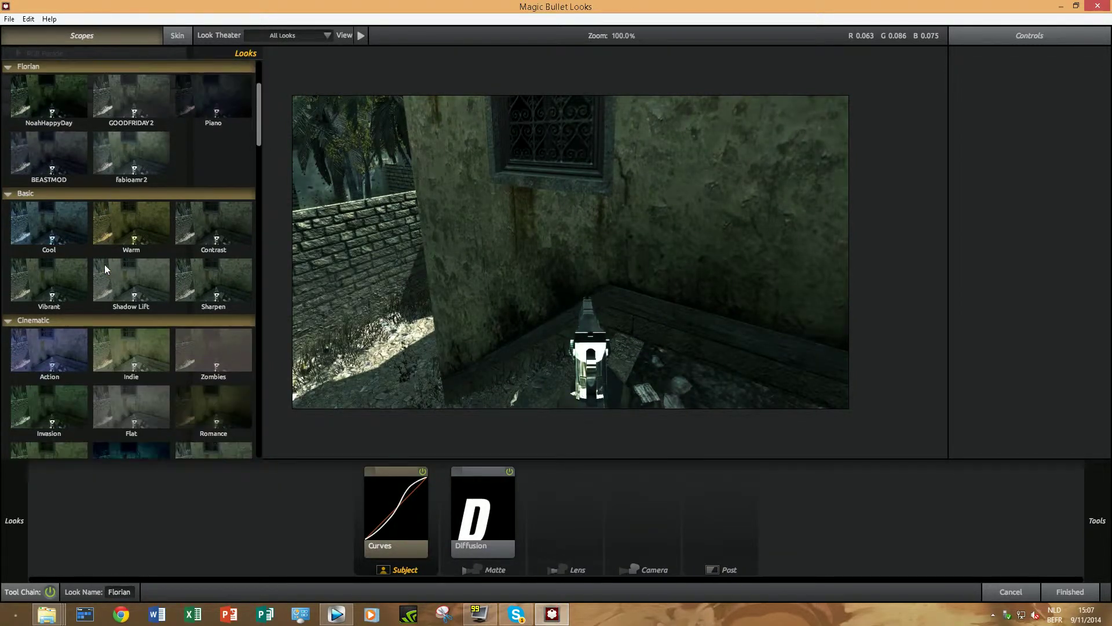
left_click(50, 354)
left_click(100, 359)
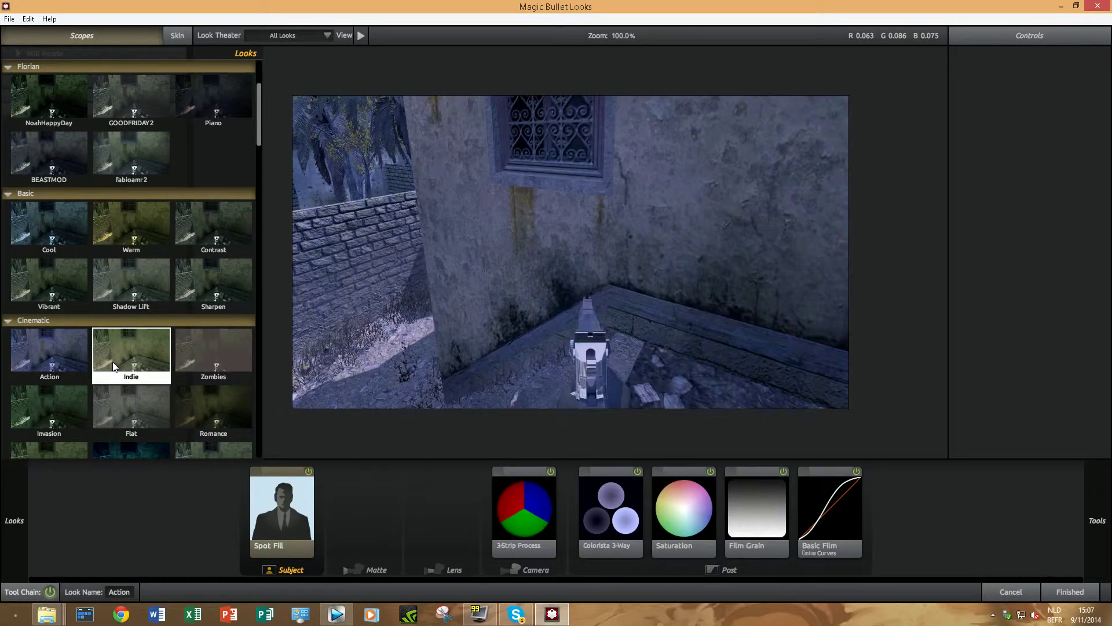
left_click(218, 355)
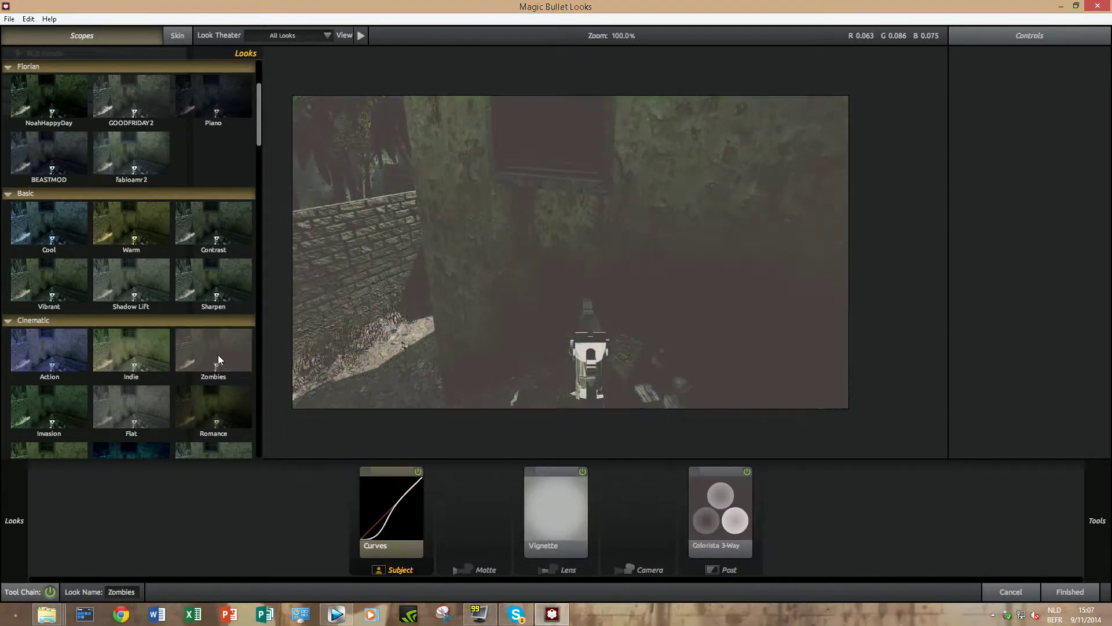
left_click(125, 136)
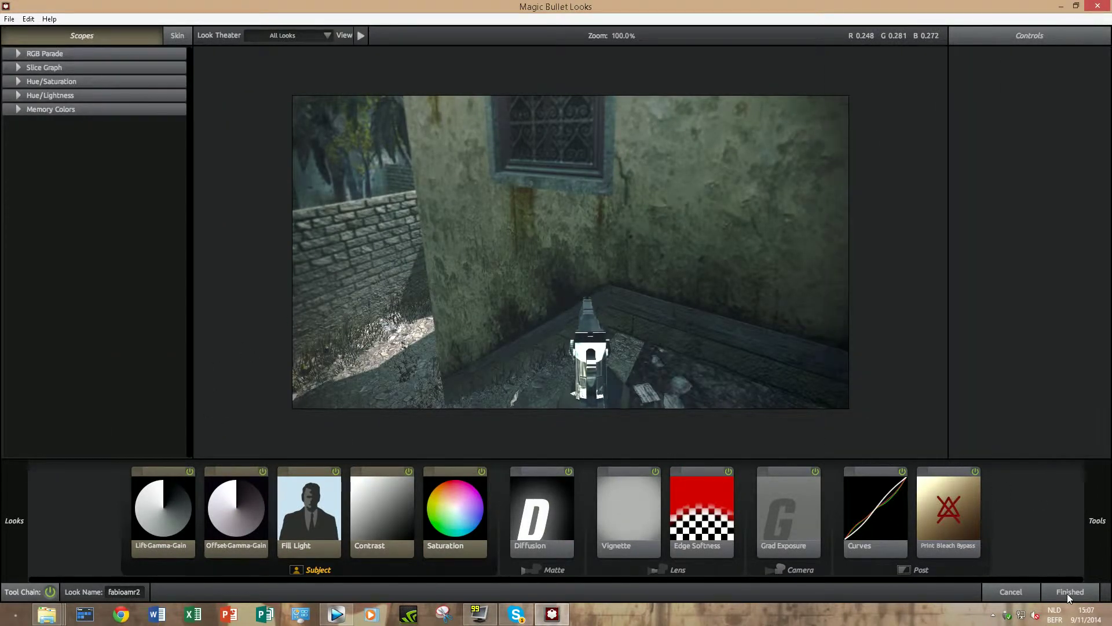
Return to Vegas with the look applied and scrub forward toward the kill
left_click(1069, 593)
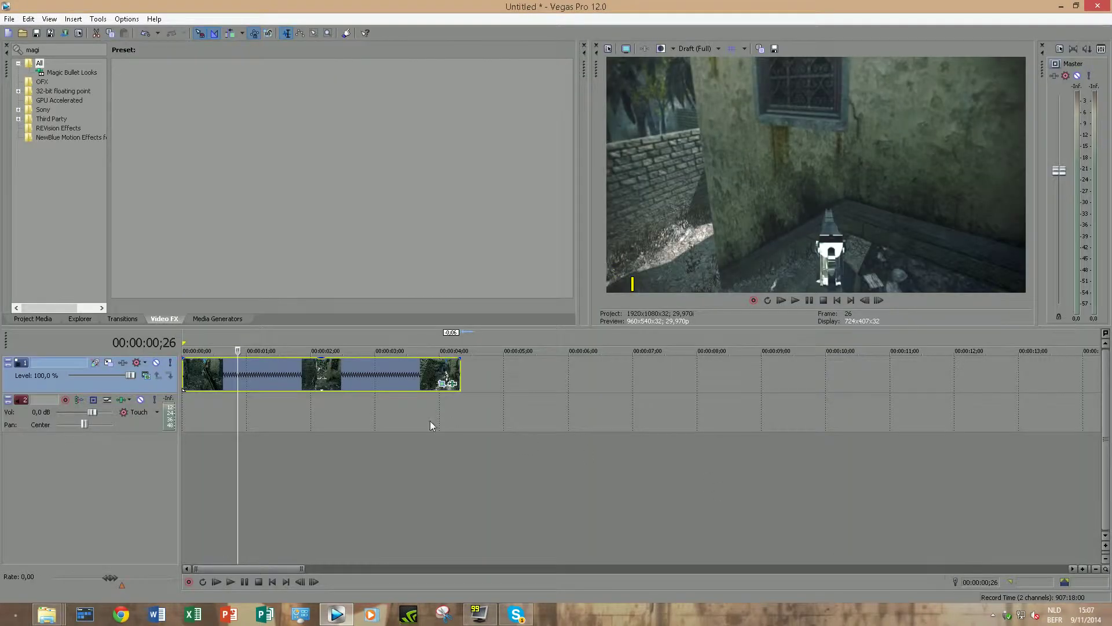
left_click_drag(242, 444, 333, 432)
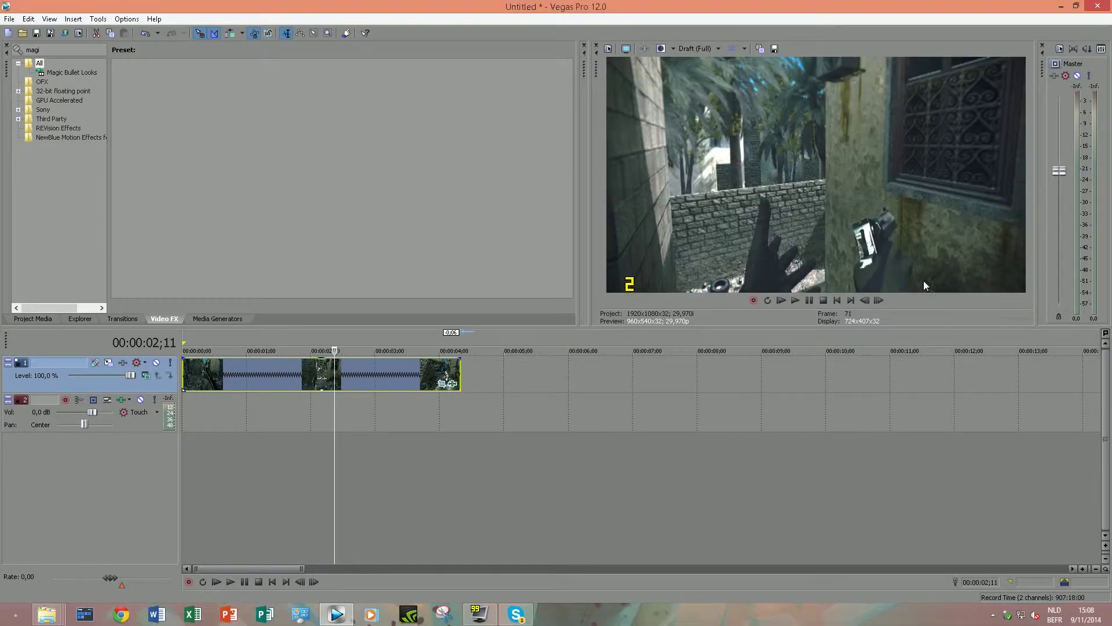
left_click(878, 300)
left_click(878, 300)
left_click(879, 300)
left_click(878, 300)
left_click(878, 301)
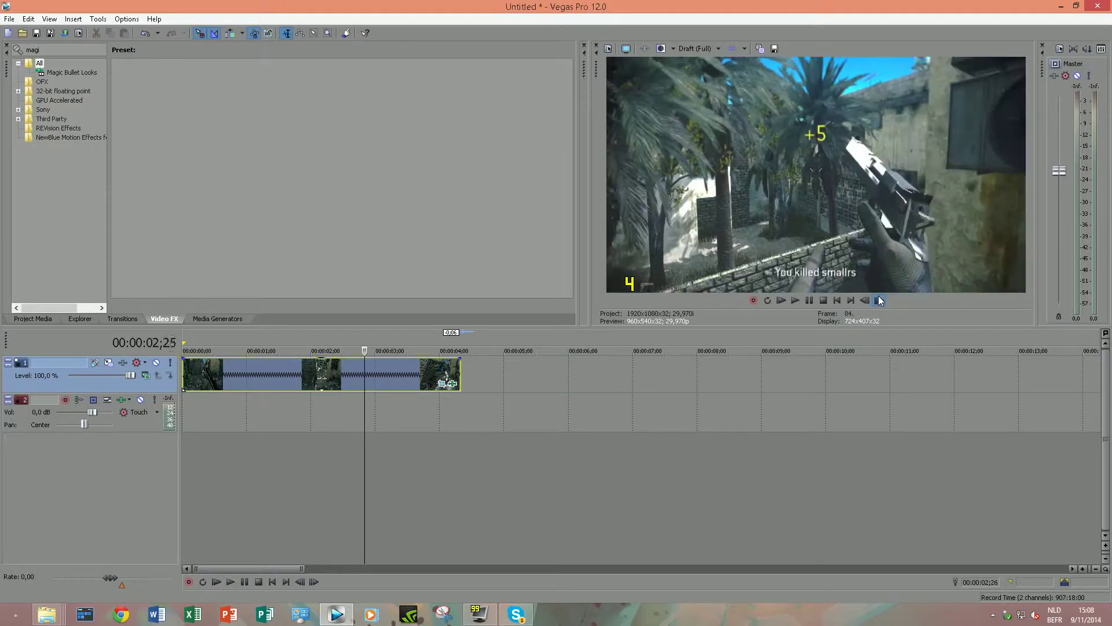
left_click(878, 300)
Frame-step back and forth to land exactly on frame 81 at 00:00:02;21
left_click(868, 300)
left_click(868, 300)
left_click(868, 297)
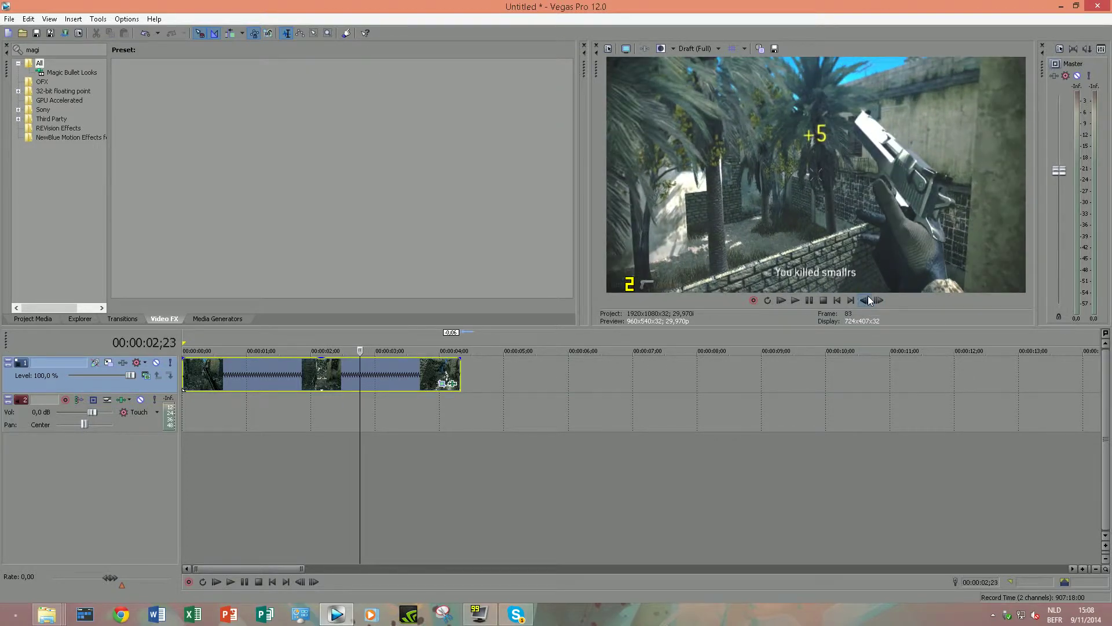
left_click(868, 297)
left_click(868, 297)
left_click(868, 298)
left_click(868, 297)
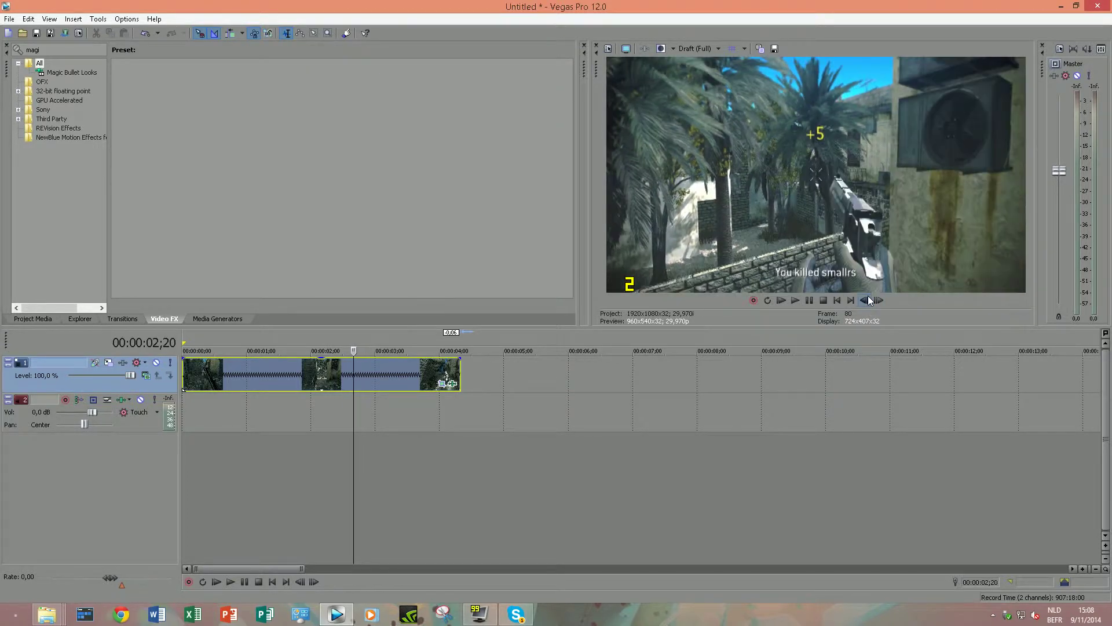
left_click(868, 298)
left_click(879, 300)
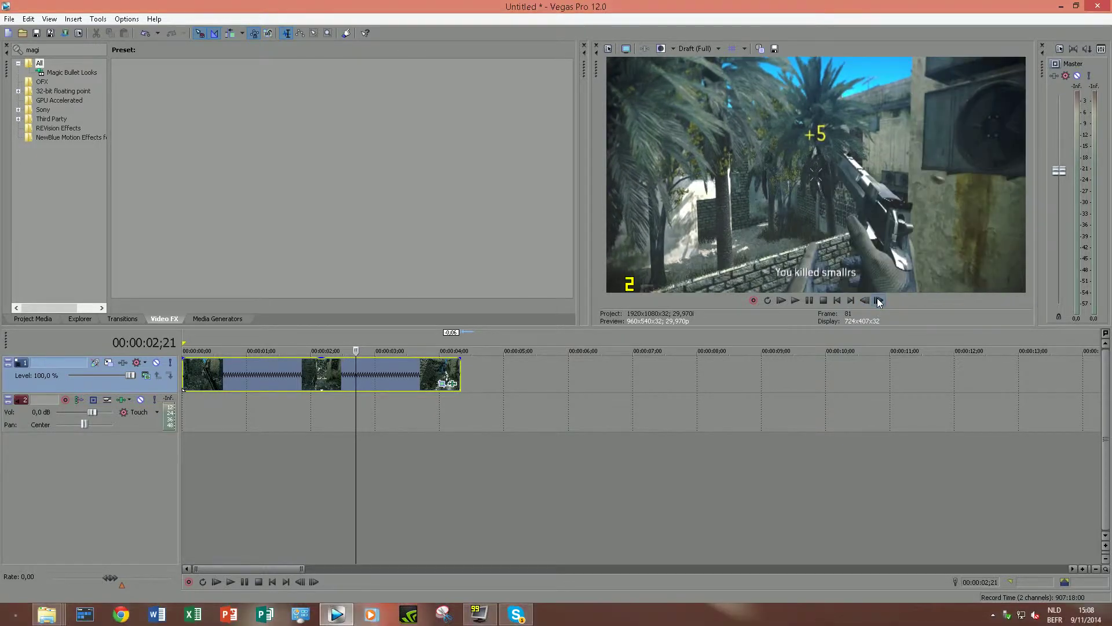
Split the clip at 00:00:02;21 and time-stretch the second event back to the split point
key("s")
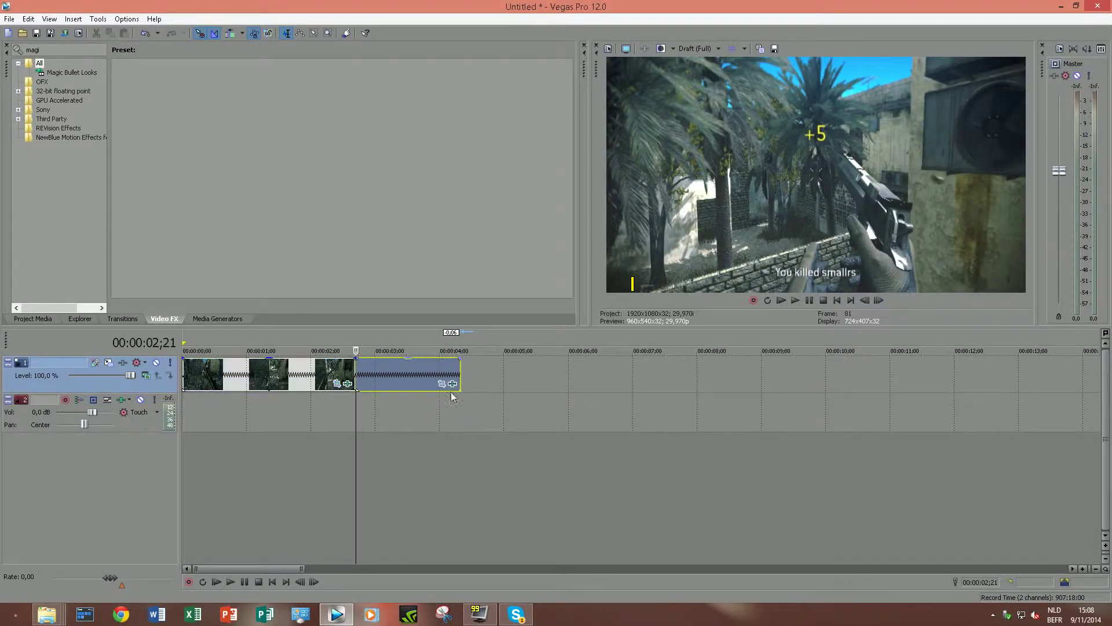
left_click_drag(399, 372, 487, 372)
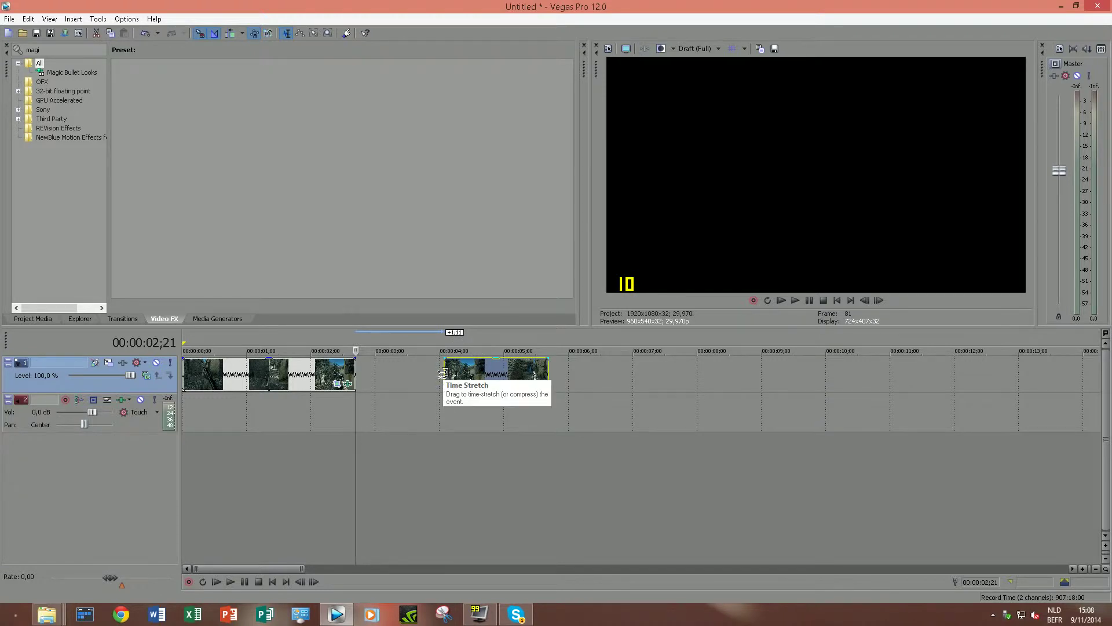
left_click_drag(443, 372, 356, 373)
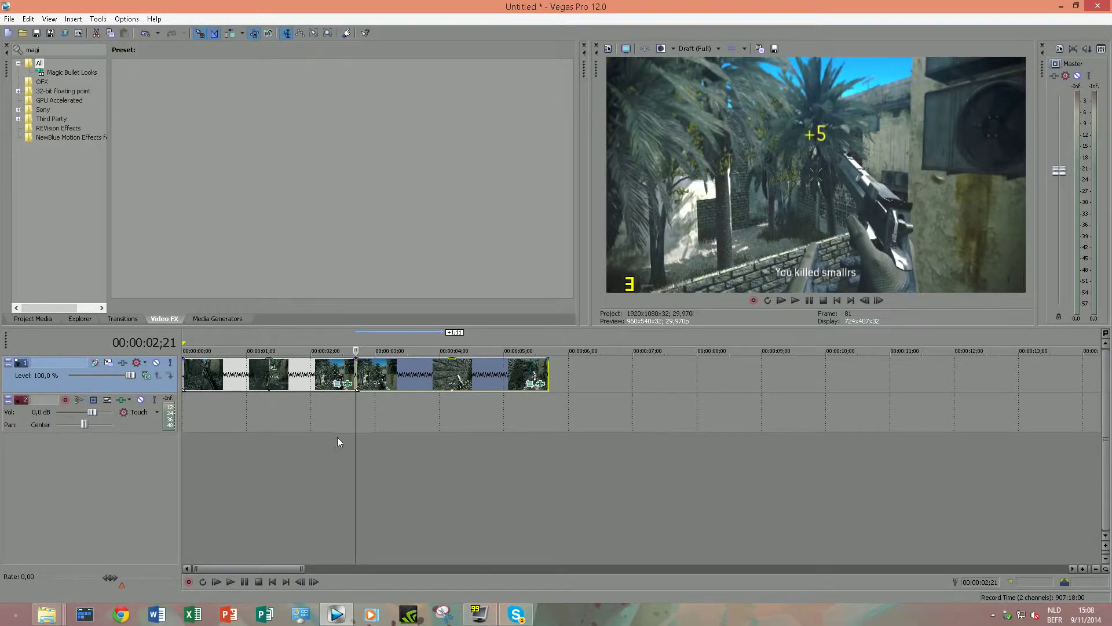
Rewind to just before the kill and frame-step through the slowed section to review it
left_click(306, 428)
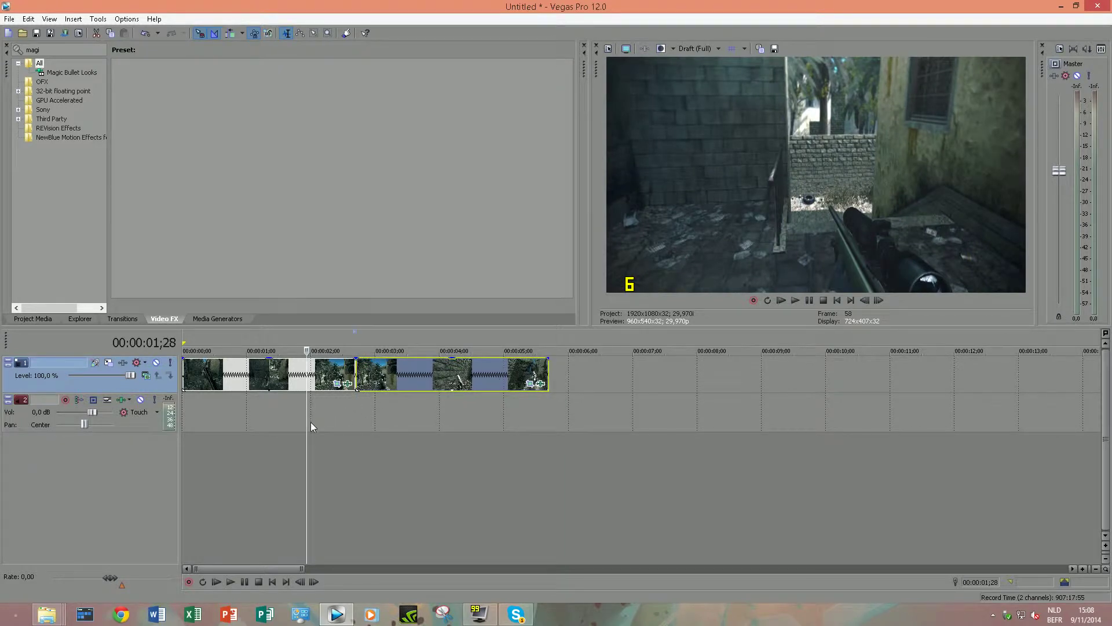
left_click_drag(309, 422, 343, 418)
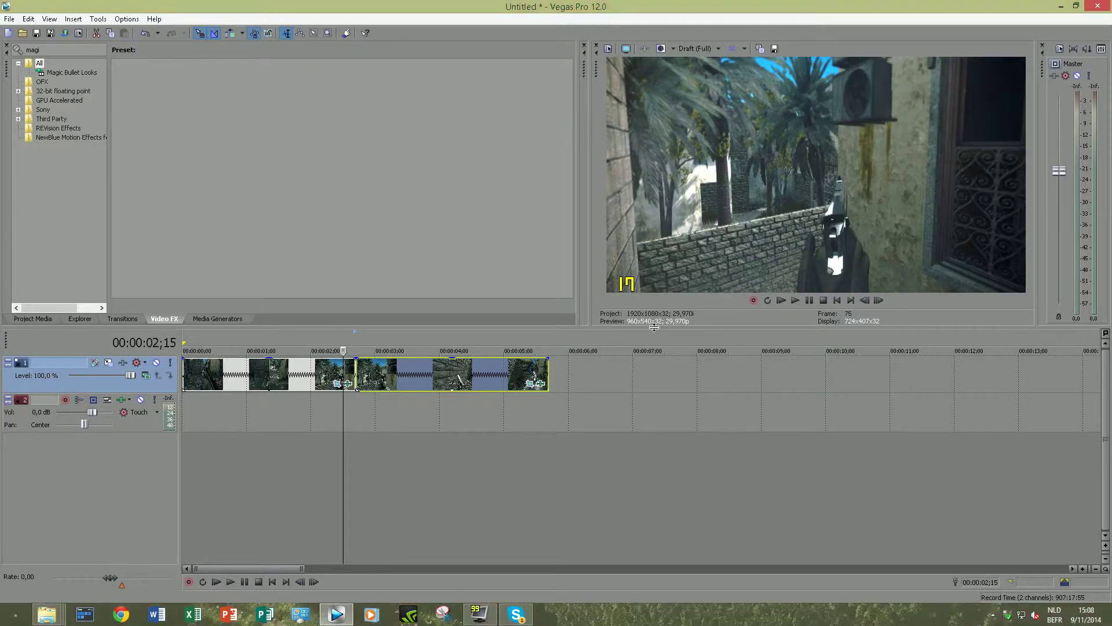
left_click(879, 300)
left_click(879, 300)
left_click(879, 300)
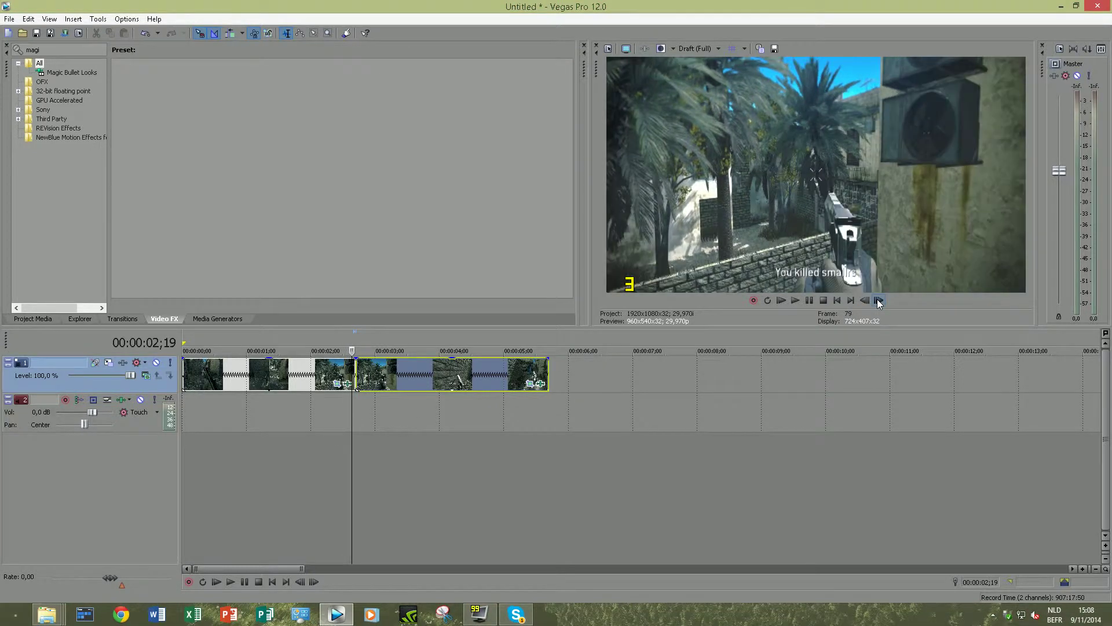
left_click(879, 300)
left_click(879, 300)
left_click(876, 302)
left_click(878, 301)
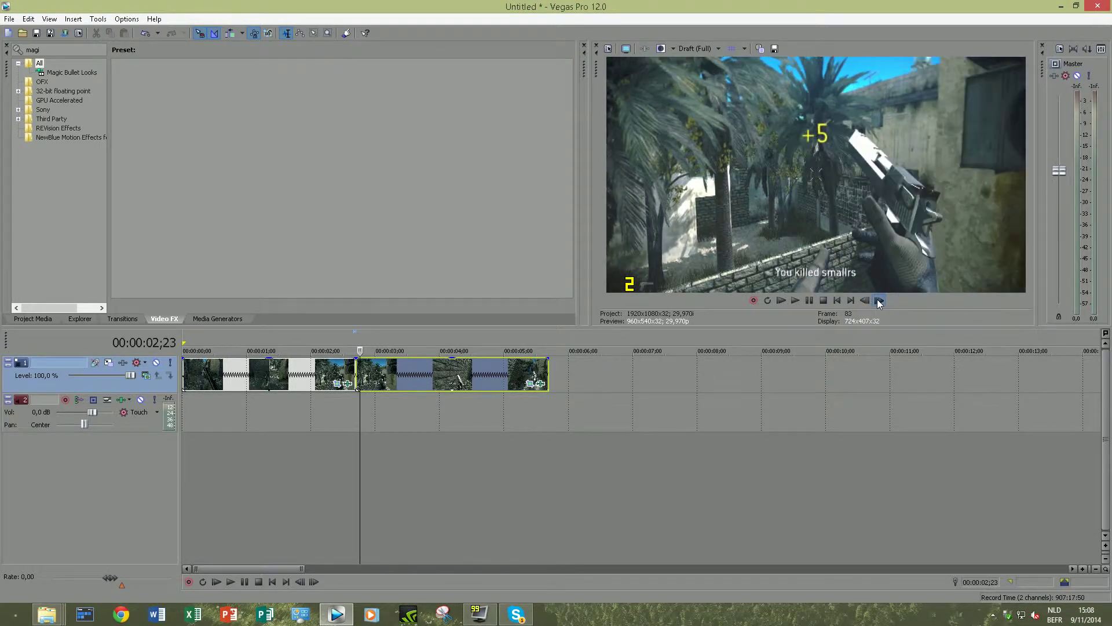
left_click_drag(879, 301, 879, 302)
Confirm in the AVI's Details properties that it is 1280x1024 at 120 fps, then return to Vegas
mouse_move(47, 614)
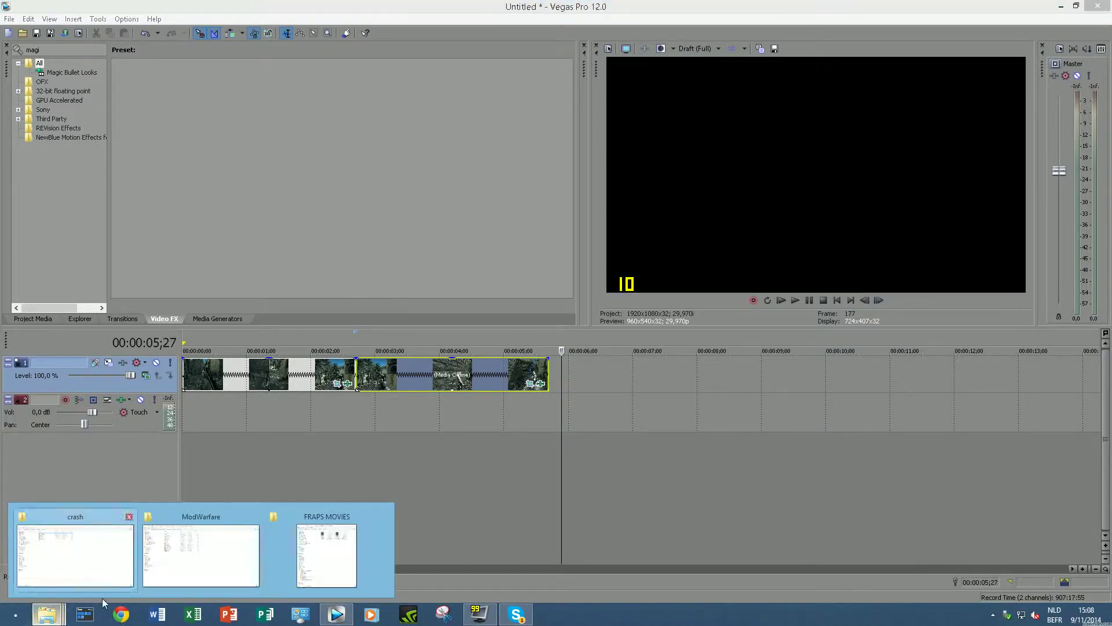
left_click(328, 547)
right_click(362, 120)
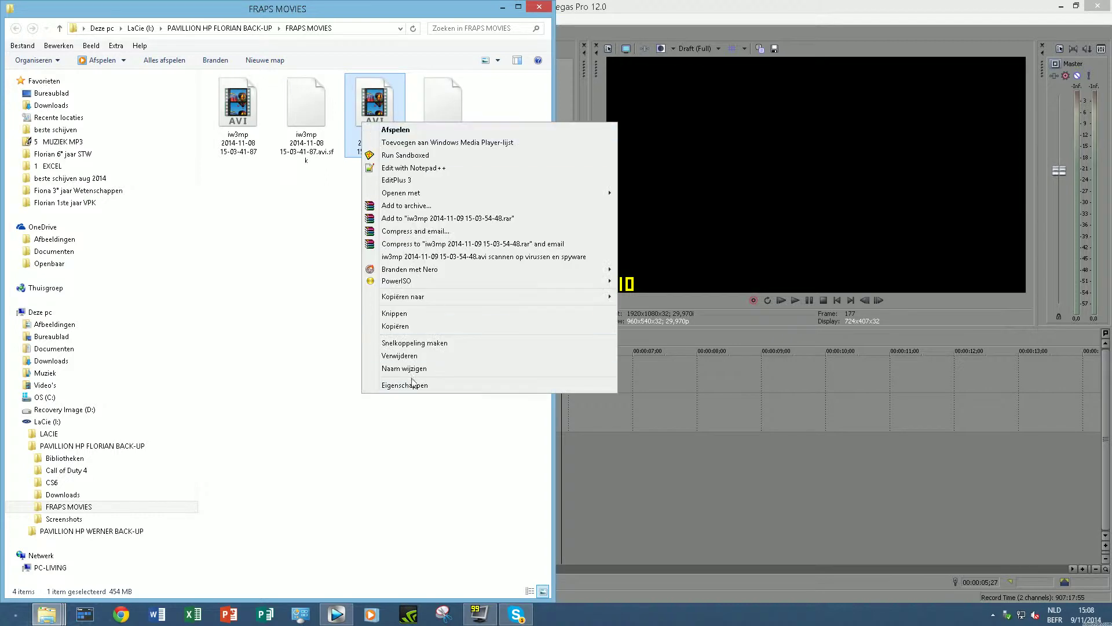
left_click(416, 386)
left_click(454, 150)
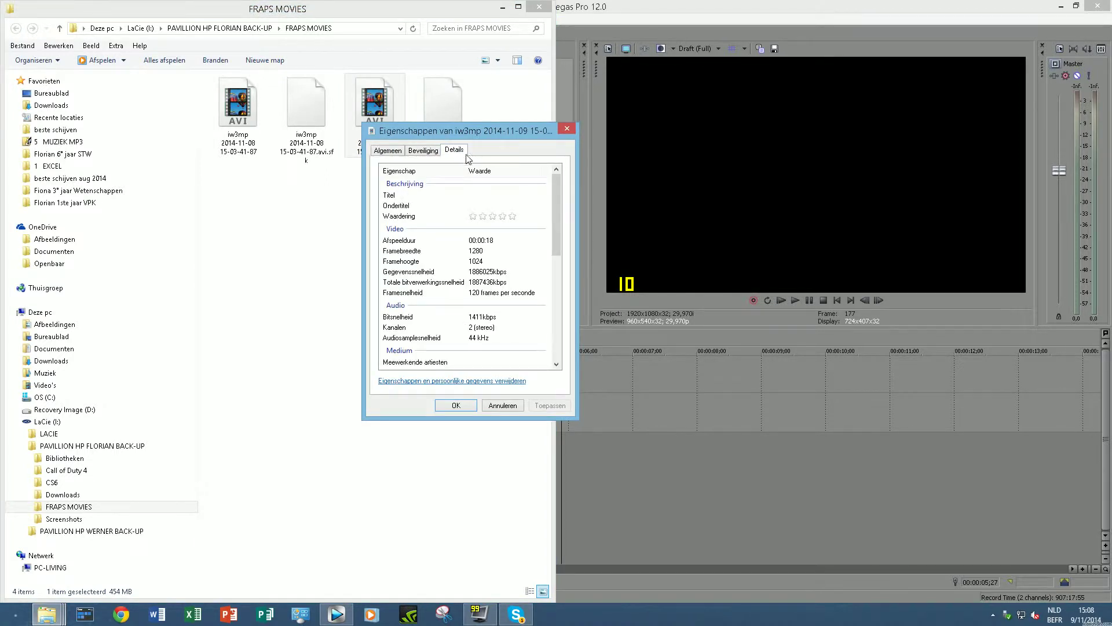
left_click(568, 128)
left_click(565, 7)
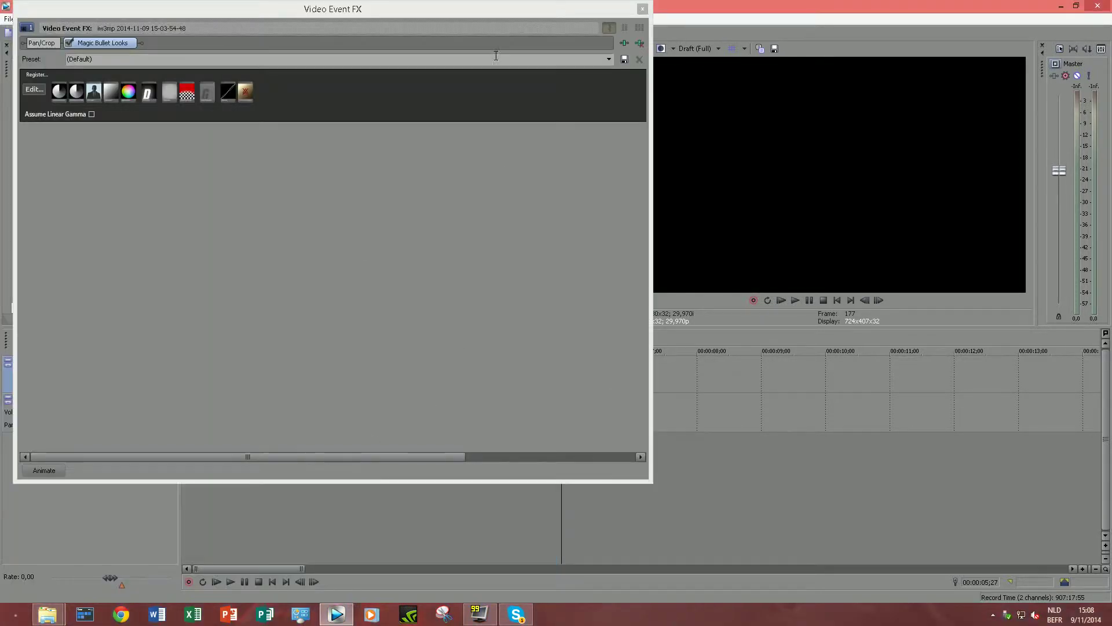
Close the Video Event FX window, rewind the cursor to 00:00:00;00 and open the File menu
left_click_drag(636, 8, 646, 18)
left_click(679, 9)
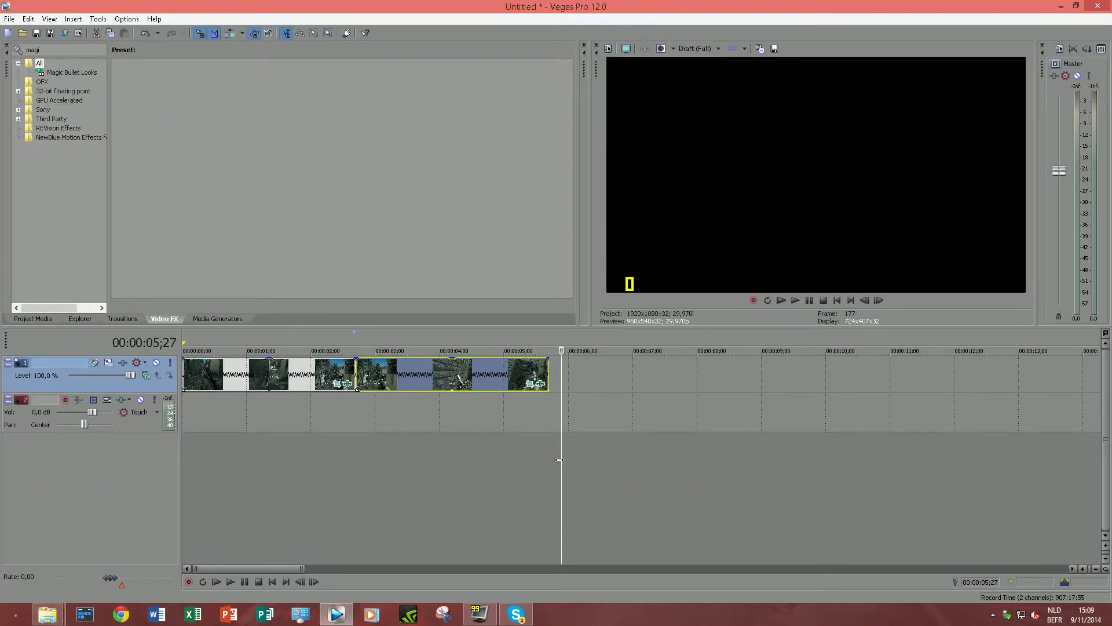
left_click_drag(560, 459, 156, 420)
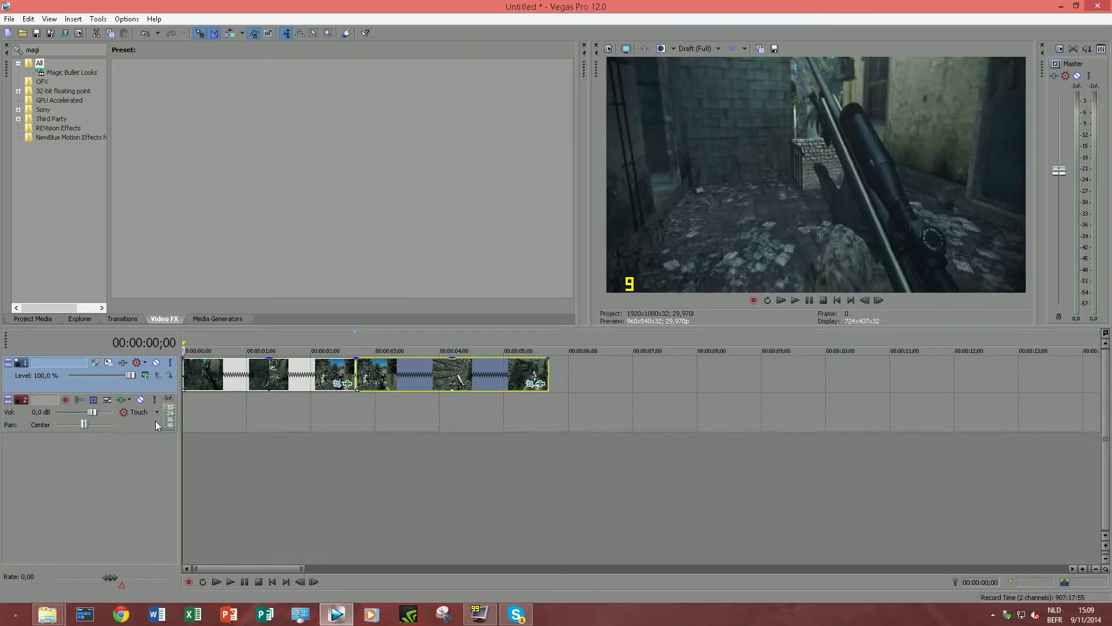
left_click(192, 439)
left_click(183, 458)
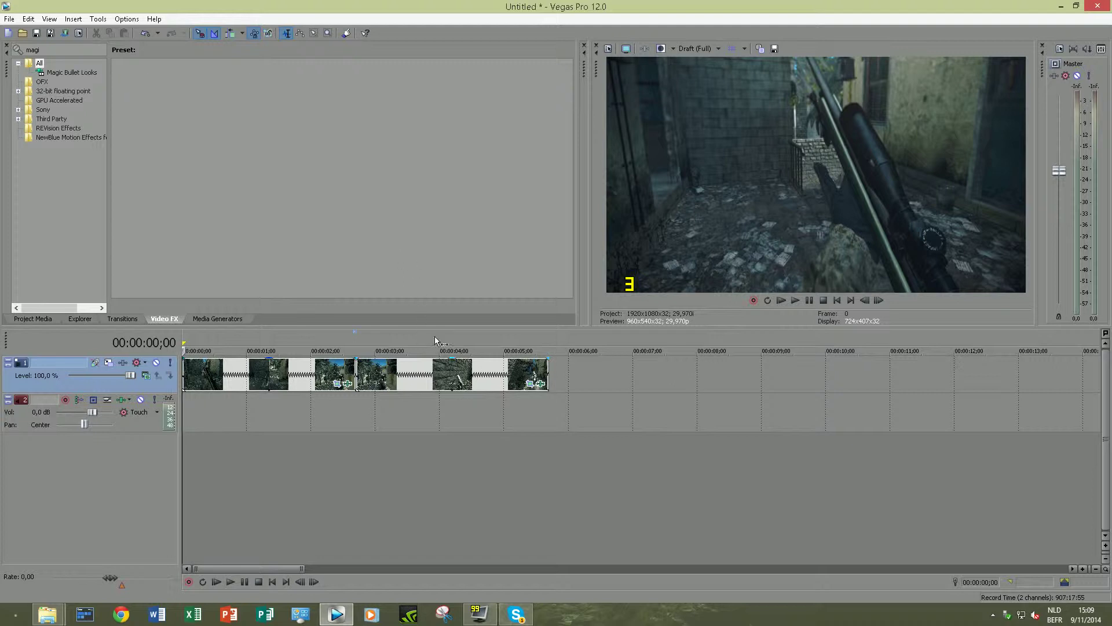
left_click(8, 20)
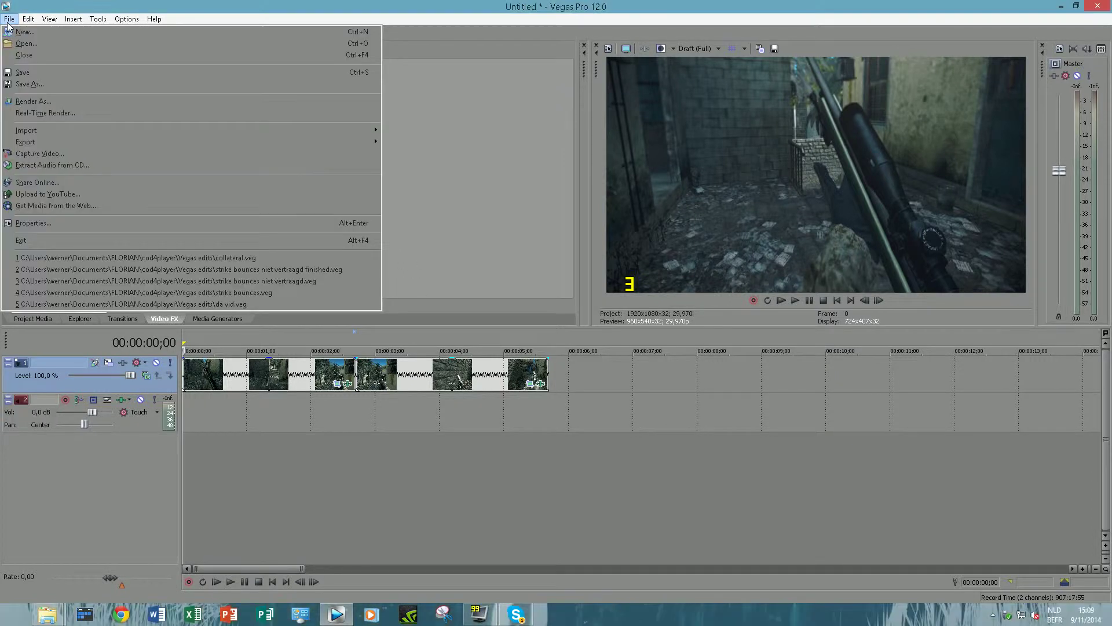
In Render As, scroll to Video for Windows (*.avi) and pick the cod4 movie template
left_click(51, 101)
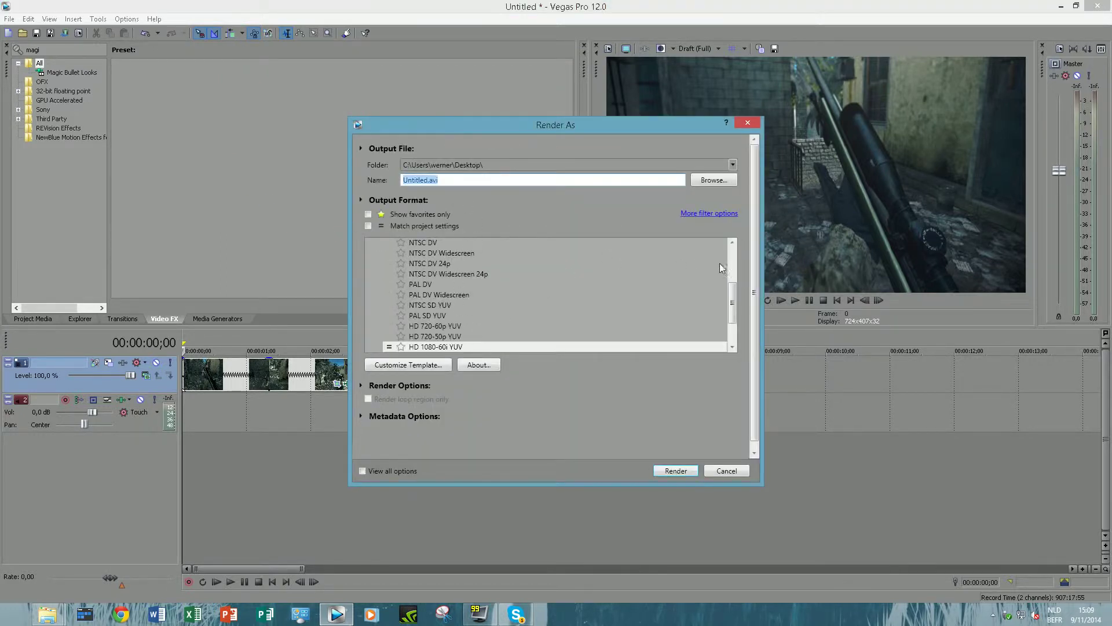
left_click_drag(737, 294, 702, 275)
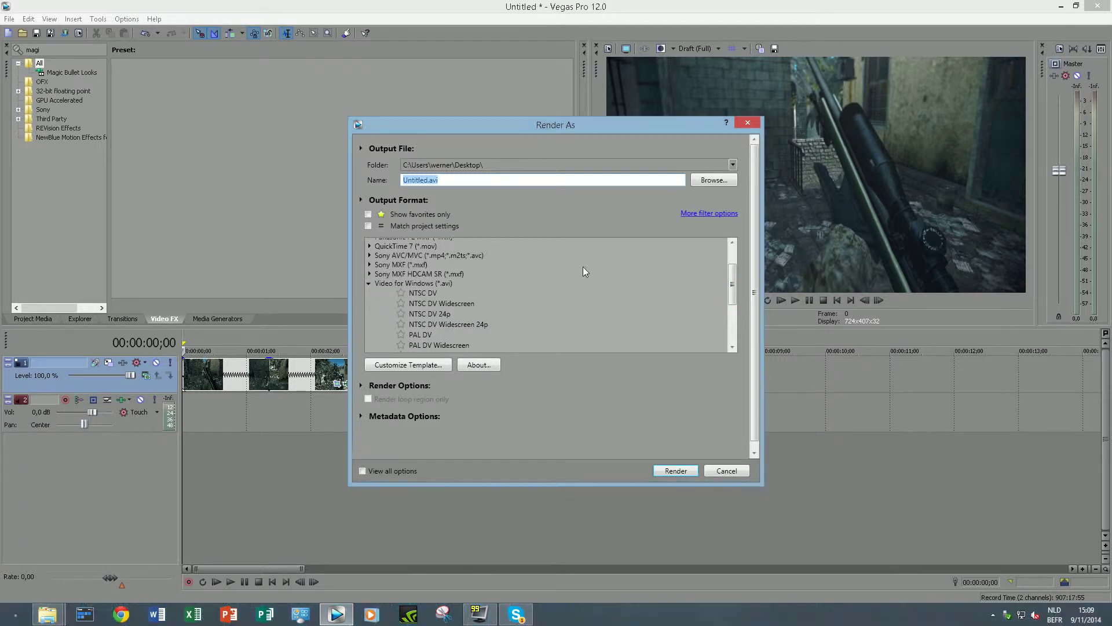
left_click_drag(733, 270, 733, 315)
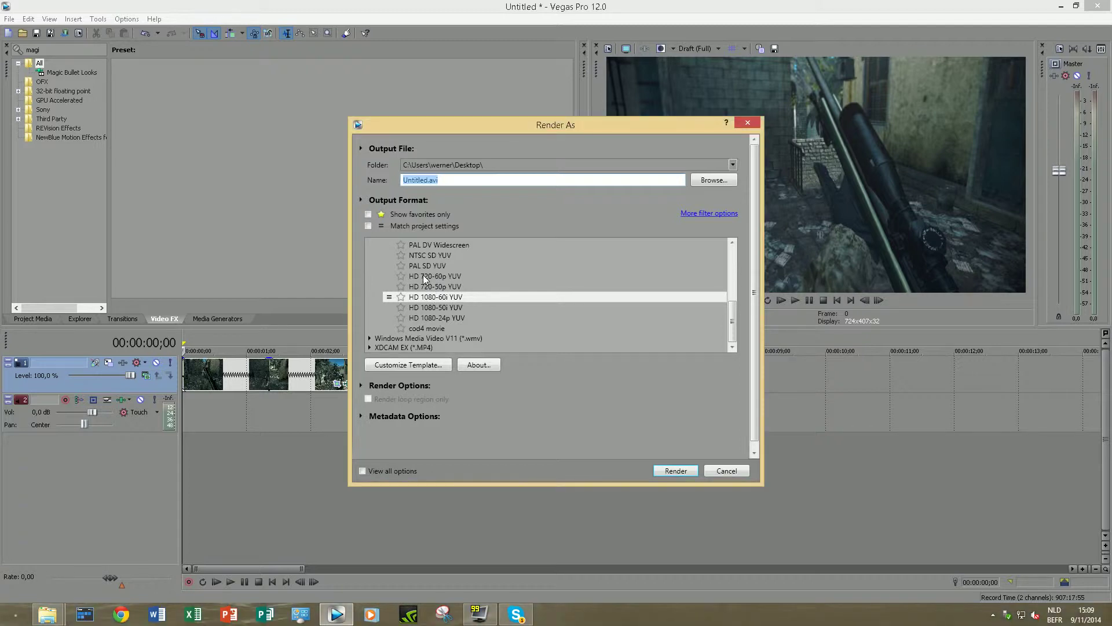
left_click(422, 329)
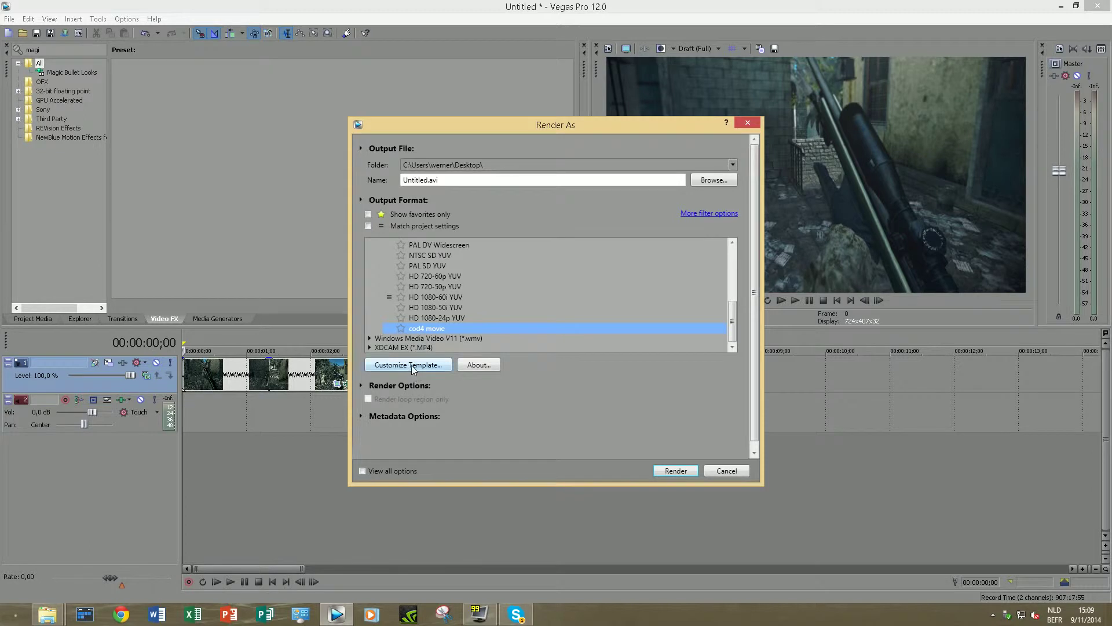
In the template's custom settings, keep HDV 720 frame size and the Lagarith Lossless Codec
left_click(411, 365)
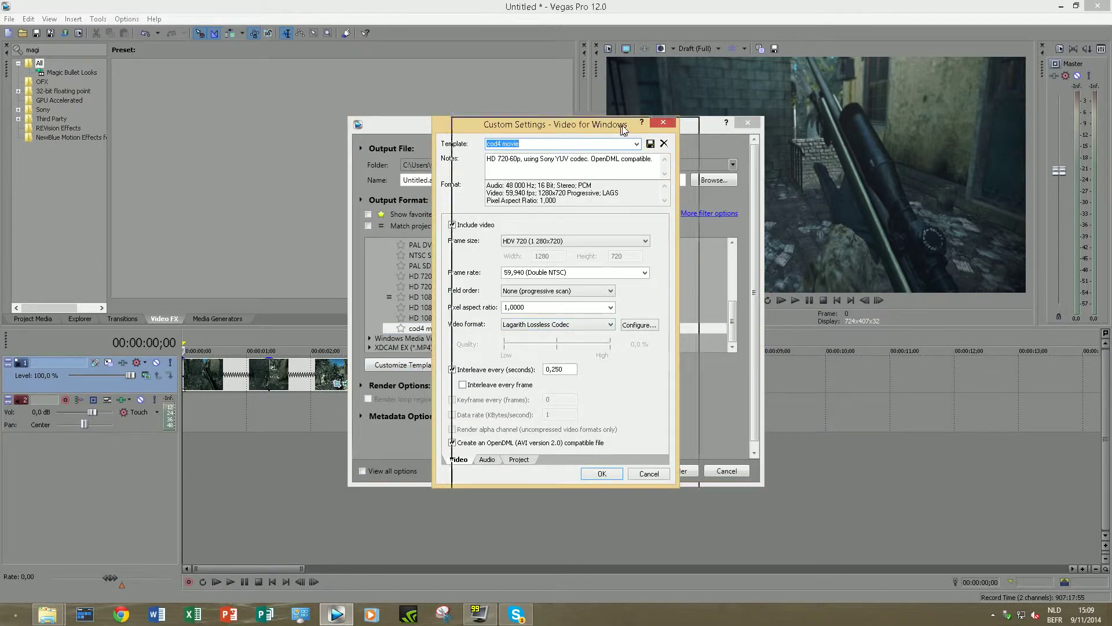
left_click_drag(607, 125, 654, 119)
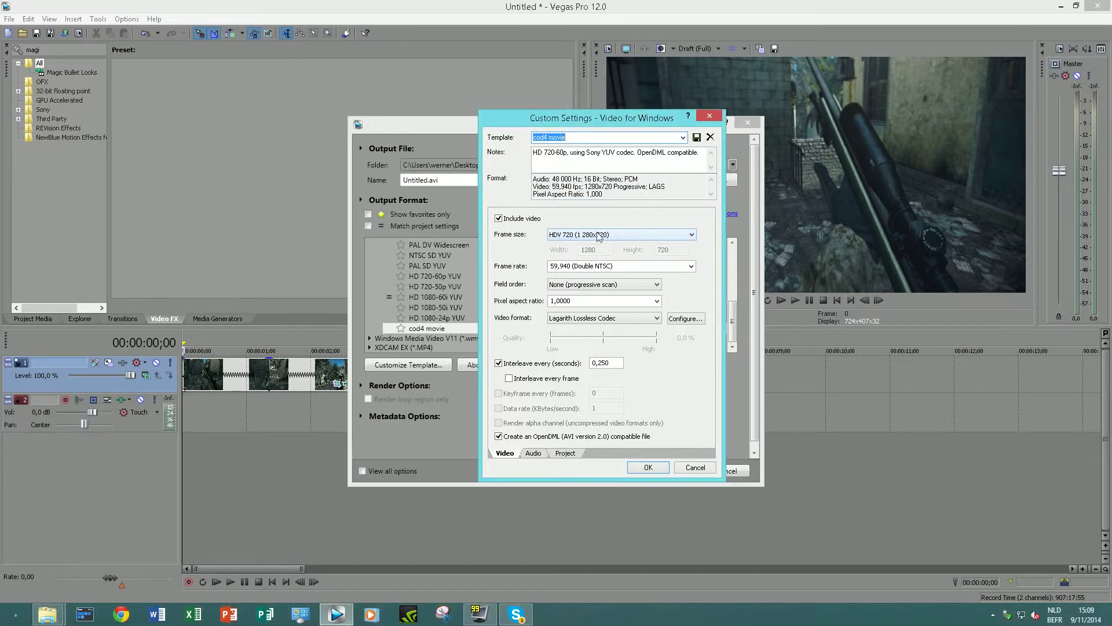
left_click(694, 237)
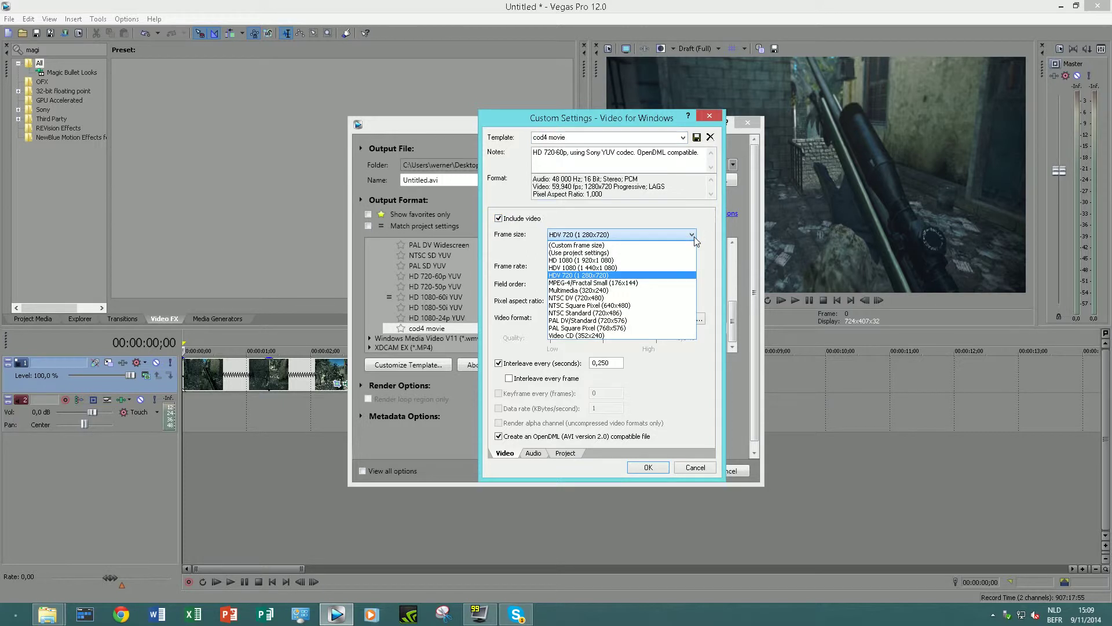
left_click(694, 236)
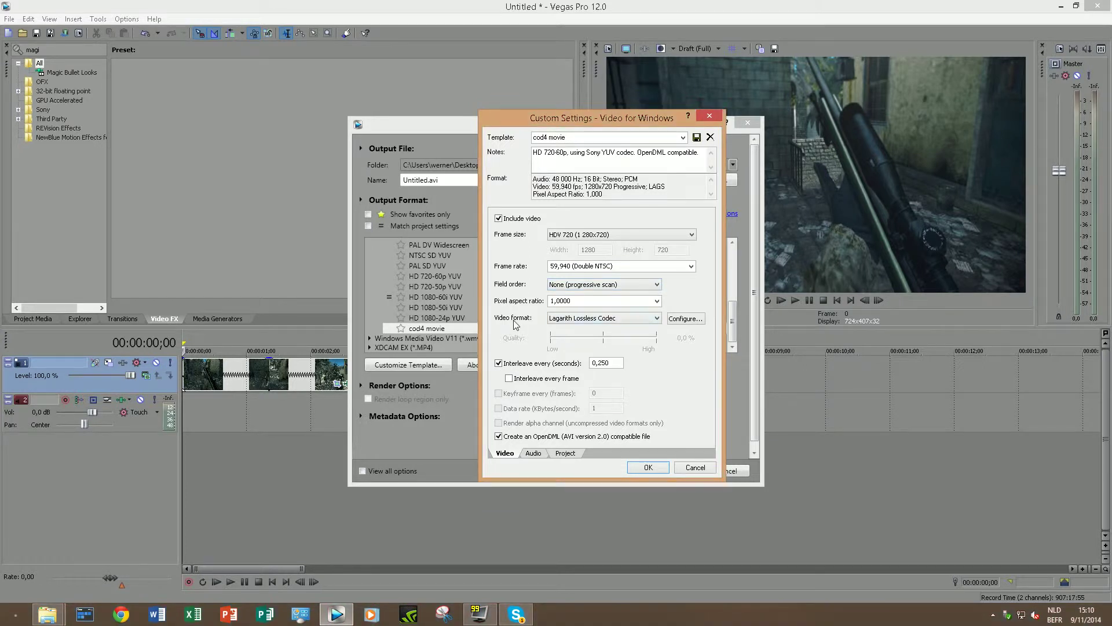
left_click(654, 318)
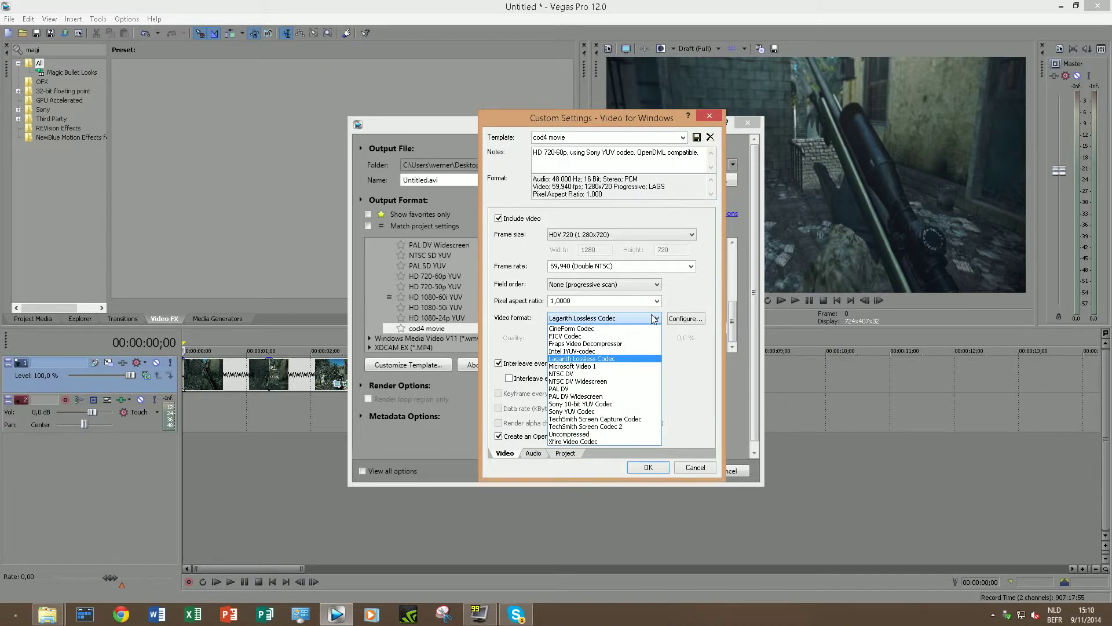
left_click(654, 318)
Set the Lagarith mode to YV12, review the Audio and Project tabs, and confirm the template
left_click(683, 318)
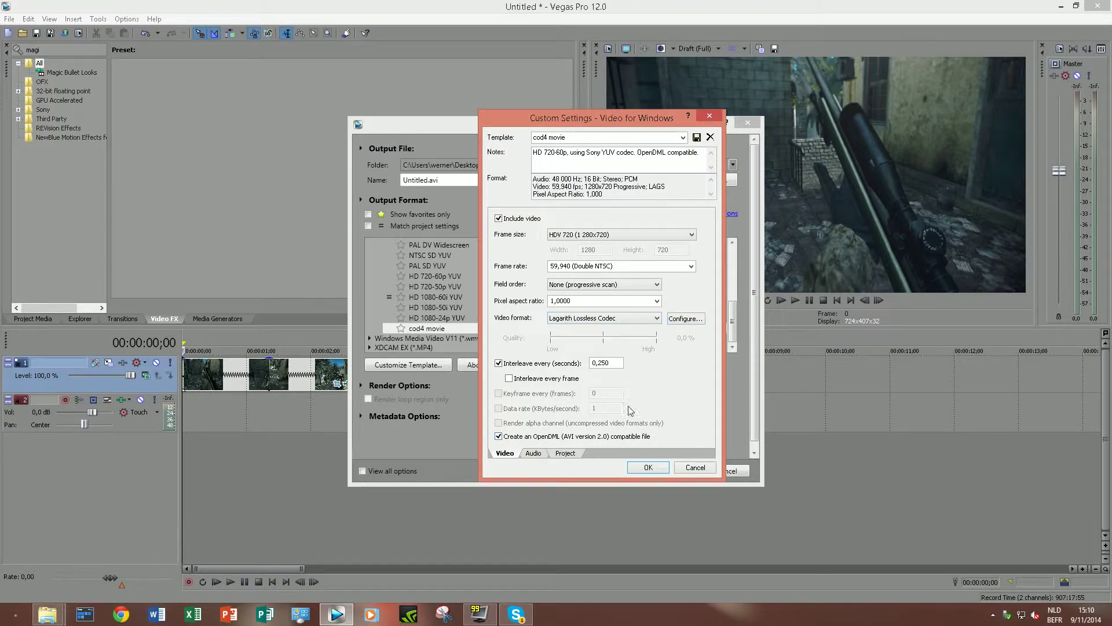
left_click(679, 320)
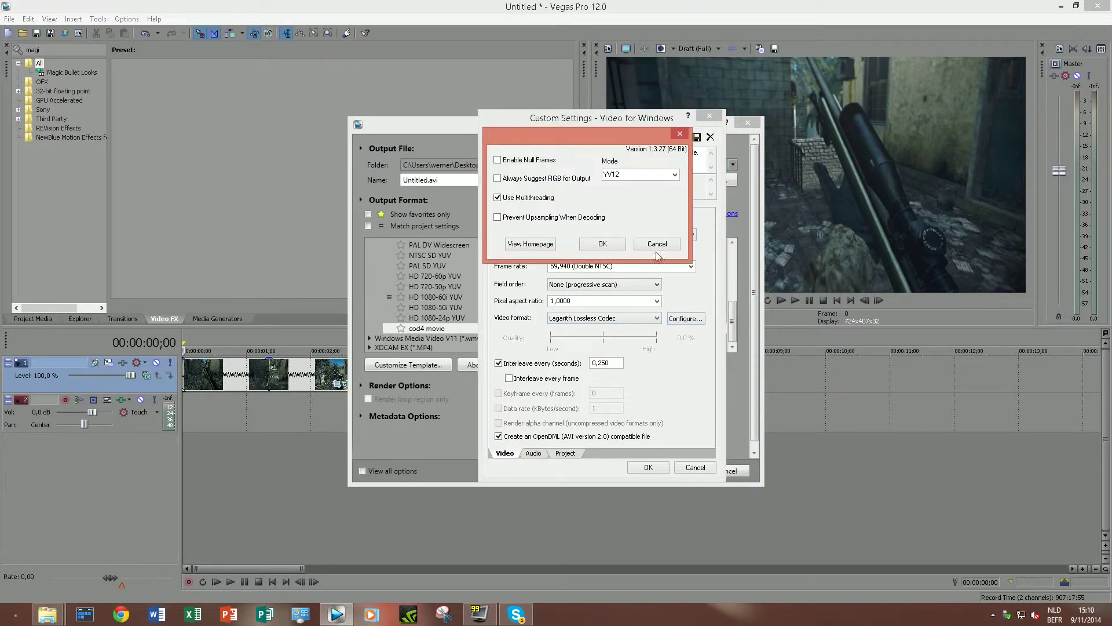
left_click(675, 174)
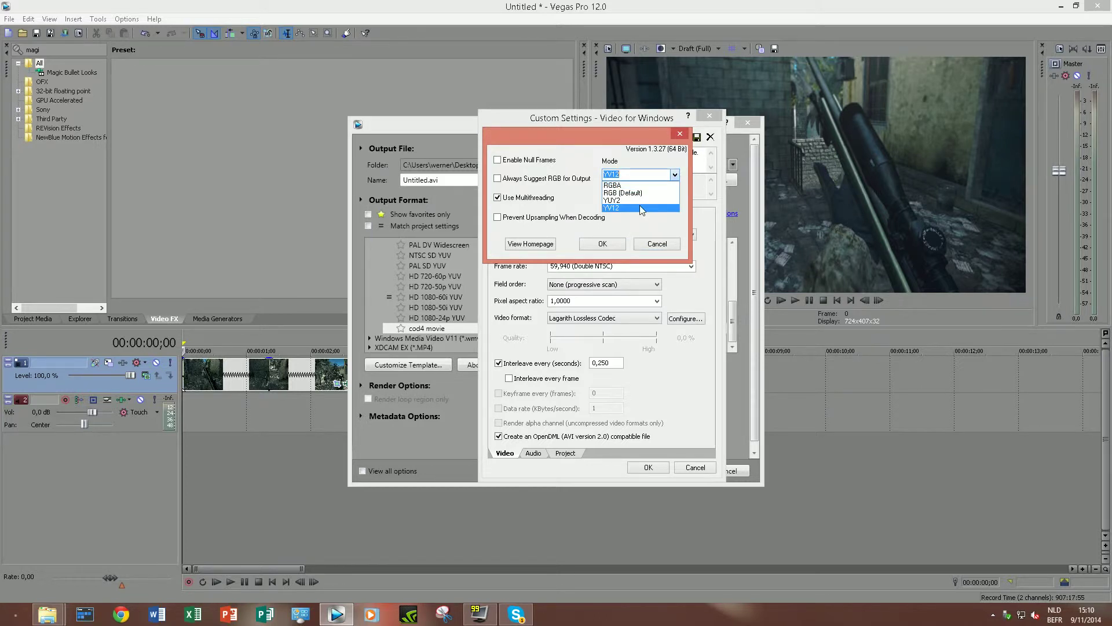
left_click(639, 207)
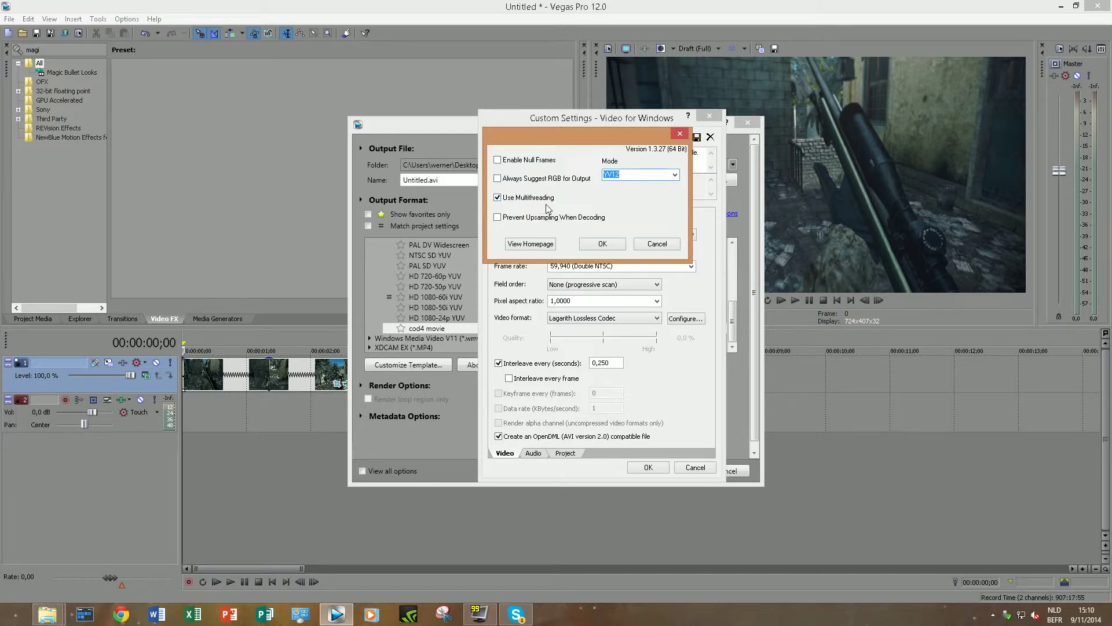
left_click(603, 244)
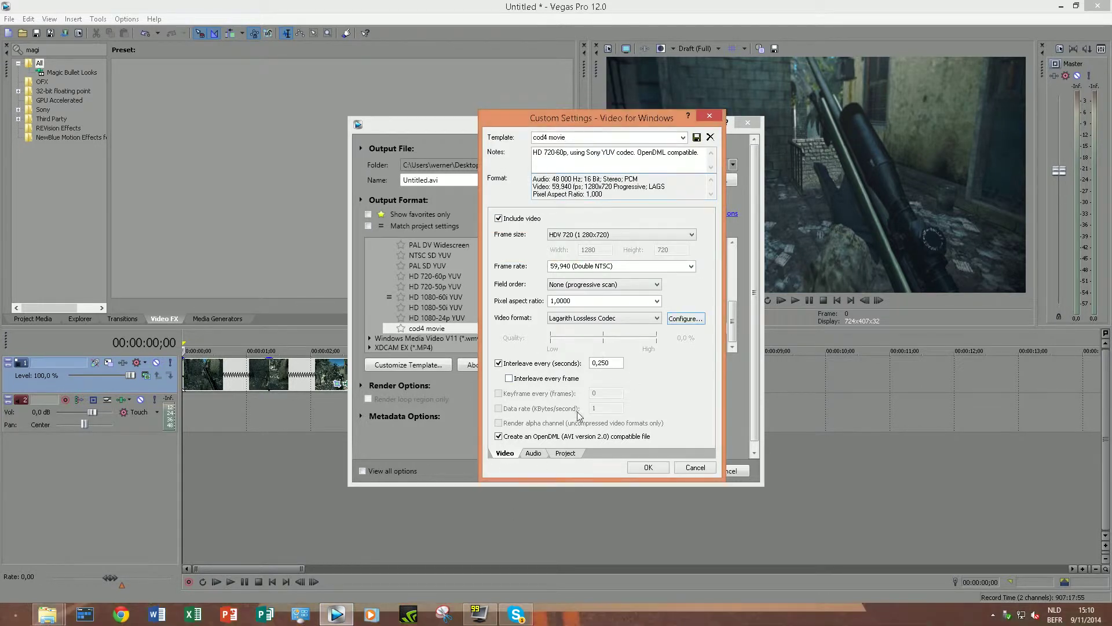
left_click(534, 453)
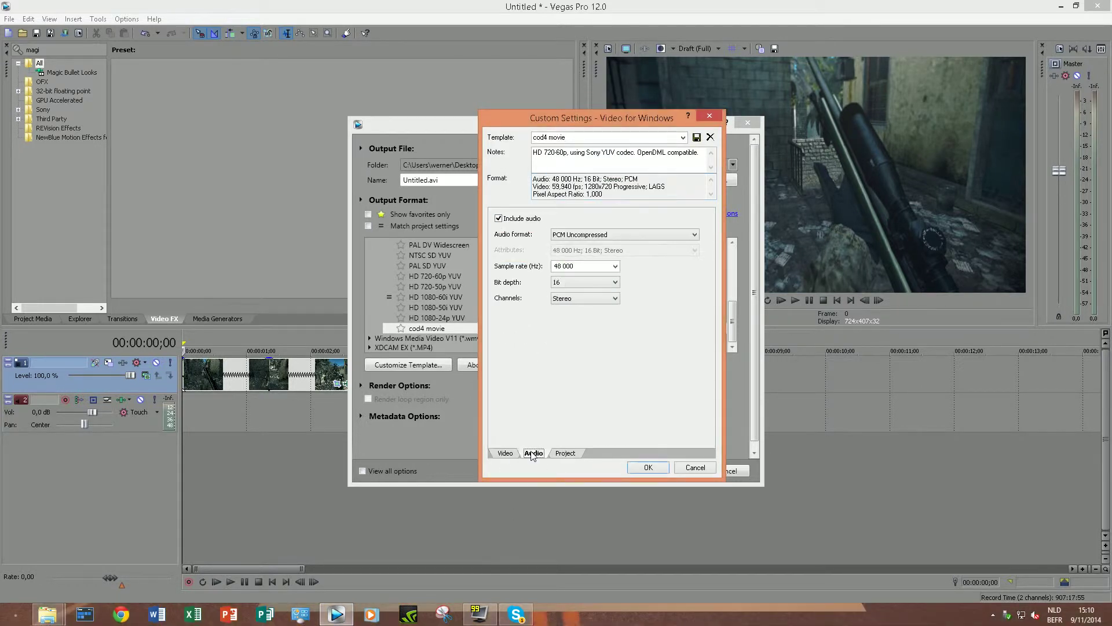
left_click(566, 453)
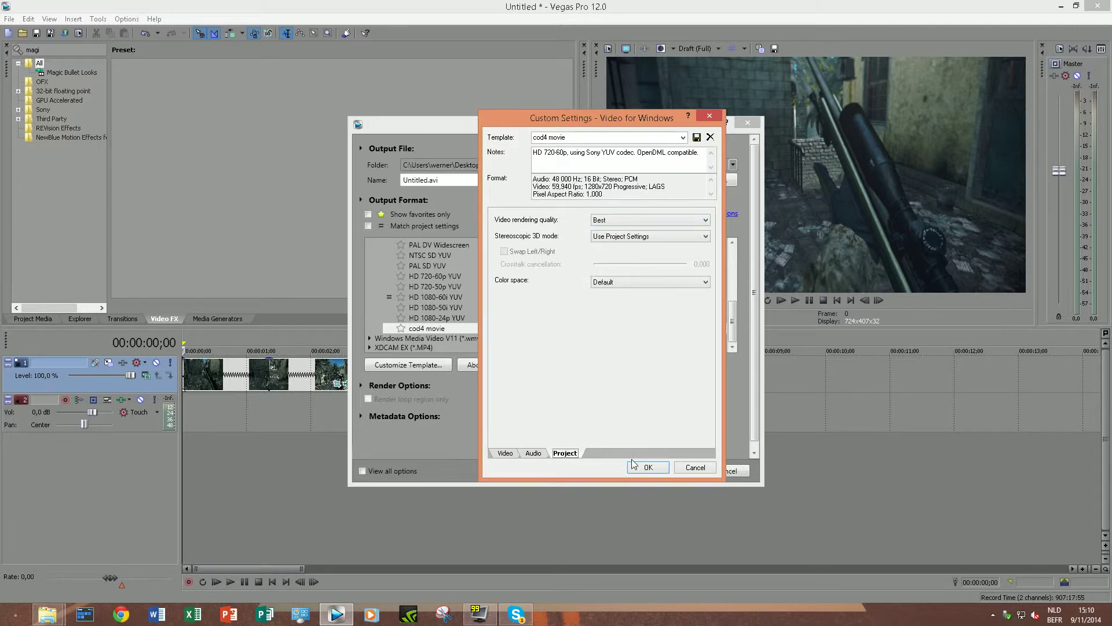
left_click(648, 467)
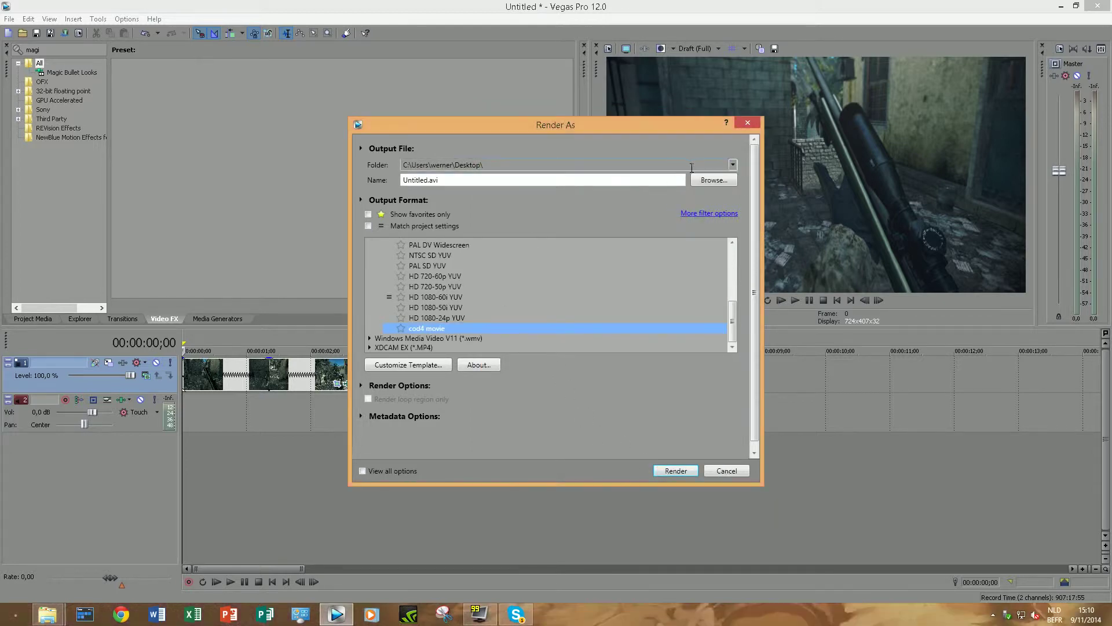
Set the render output file to TUTORIAL.avi in the Desktop (Bureaublad) folder
left_click(708, 179)
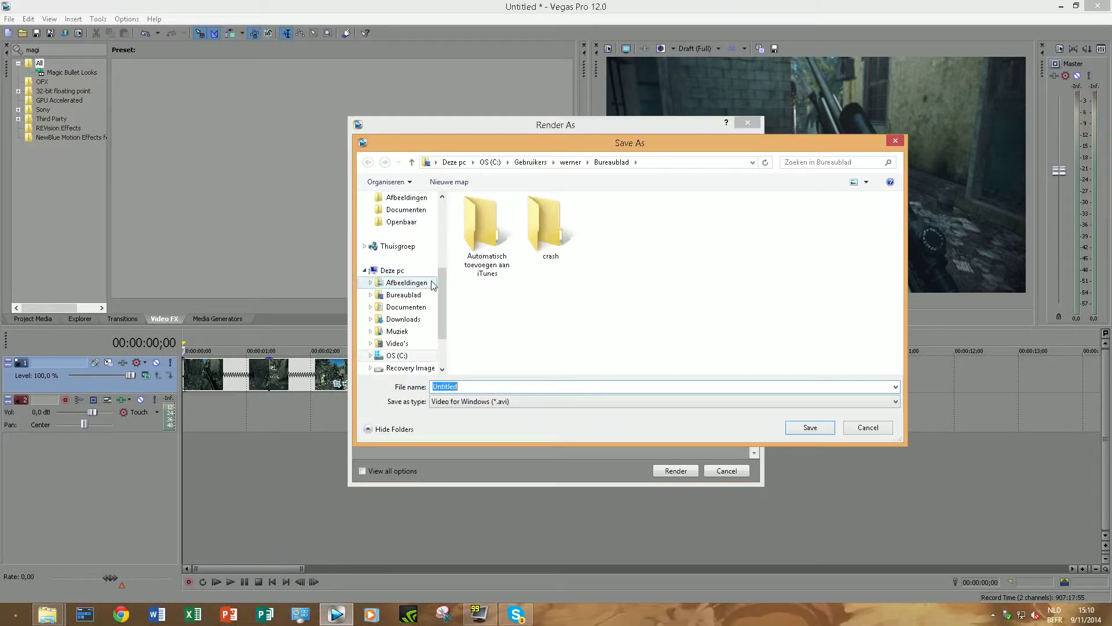
scroll(434, 281, "up", 5)
left_click(420, 215)
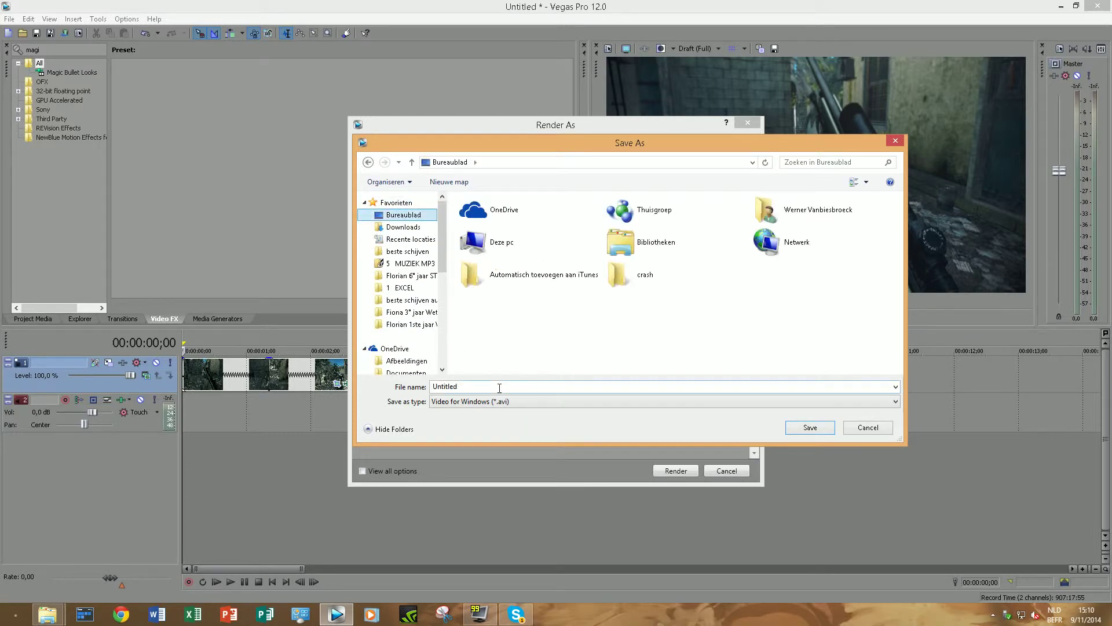
left_click(499, 388)
type("TUTORIAL")
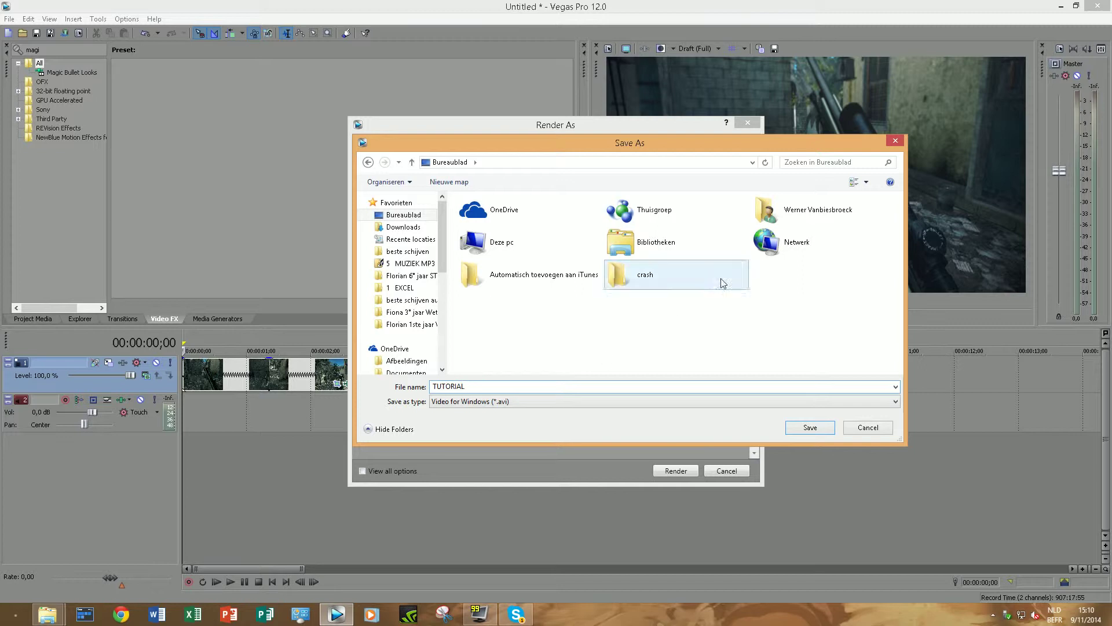
left_click(798, 428)
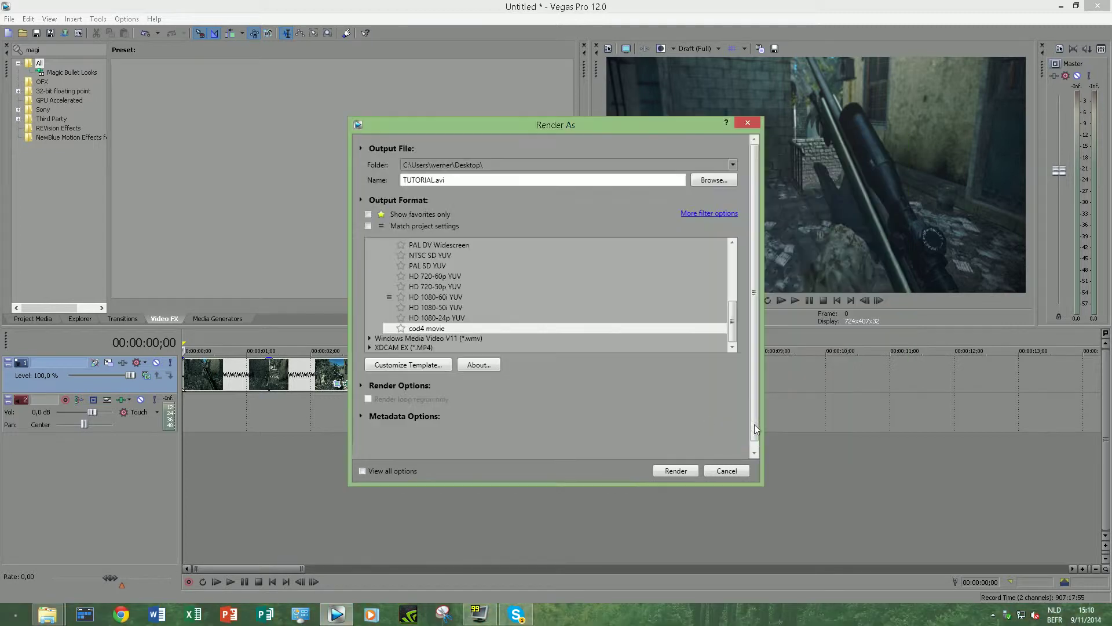
Render the project to TUTORIAL.avi
left_click(674, 474)
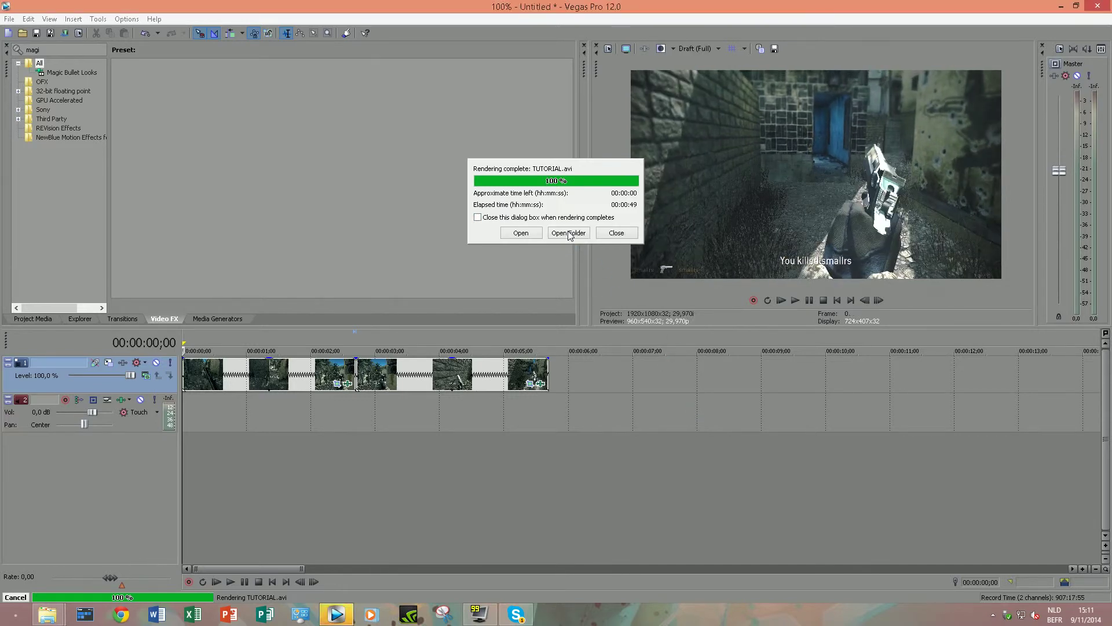
left_click(570, 233)
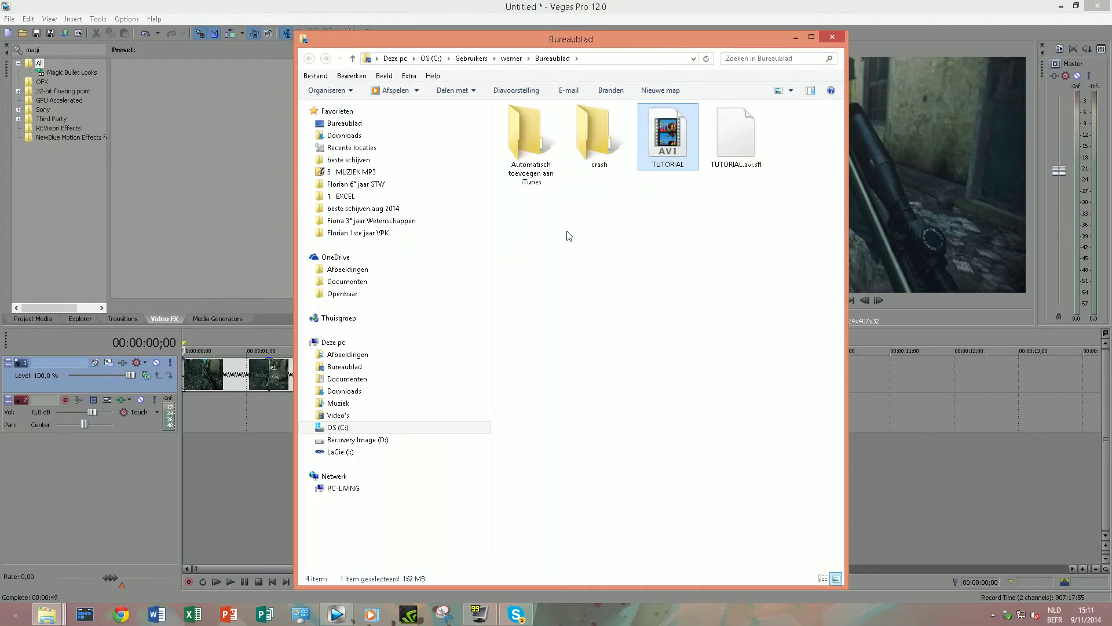
right_click(669, 138)
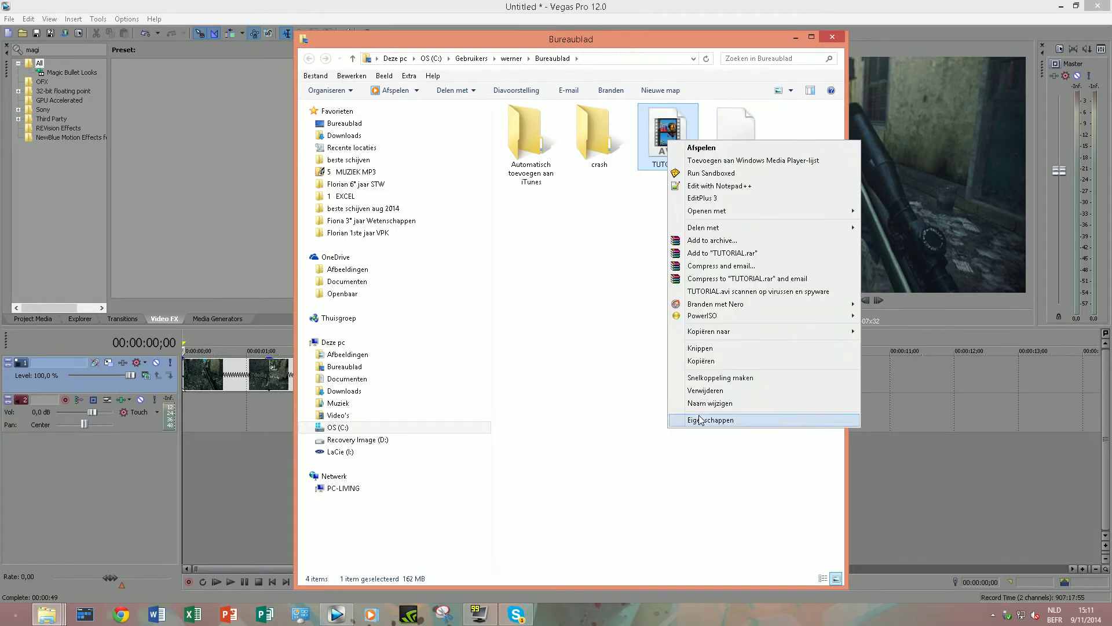
left_click(720, 422)
left_click(755, 168)
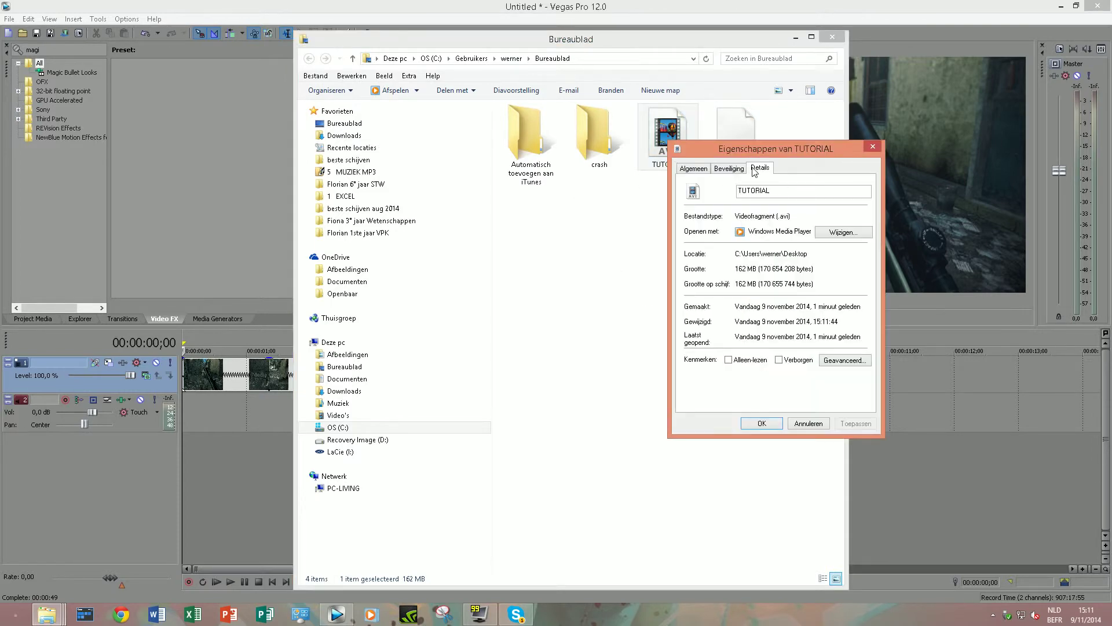
left_click(873, 146)
double_click(660, 145)
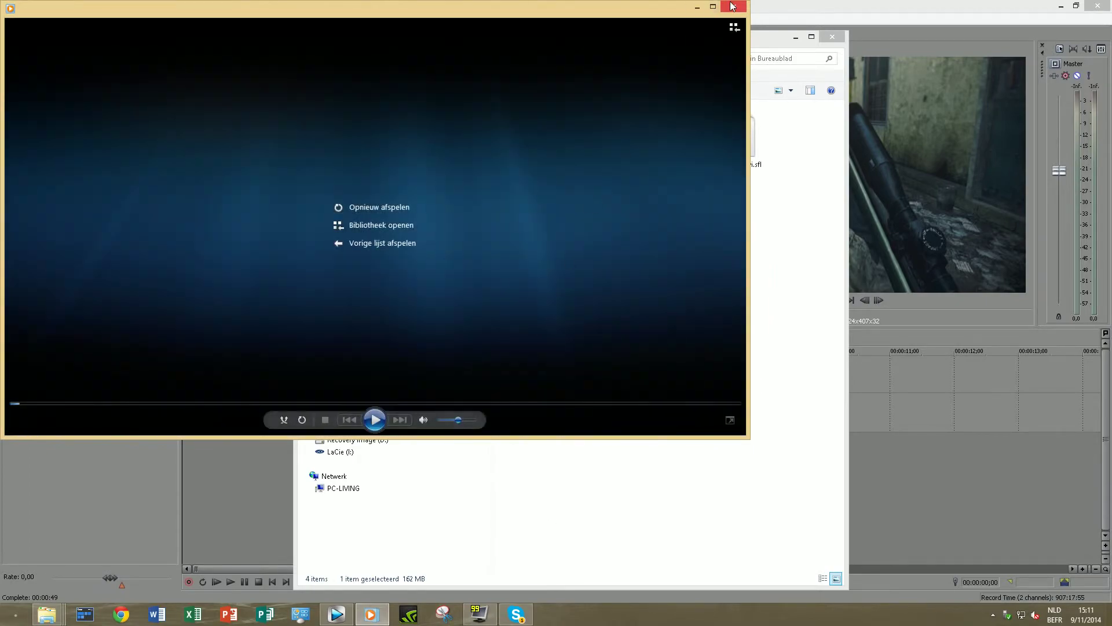
left_click(732, 6)
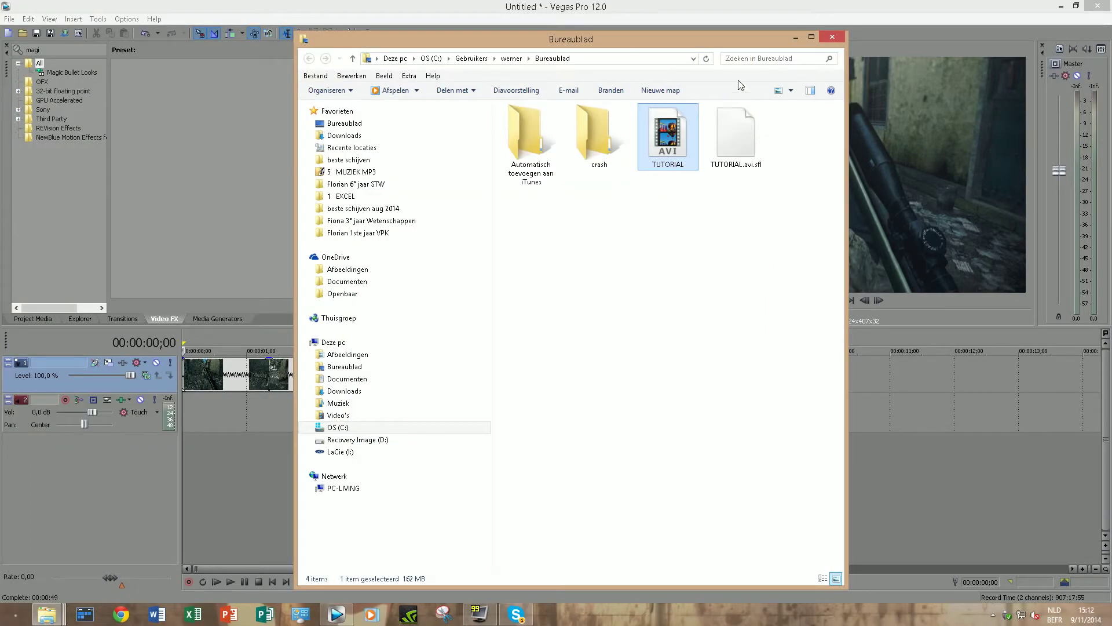
Close Vegas without saving the project, then launch Mirillis Action! from the system tray
left_click(790, 39)
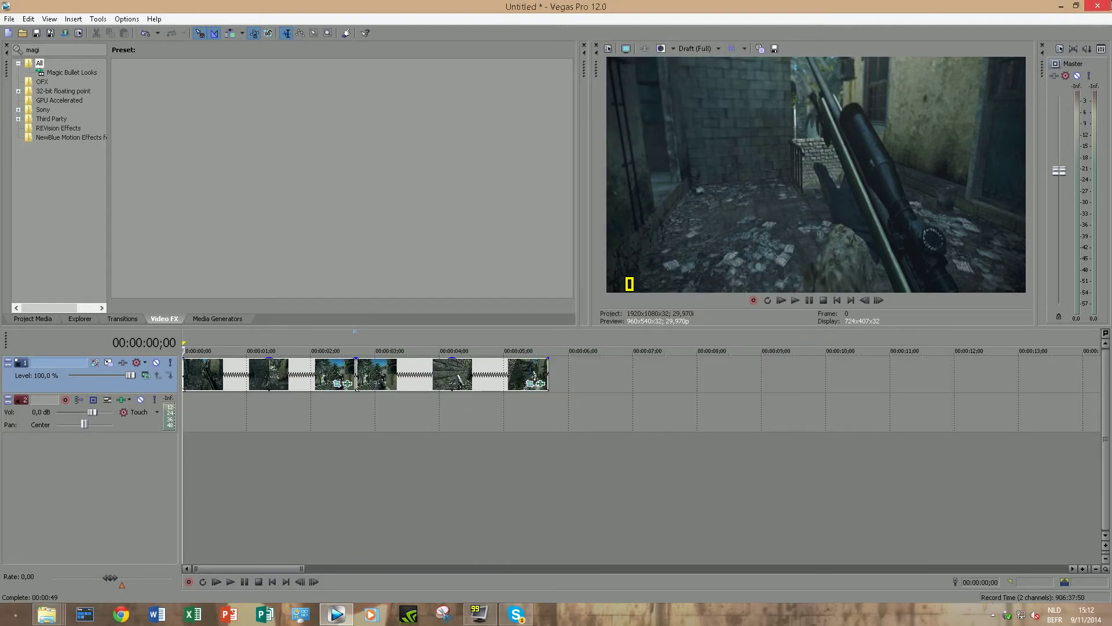
left_click(1098, 7)
left_click(568, 247)
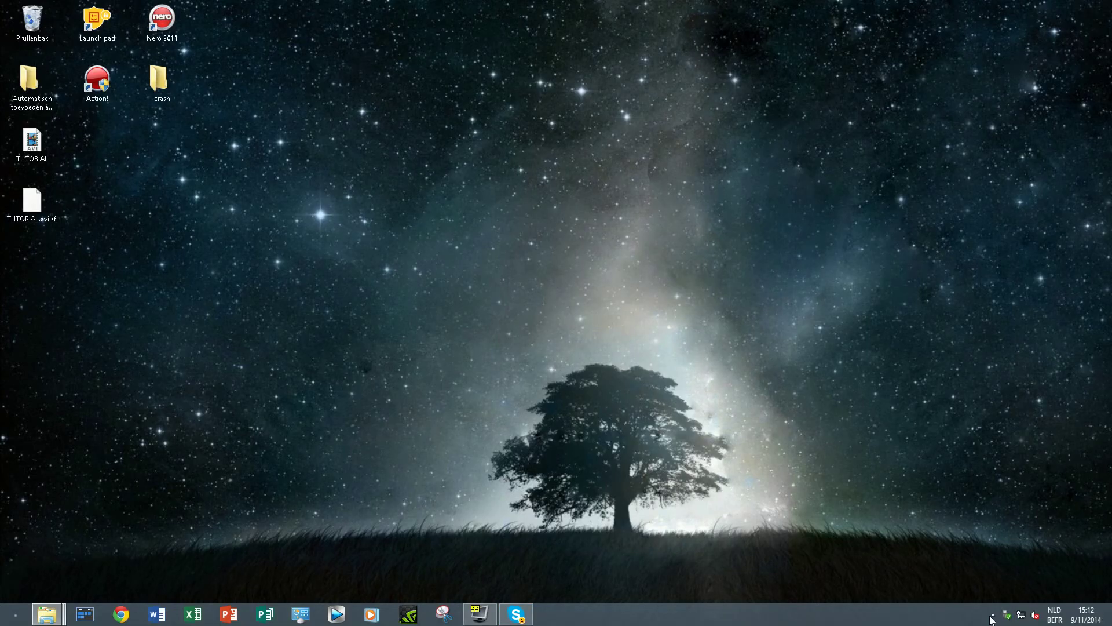
left_click(992, 615)
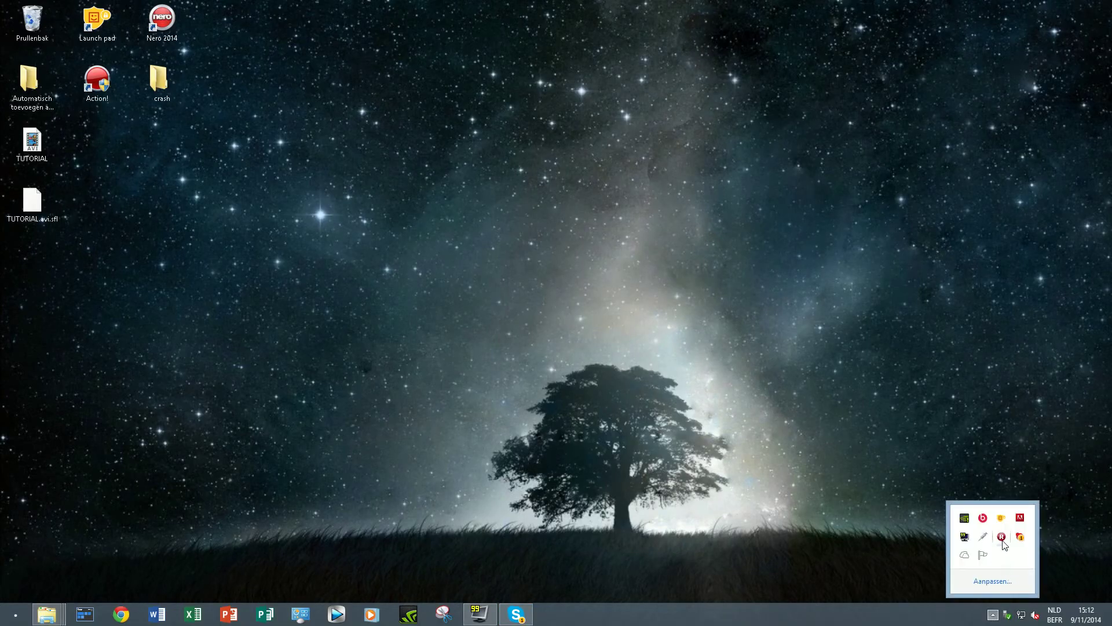
left_click(1002, 539)
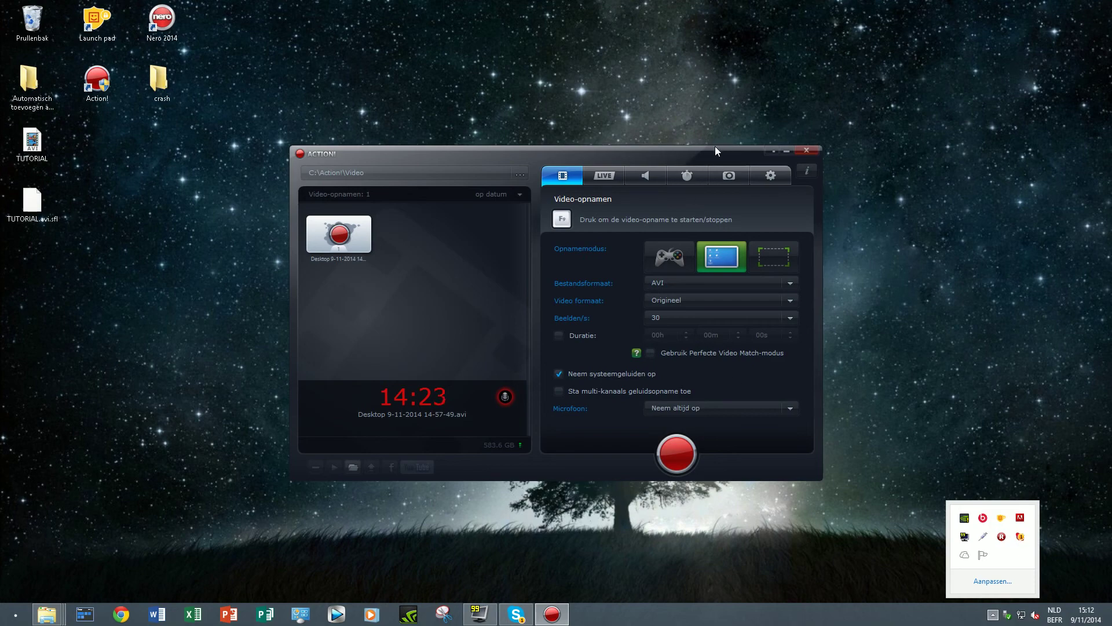